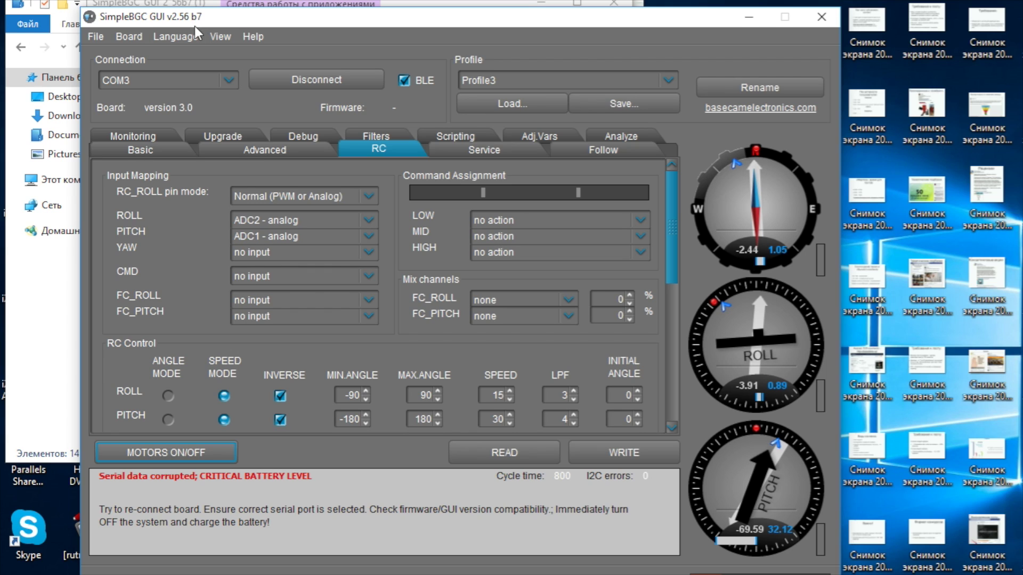
Select serial port COM3, disable the BLE option and connect to the gimbal board.
click(226, 80)
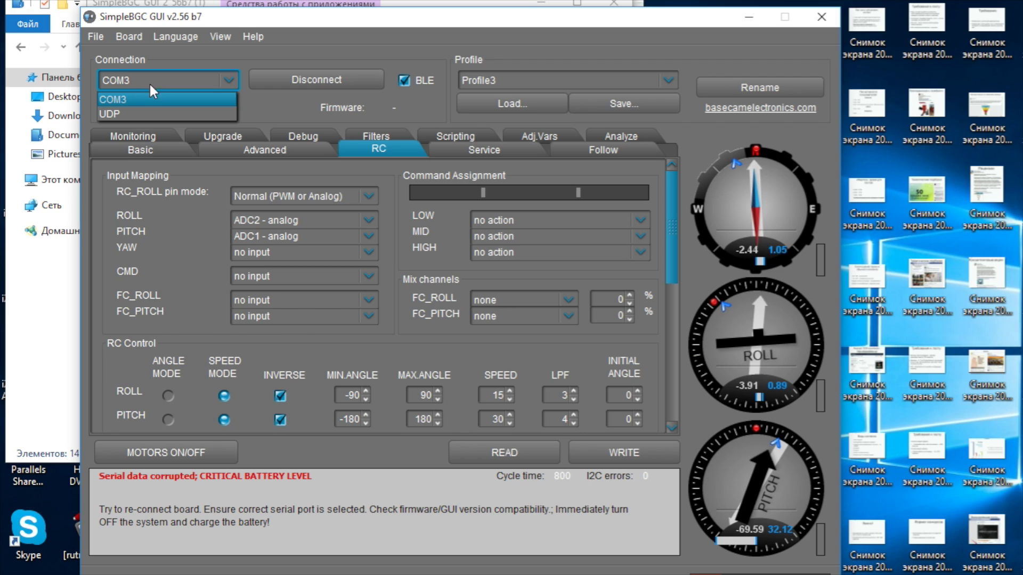
click(114, 94)
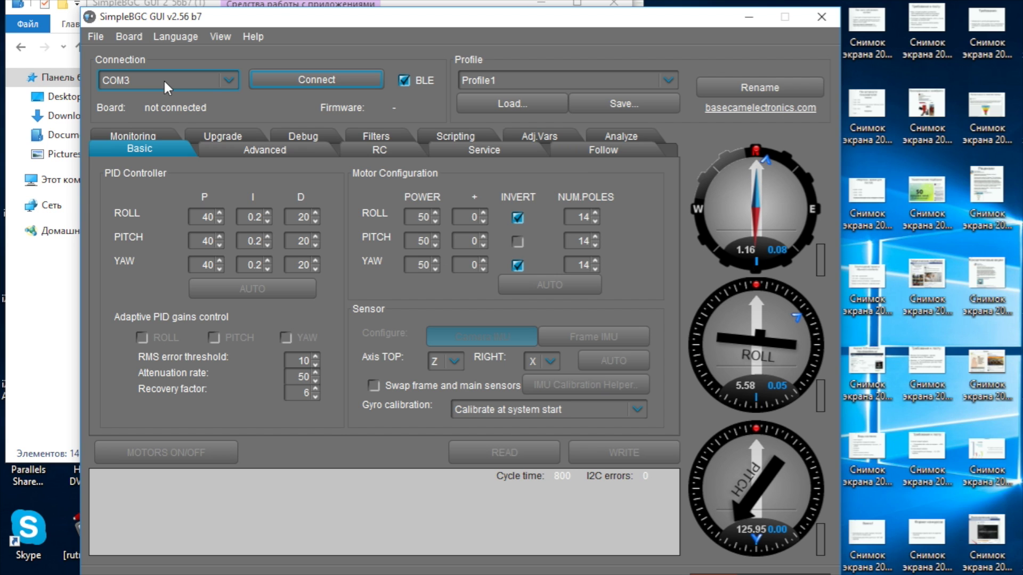
key(super+Tab)
click(260, 161)
click(404, 80)
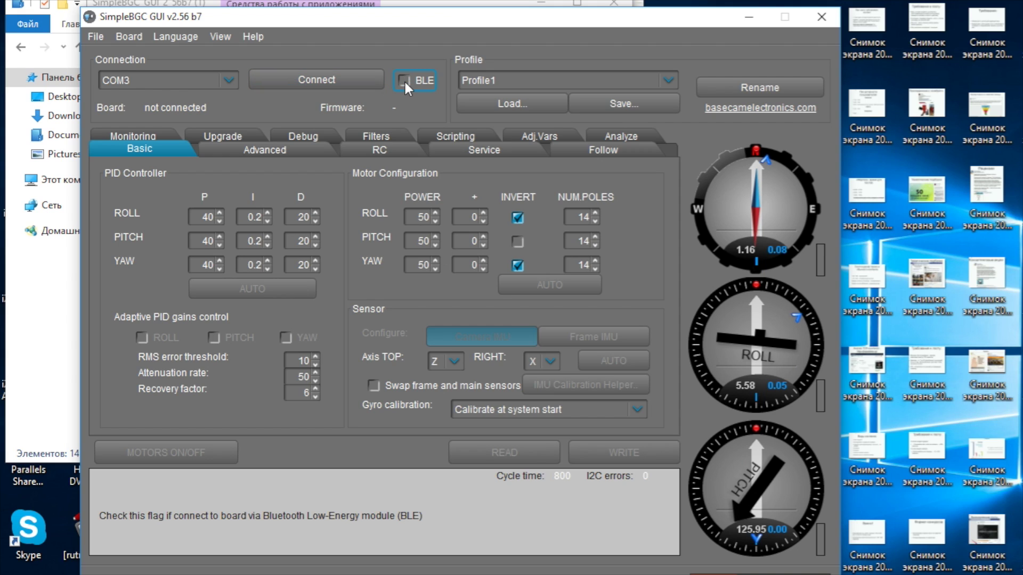
click(297, 80)
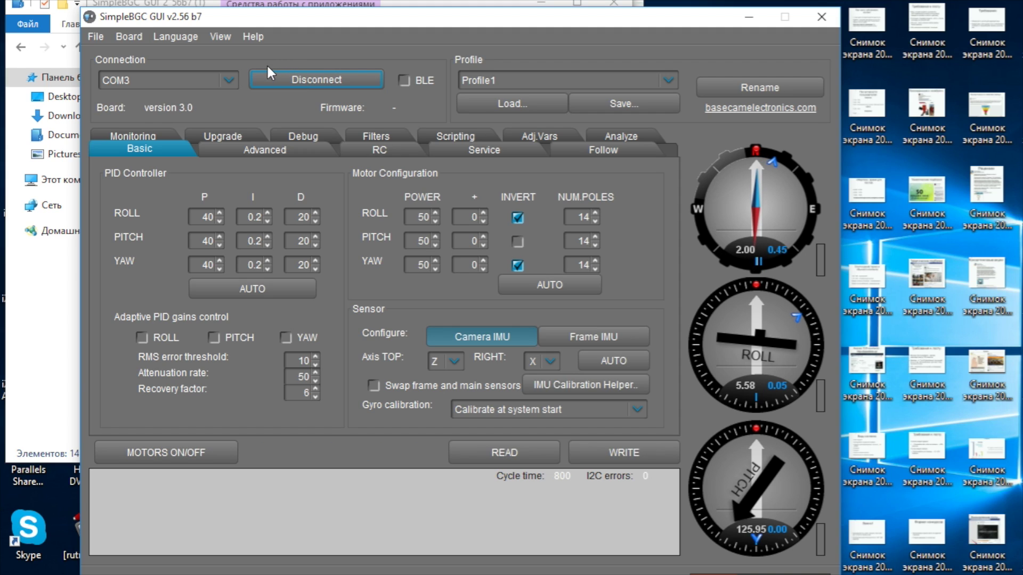
Run the automatic orientation detection for the Camera IMU and write the axes TOP Y and RIGHT -Z to the board.
mouse_move(132, 175)
click(637, 353)
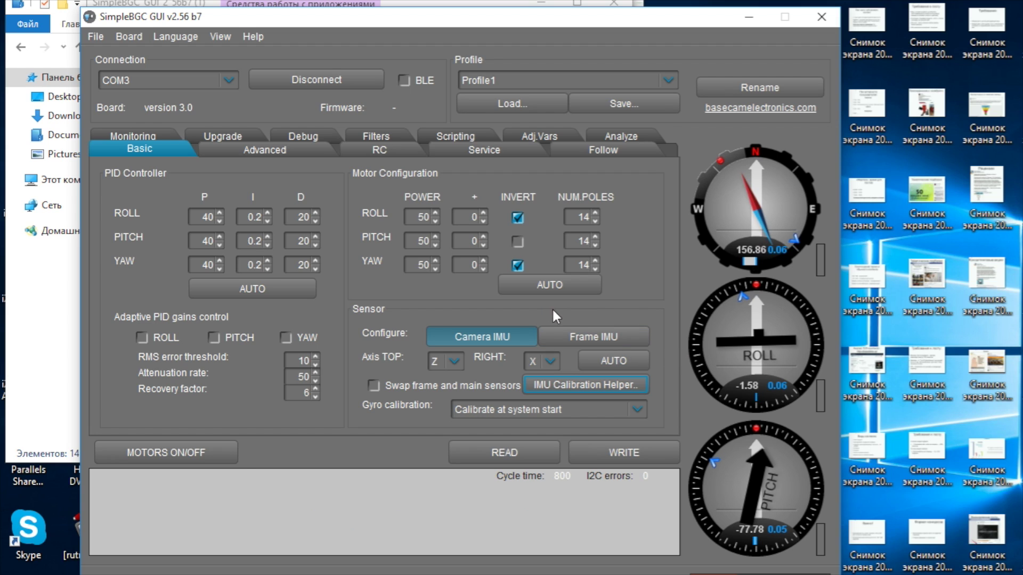
click(612, 358)
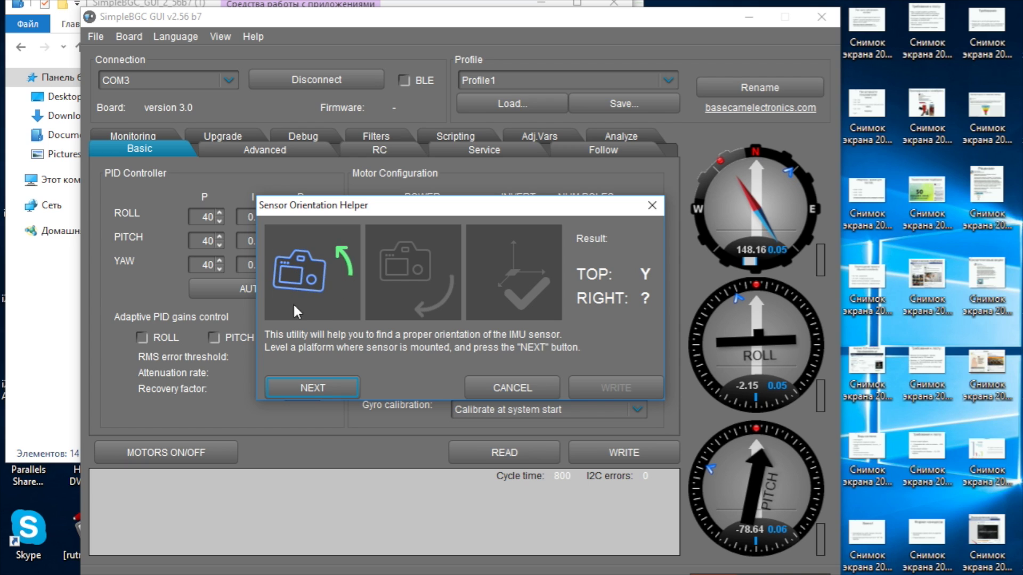
click(313, 388)
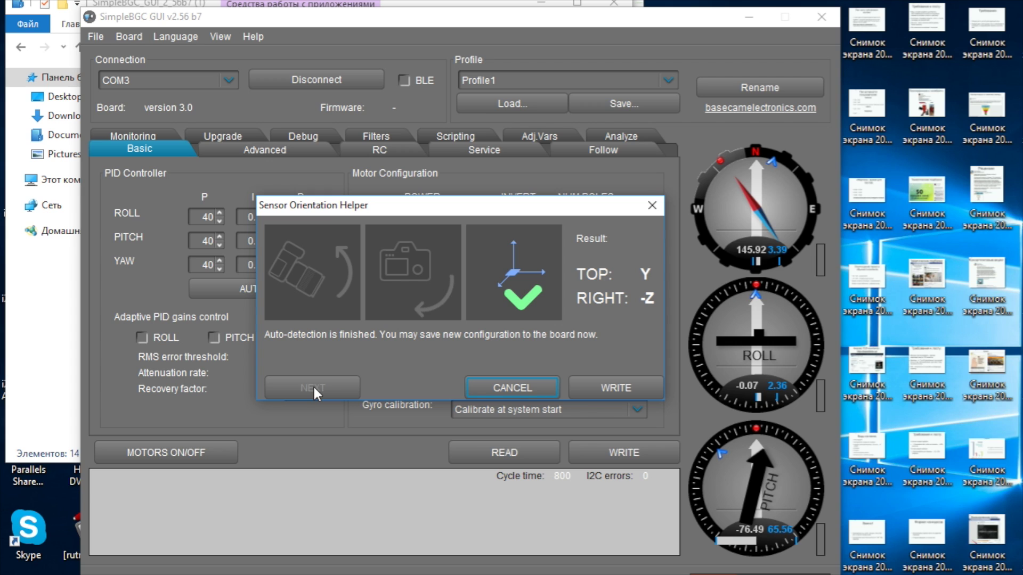
click(613, 391)
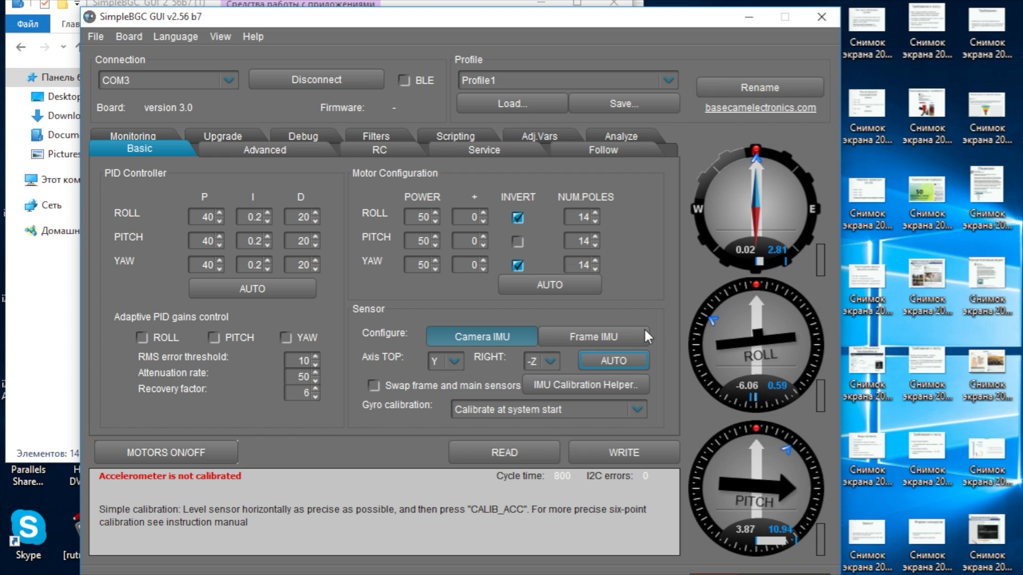
Set the Frame IMU placement to Below YAW, enable Frame upside-down auto-detection and write the settings to the board.
click(605, 337)
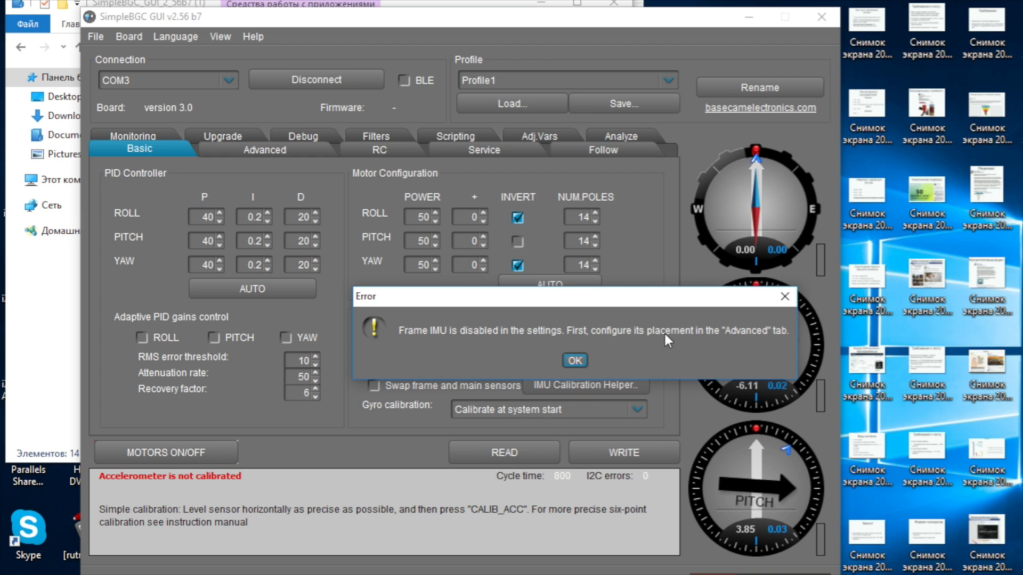
click(574, 361)
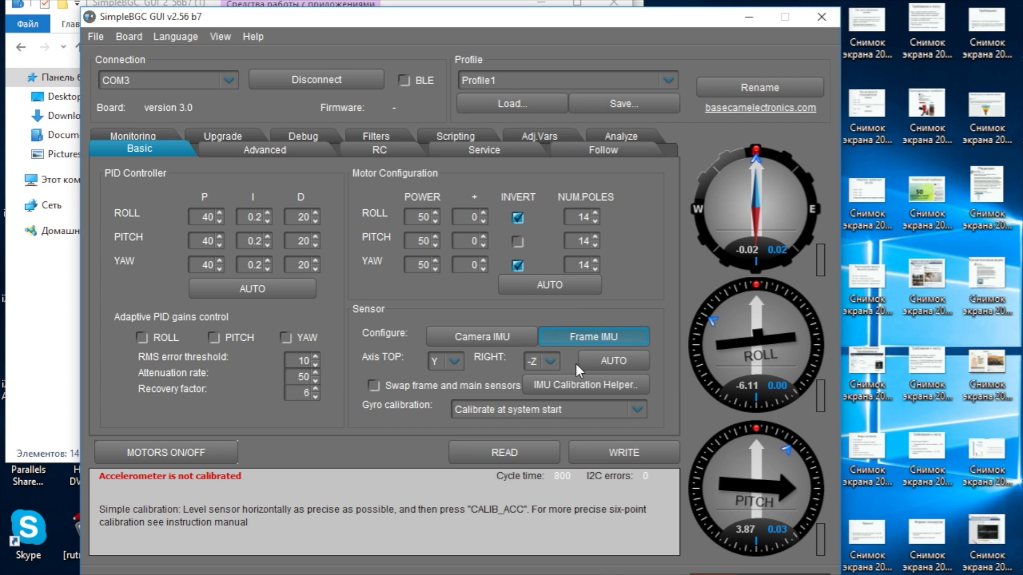
click(263, 152)
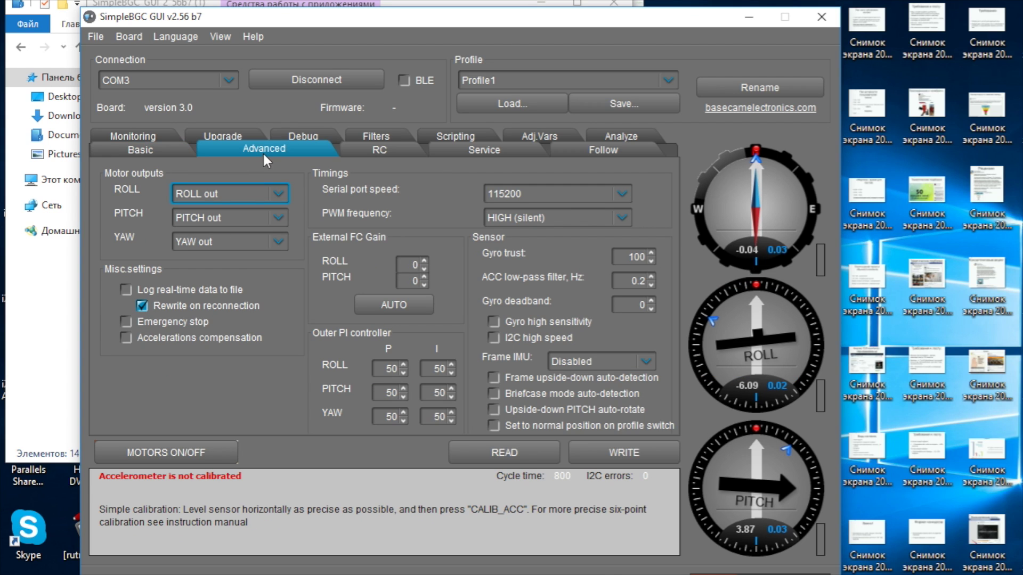
click(628, 362)
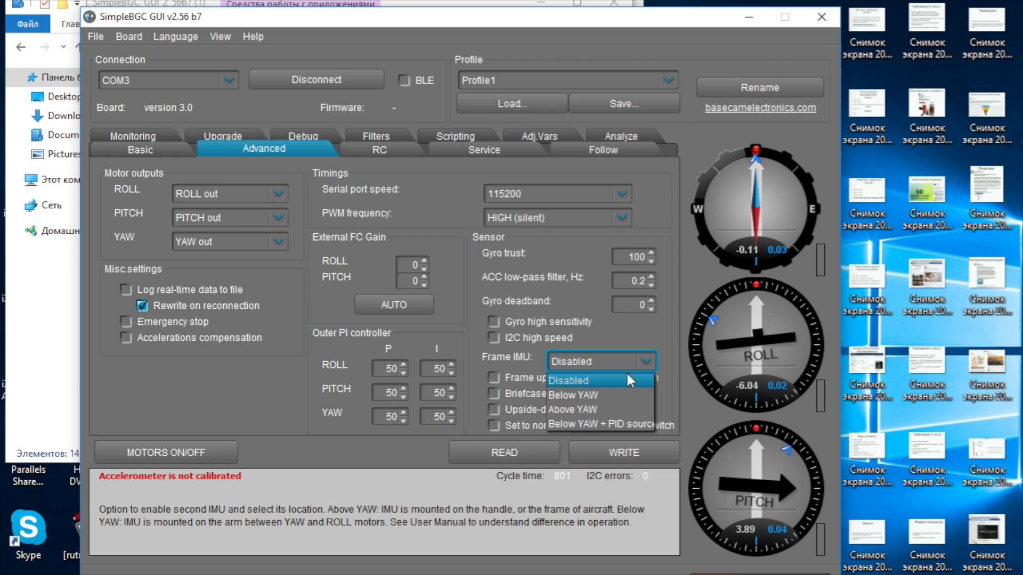
click(615, 395)
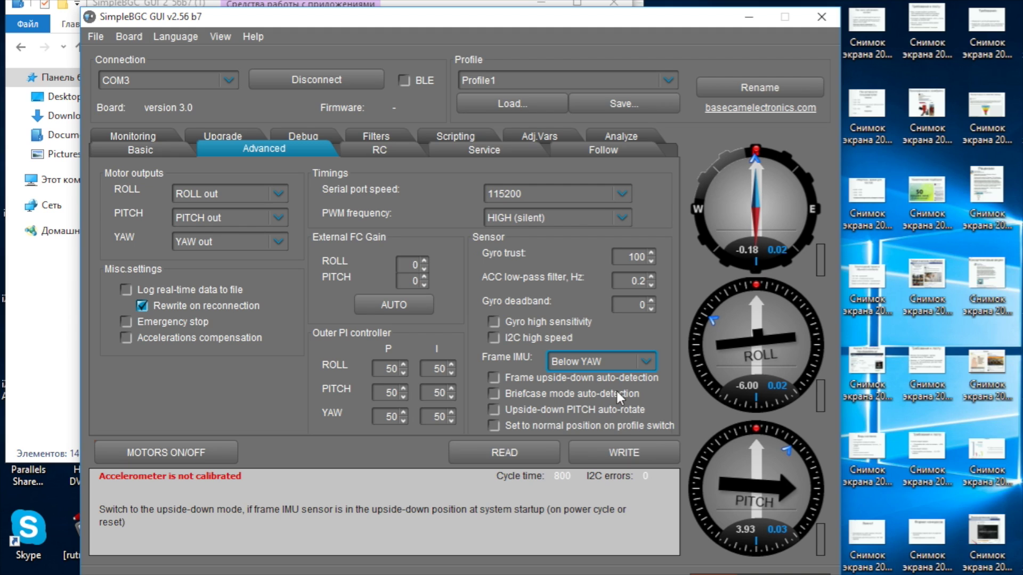
click(635, 453)
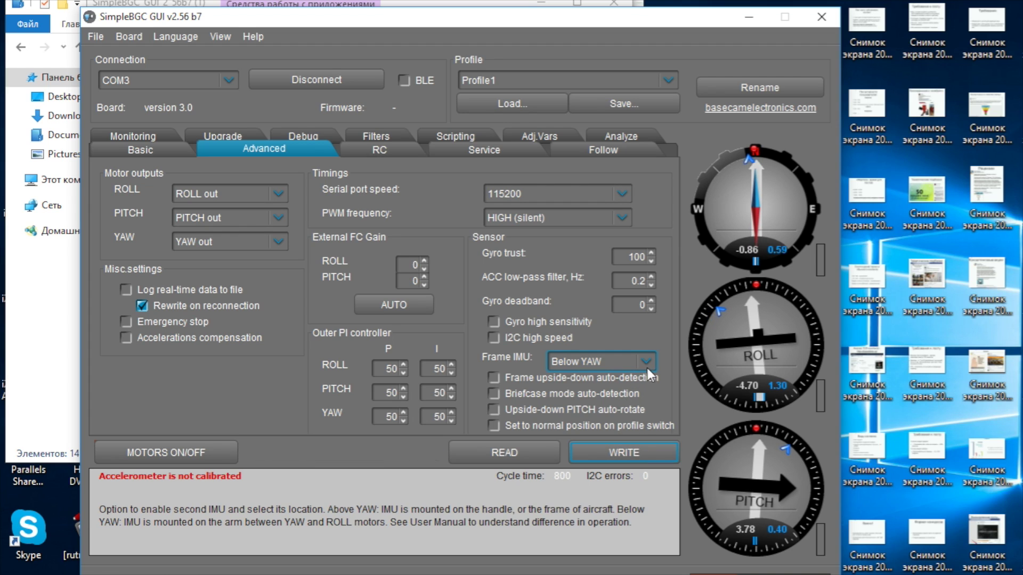
click(493, 374)
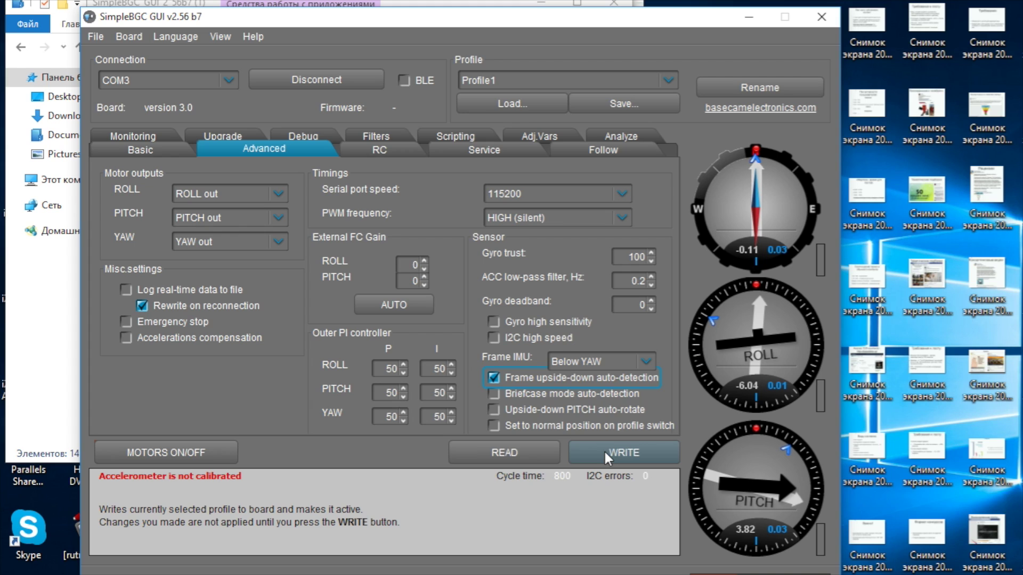
click(603, 452)
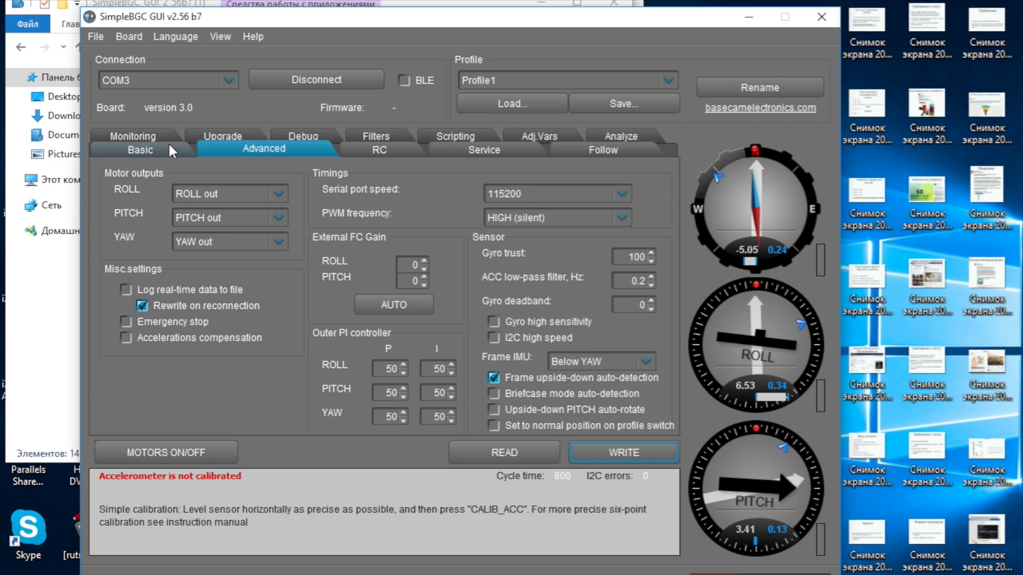
Set the motor power for the ROLL, PITCH and YAW axes to 150 in the basic motor configuration.
click(154, 144)
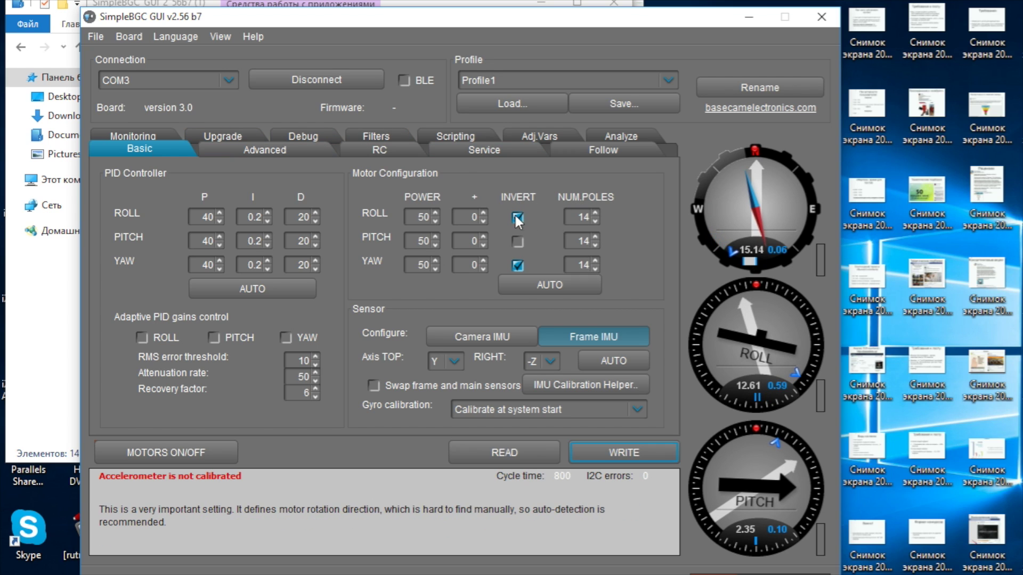
click(417, 241)
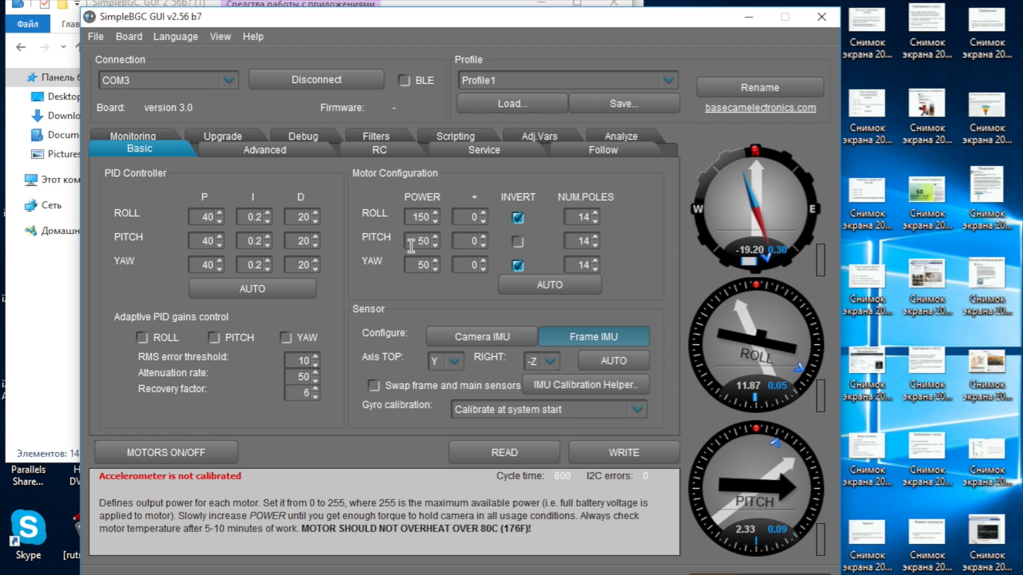
text(1)
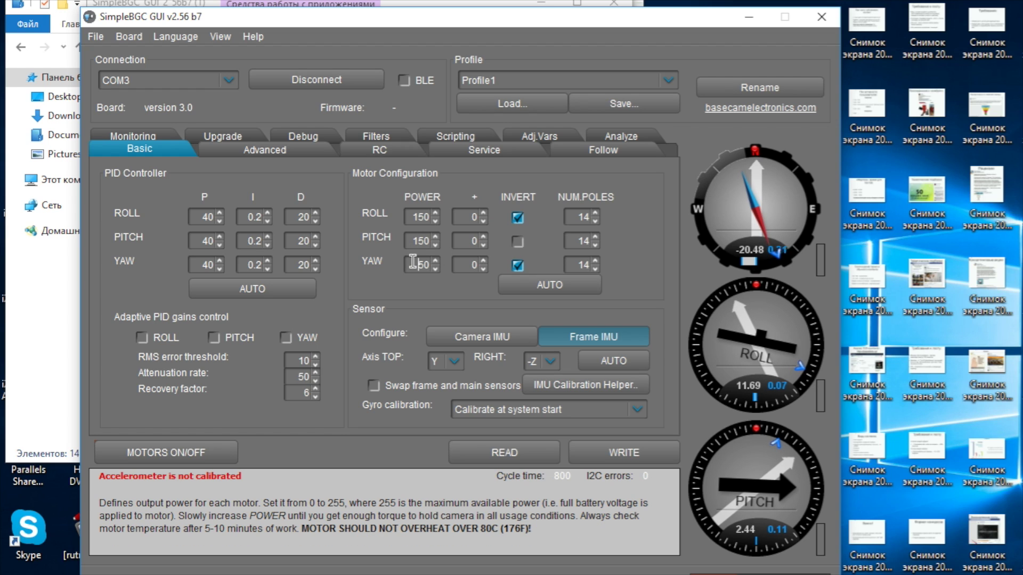
click(413, 264)
text(1)
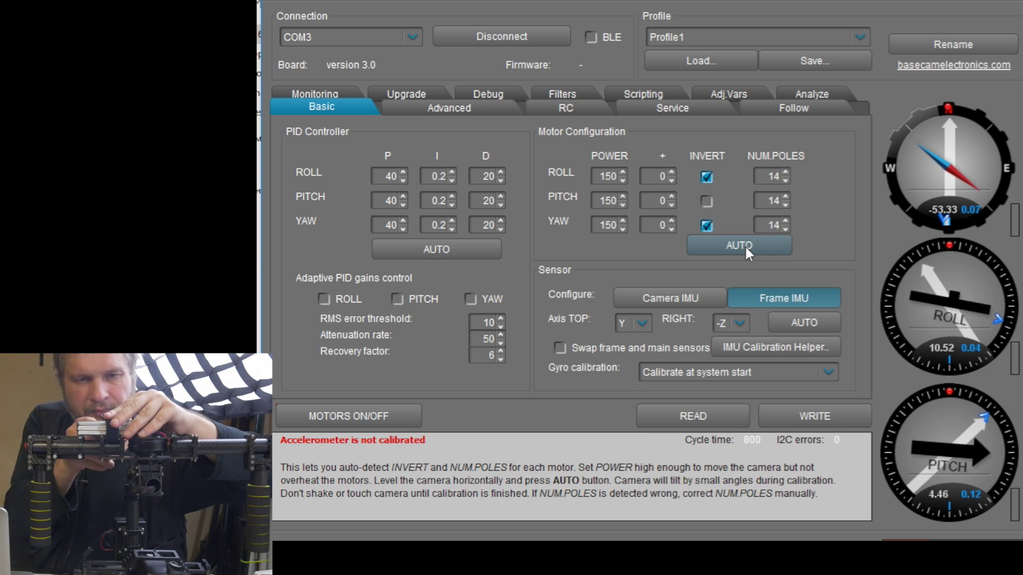
Reconnect the board and calibrate the battery monitoring with an actual battery voltage of 12.30 V.
click(505, 38)
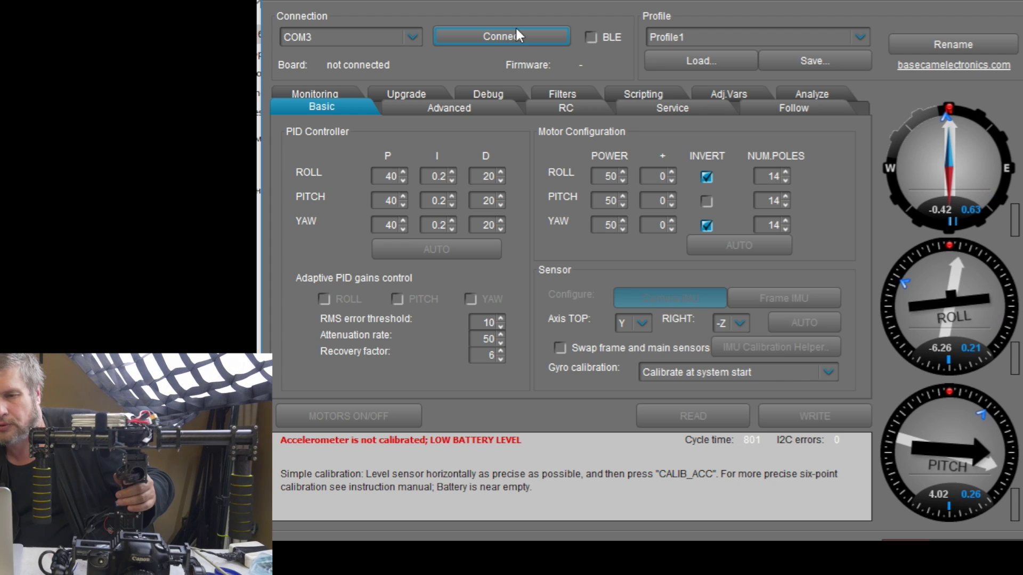
click(516, 30)
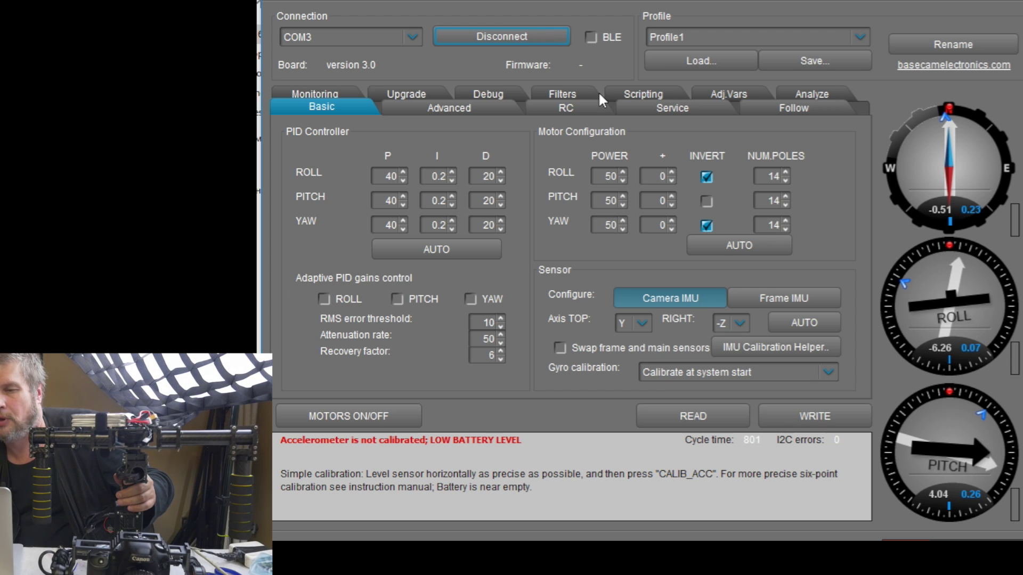
click(671, 111)
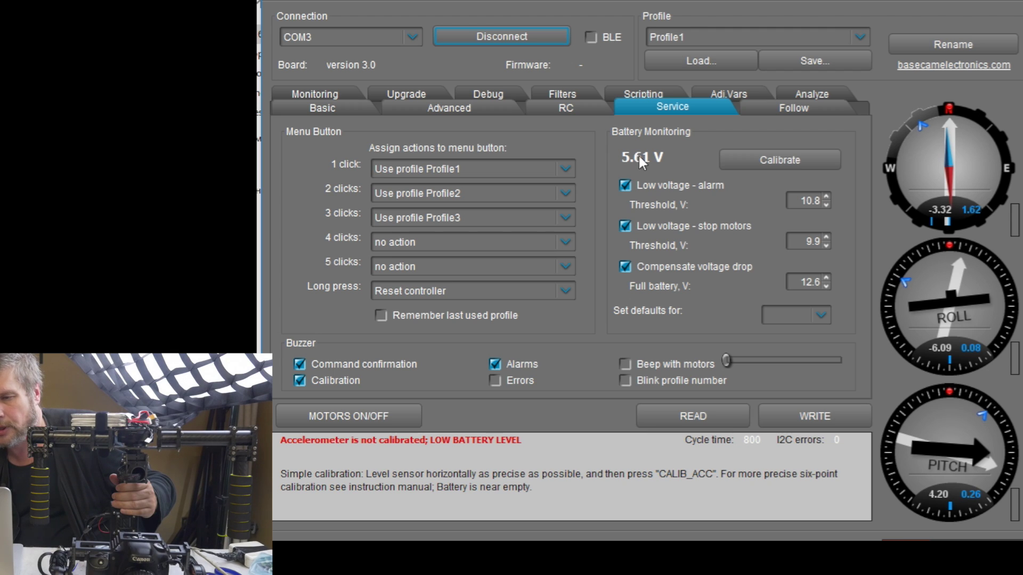
click(768, 160)
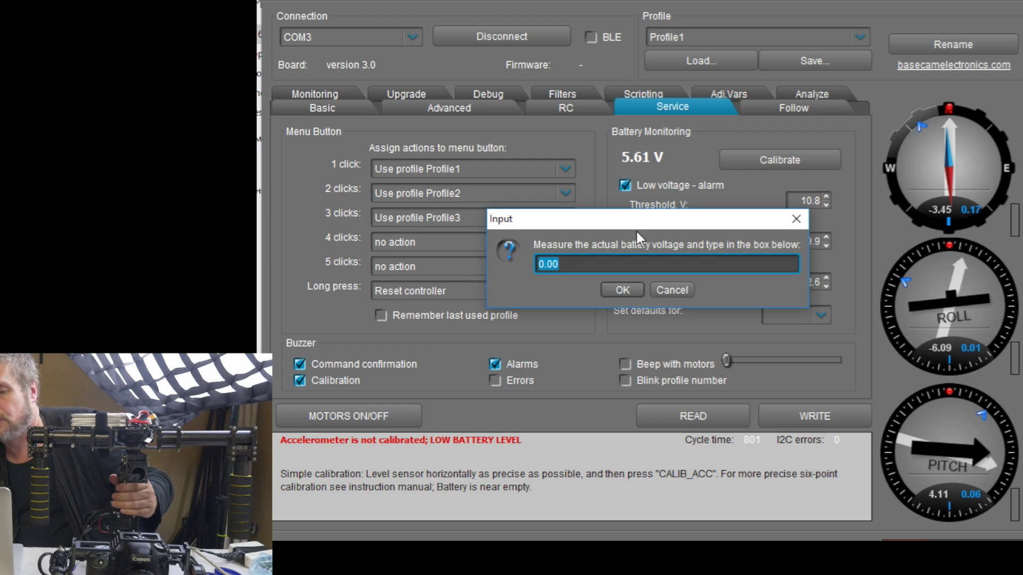
click(544, 263)
key(BackSpace)
text(12)
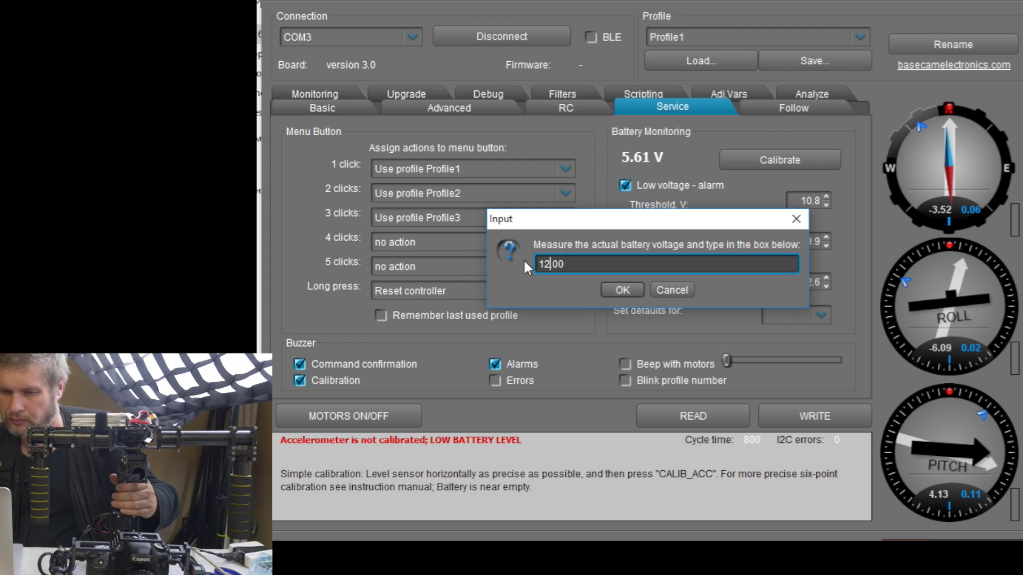
click(556, 266)
key(Delete)
key(Delete)
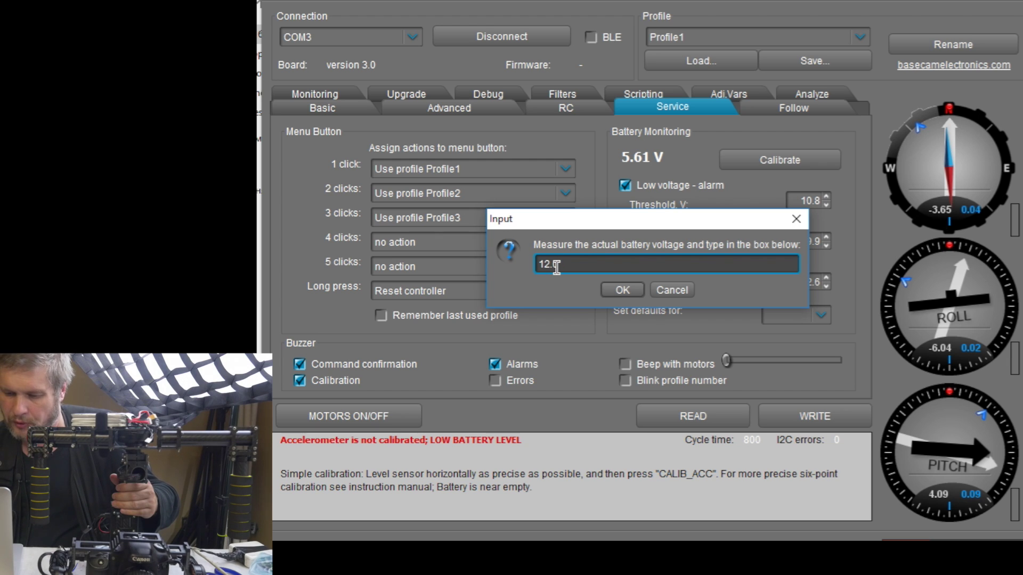
text(30)
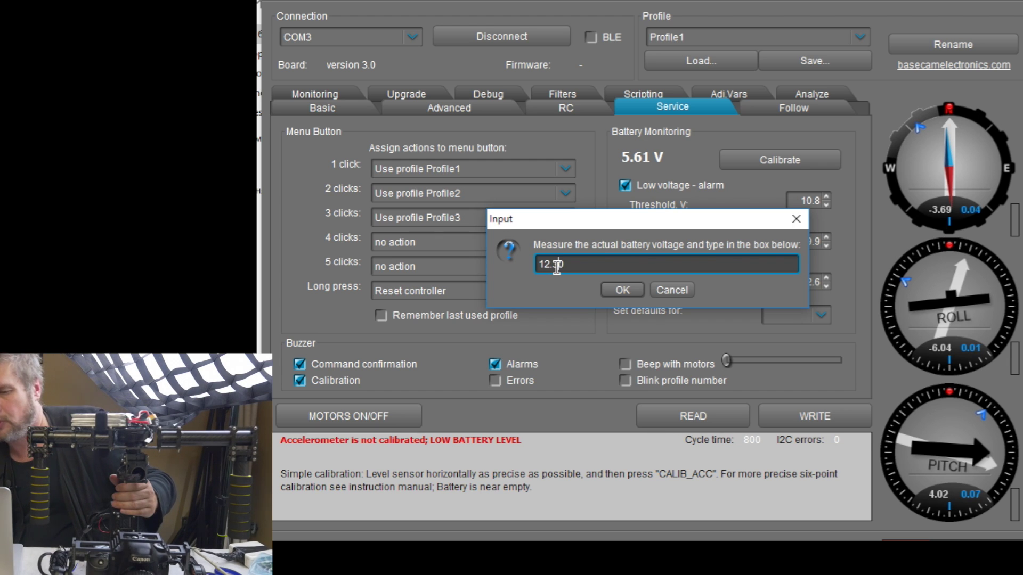
click(620, 289)
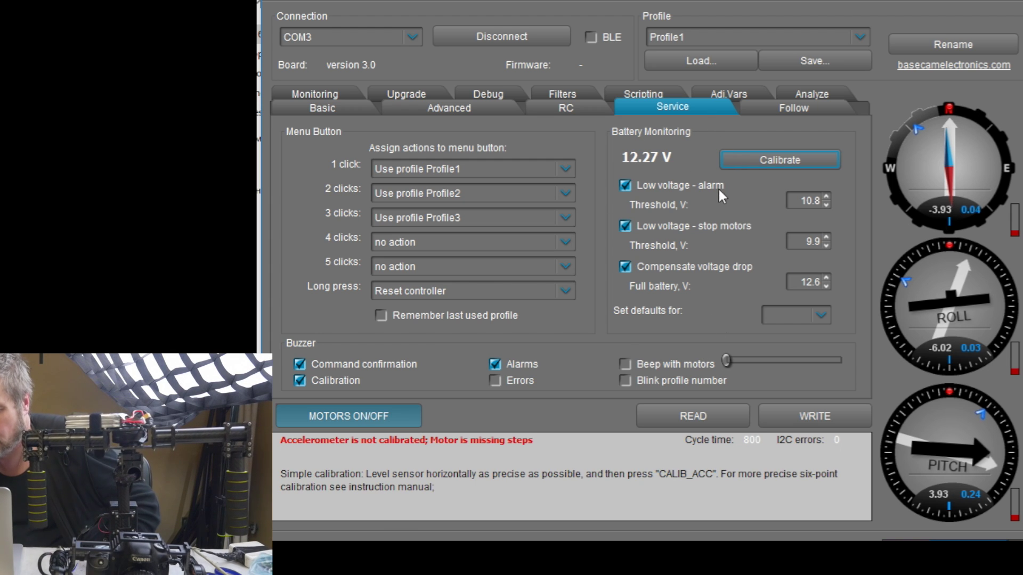
Disable the low-voltage alarm and set the threshold for stopping the motors at low voltage to 9.2 V.
click(622, 182)
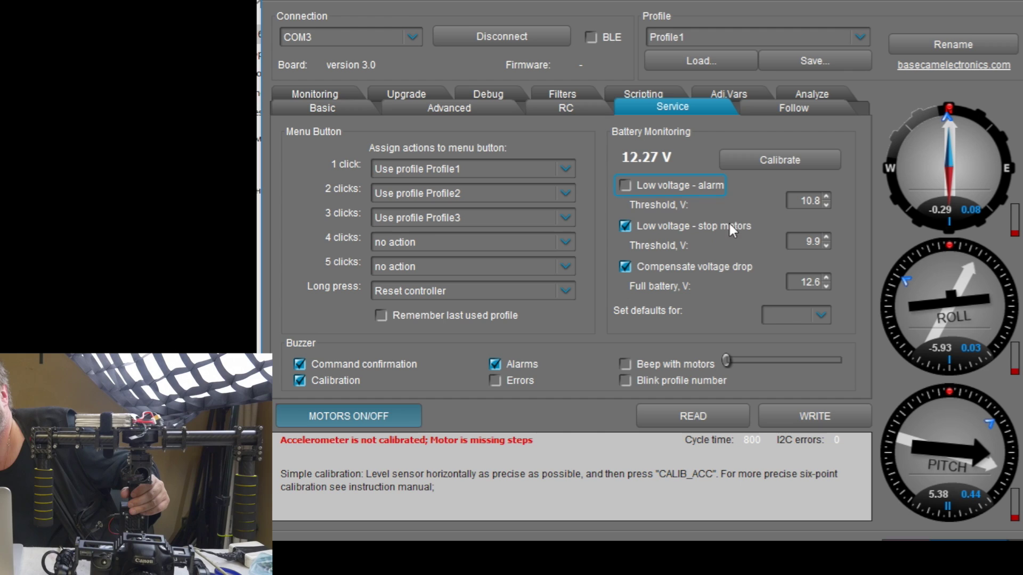
click(818, 243)
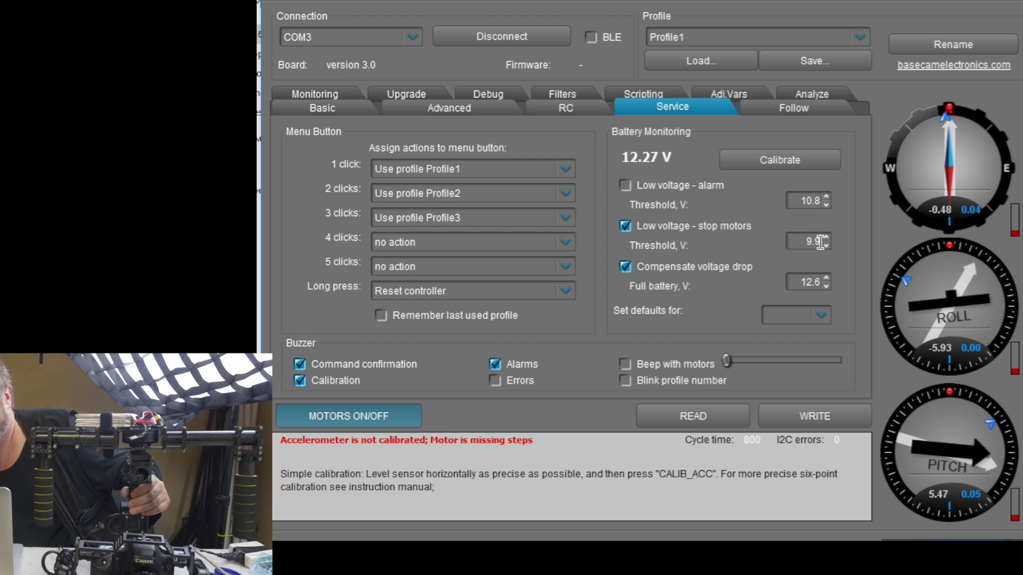
key(BackSpace)
text(2)
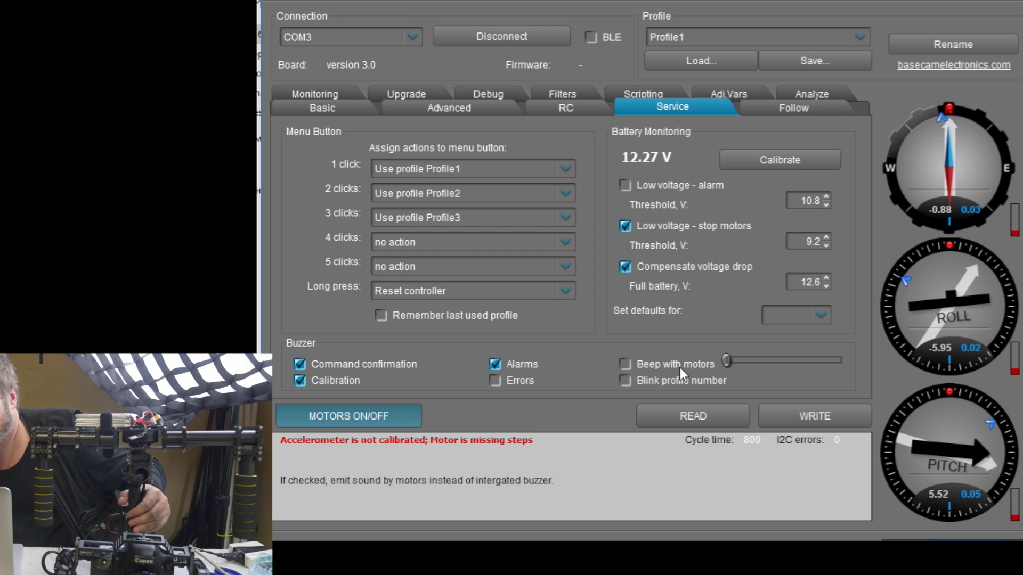
Enable the Beep with motors option for the buzzer and write the service settings to the board.
click(622, 362)
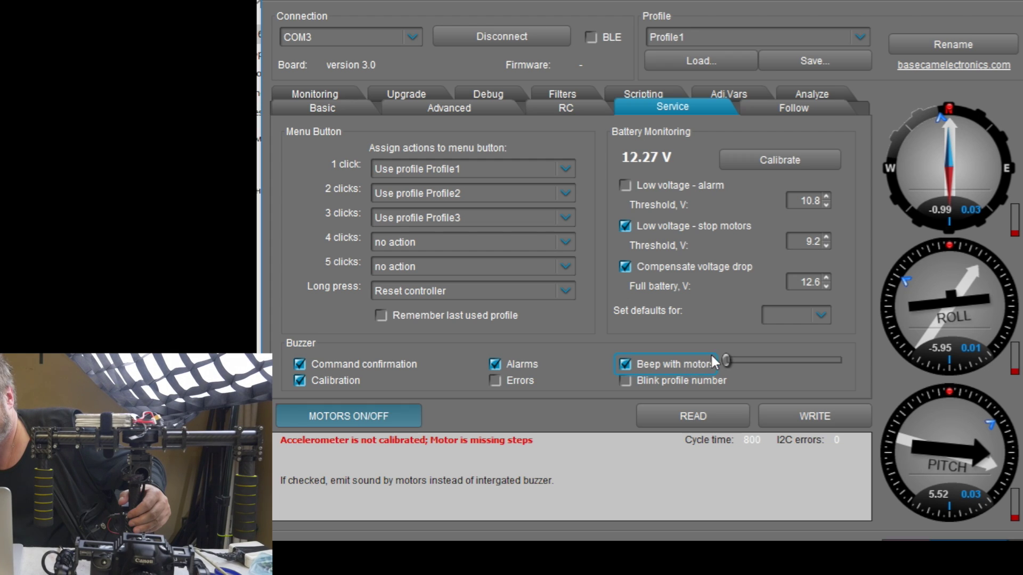
click(725, 361)
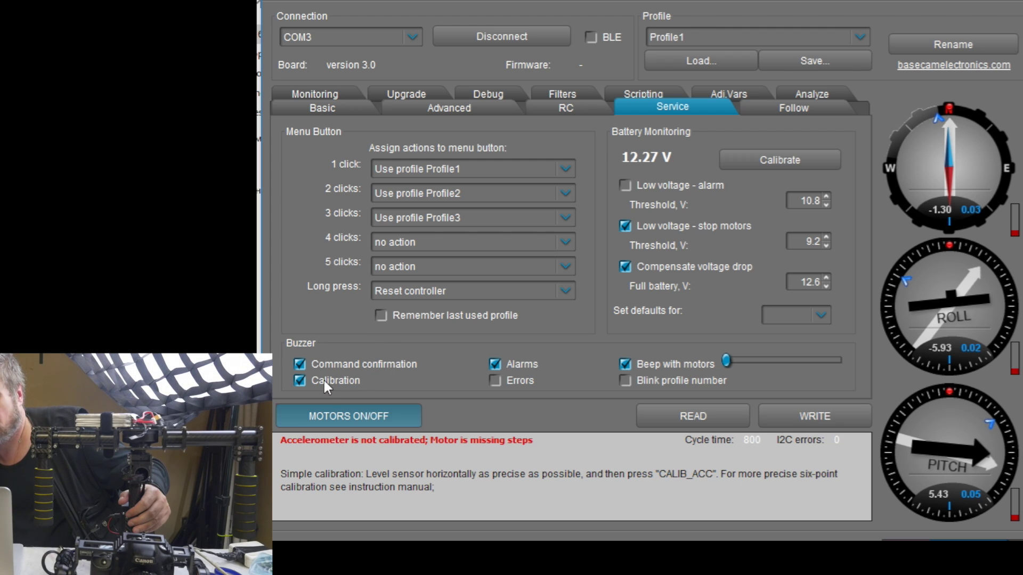
click(807, 417)
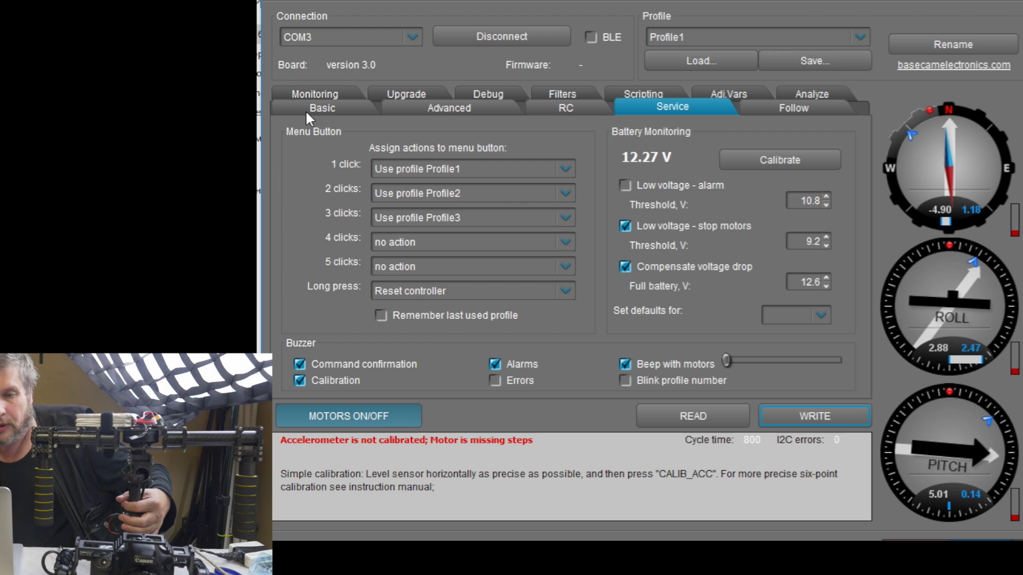
Switch the motors on, set the ROLL, PITCH and YAW motor power to 150 in the basic settings and write them to the board.
click(335, 108)
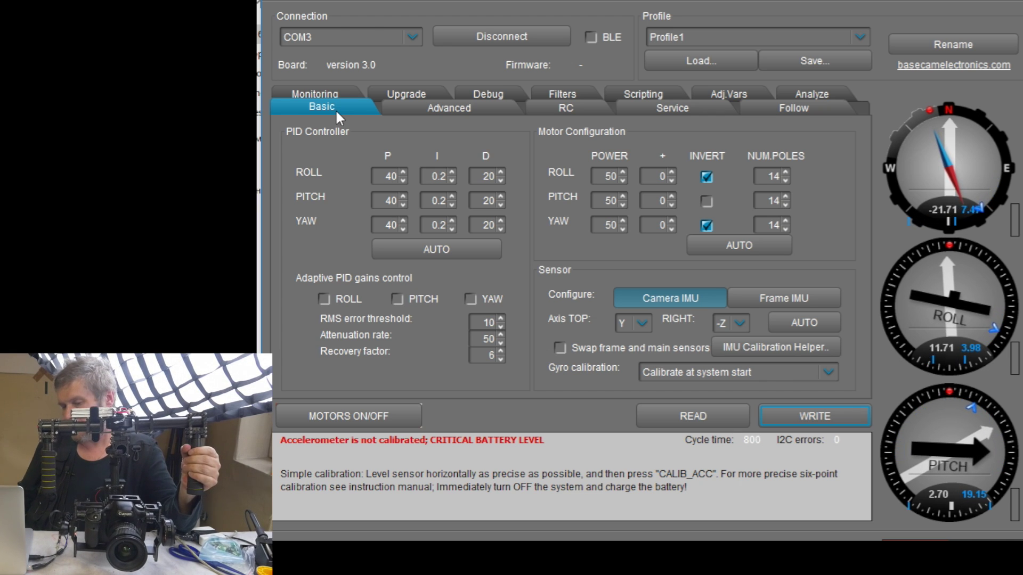
click(353, 419)
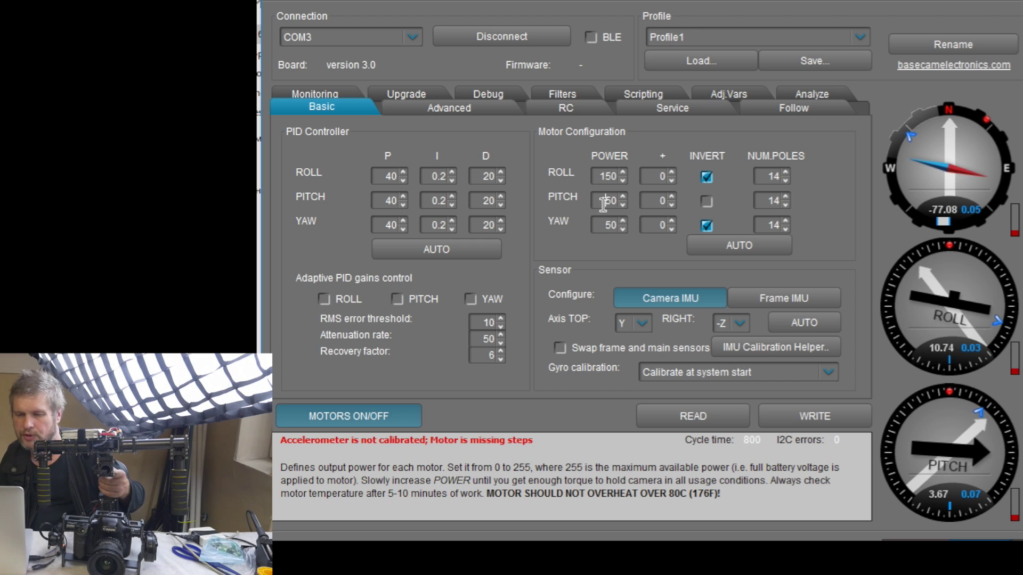
click(597, 227)
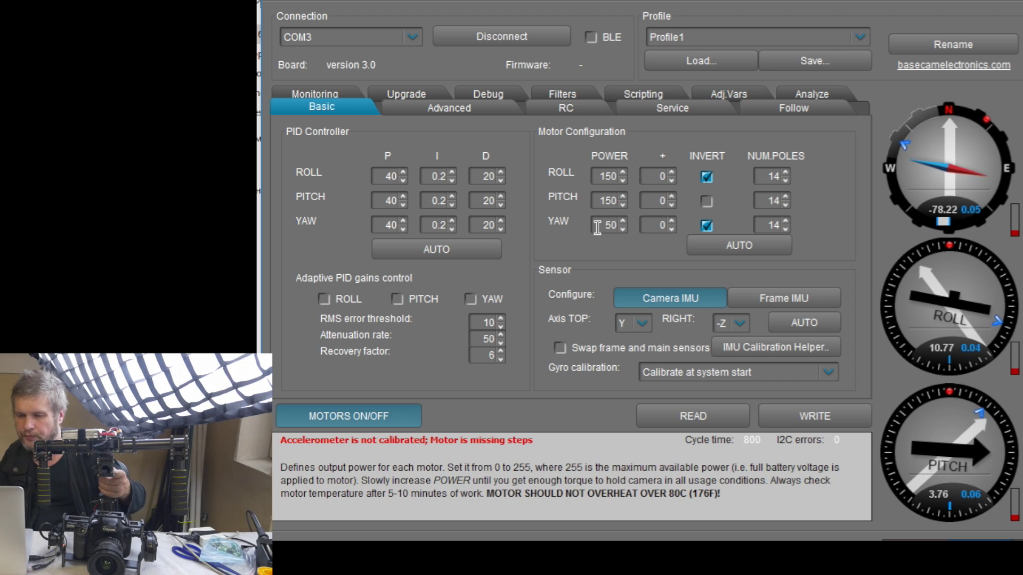
click(799, 414)
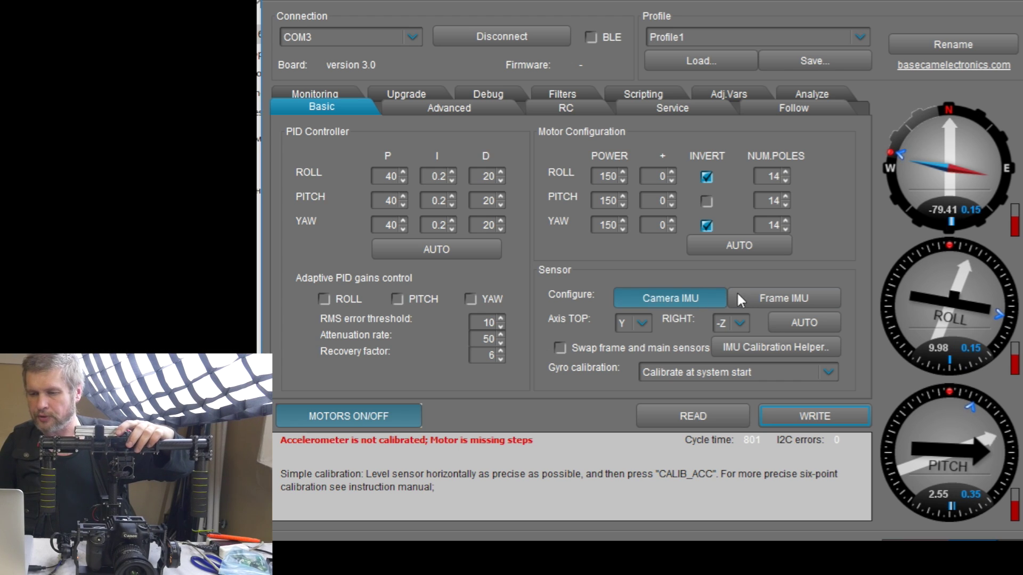
Auto-detect the motor configuration, write it, and set the number of poles to 12 for the ROLL, PITCH and YAW motors.
click(742, 247)
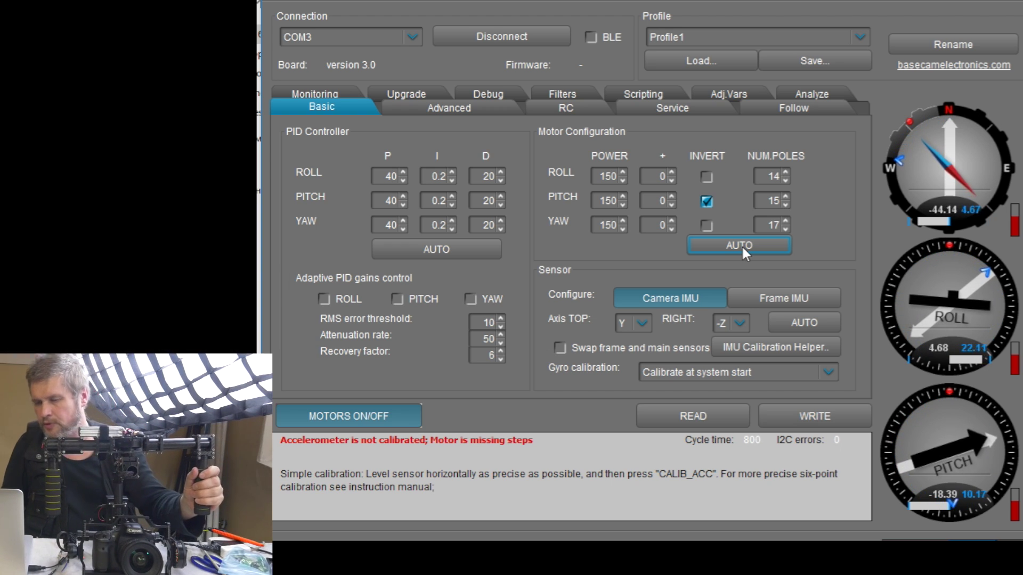
click(823, 414)
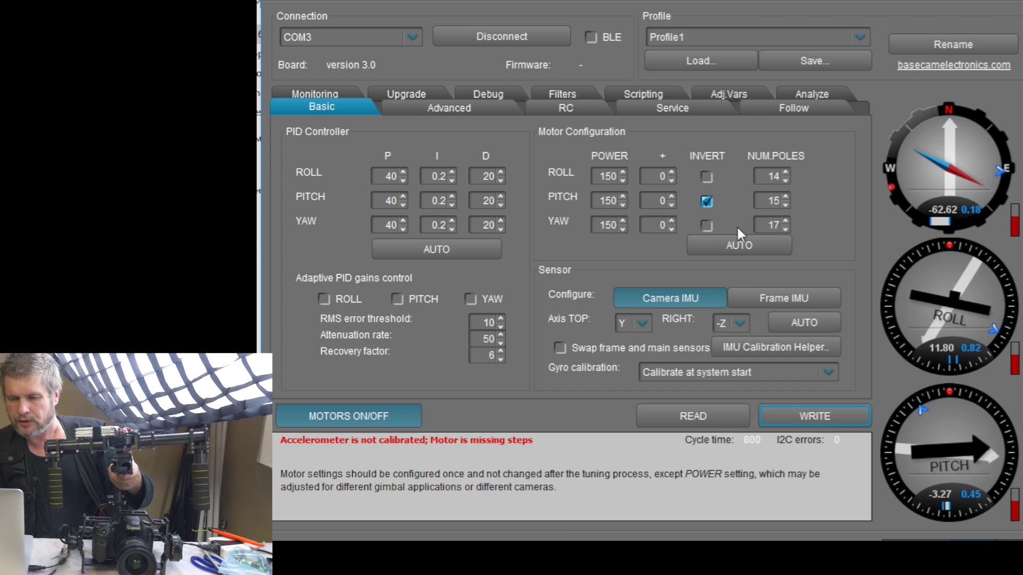
double_click(773, 177)
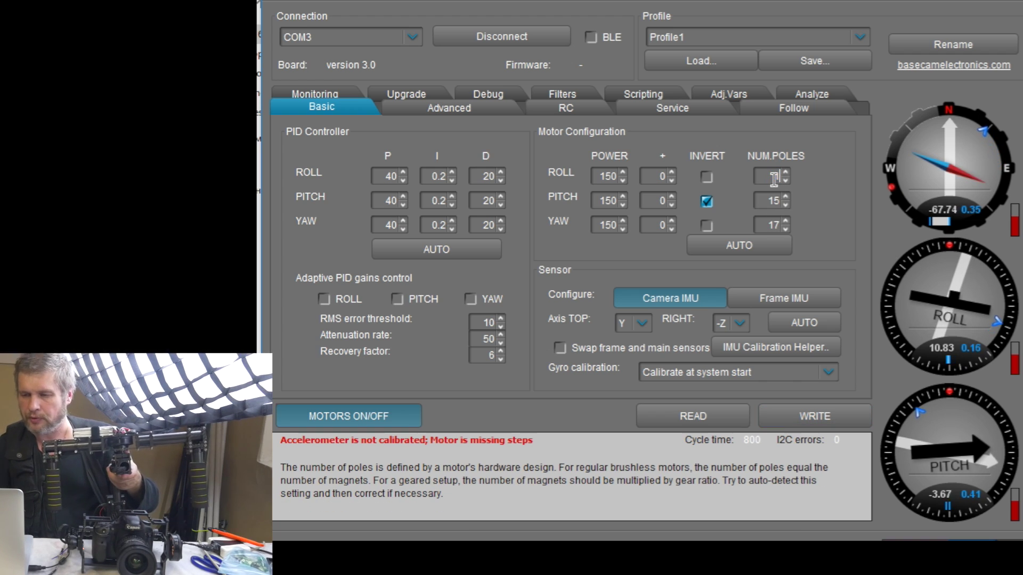
text(12)
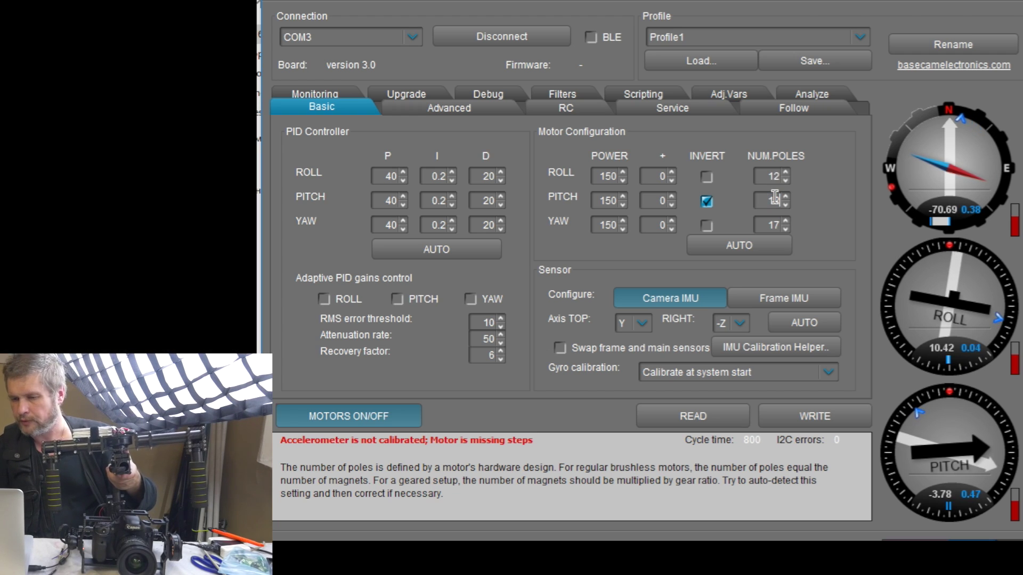
double_click(772, 224)
text(12)
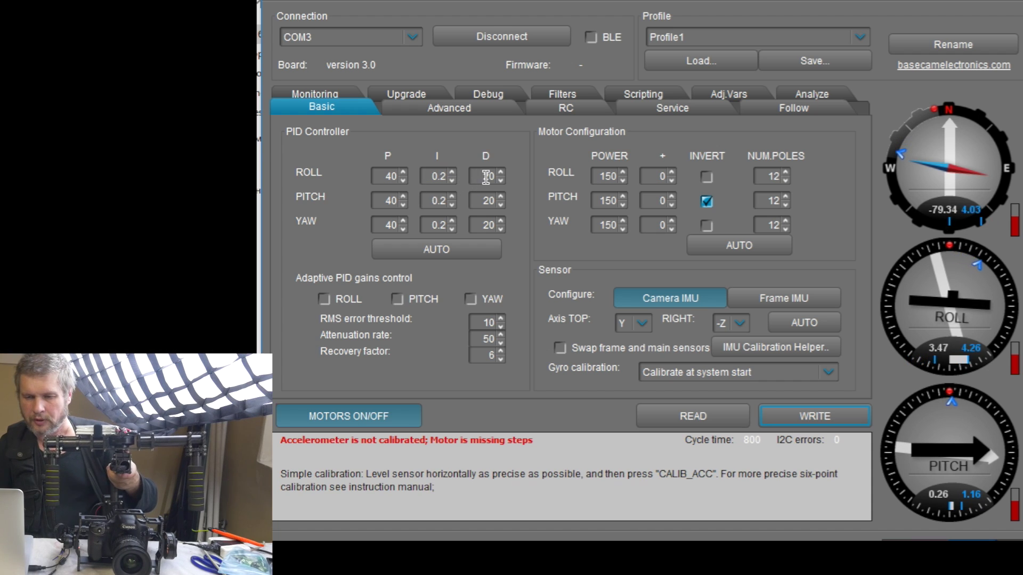
Set the PID controller's I gain to 0.07 for ROLL and PITCH and to 0 for YAW.
click(454, 181)
click(453, 180)
click(454, 180)
click(453, 180)
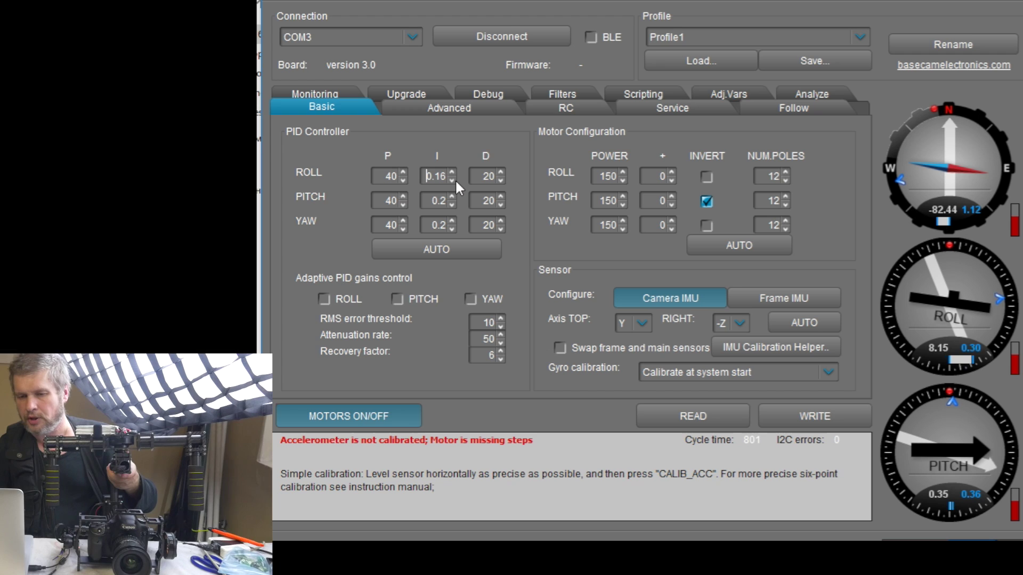
click(454, 180)
click(453, 181)
click(454, 181)
click(453, 180)
click(454, 181)
click(453, 181)
click(453, 180)
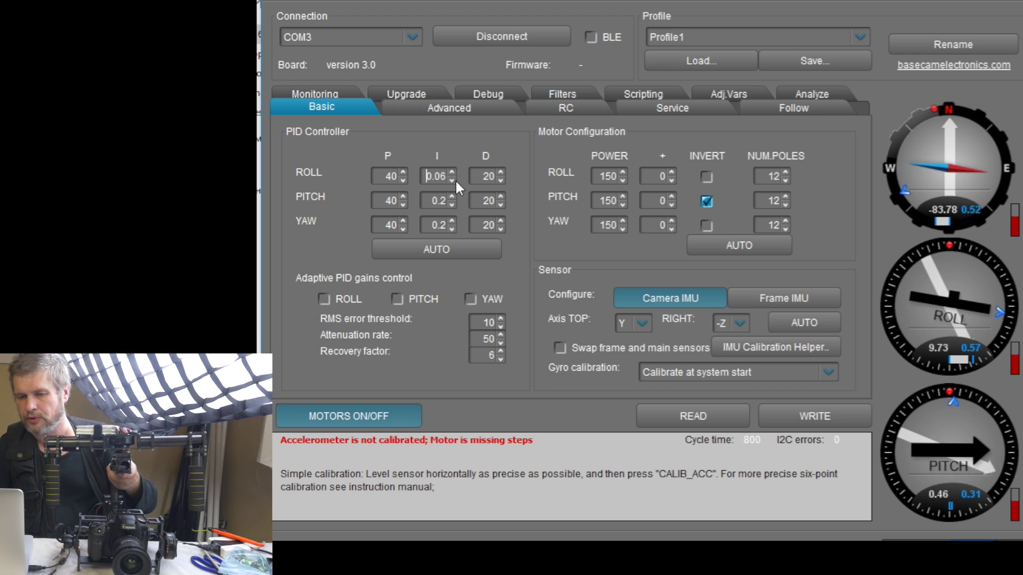
click(454, 181)
click(453, 173)
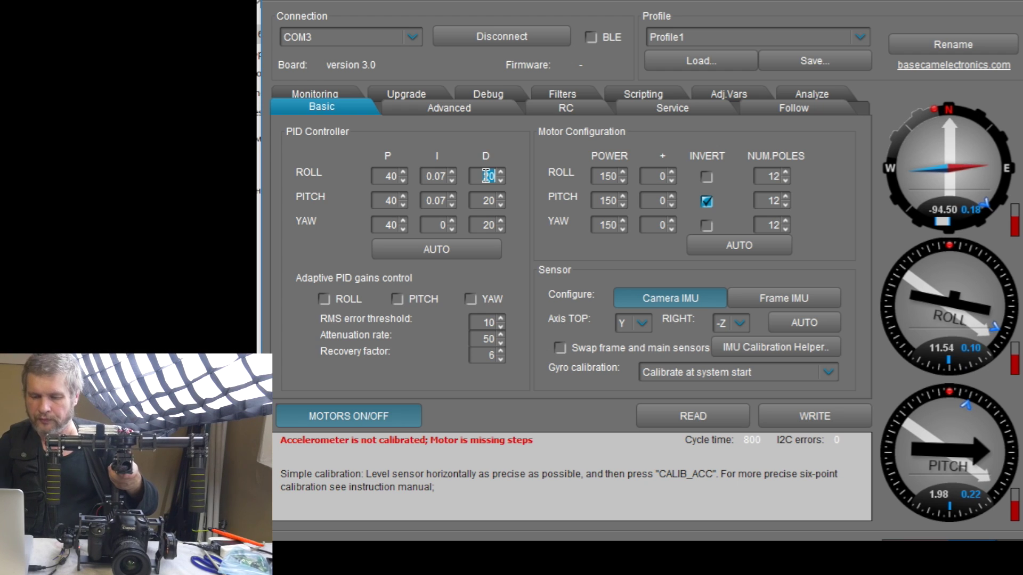
Set the PID controller's D gain to 55 for ROLL, PITCH and YAW and write the profile to the board.
text(5)
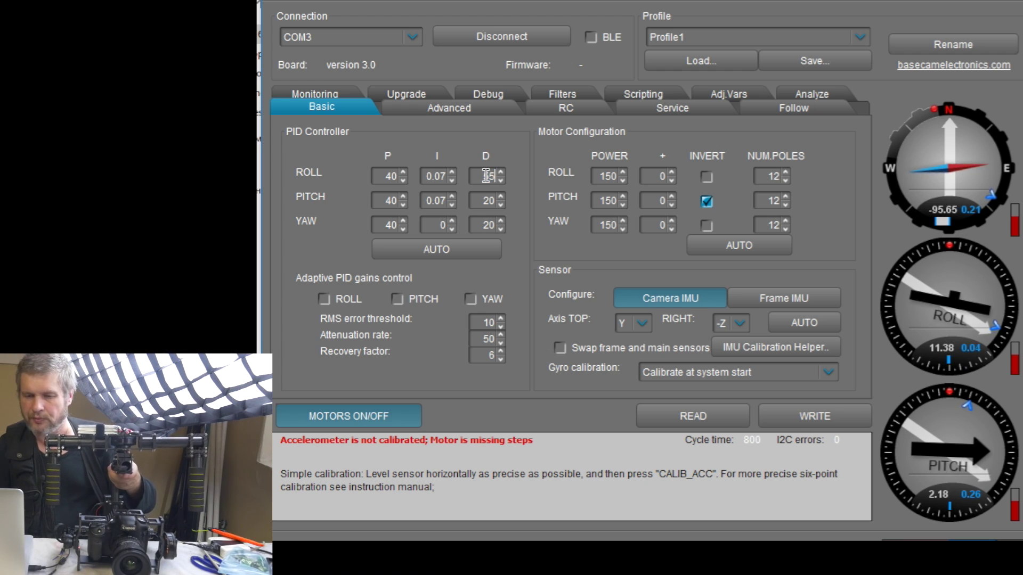
text(5)
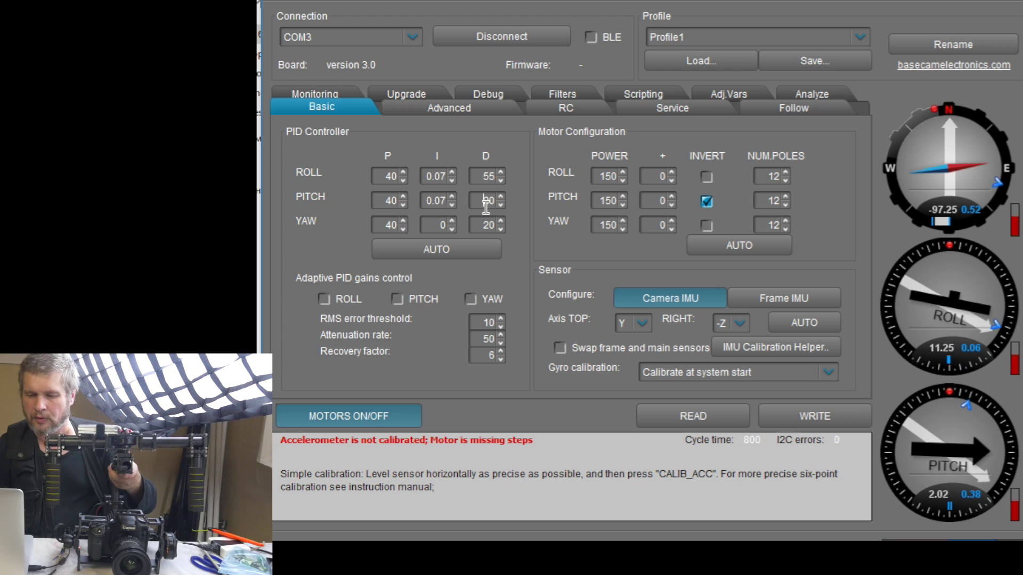
text(5)
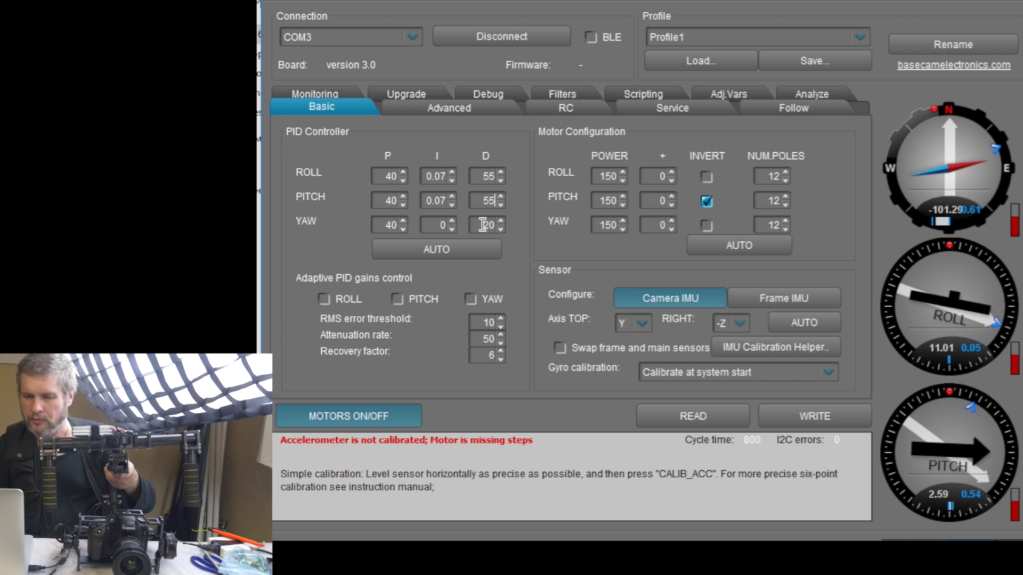
double_click(482, 224)
text(55)
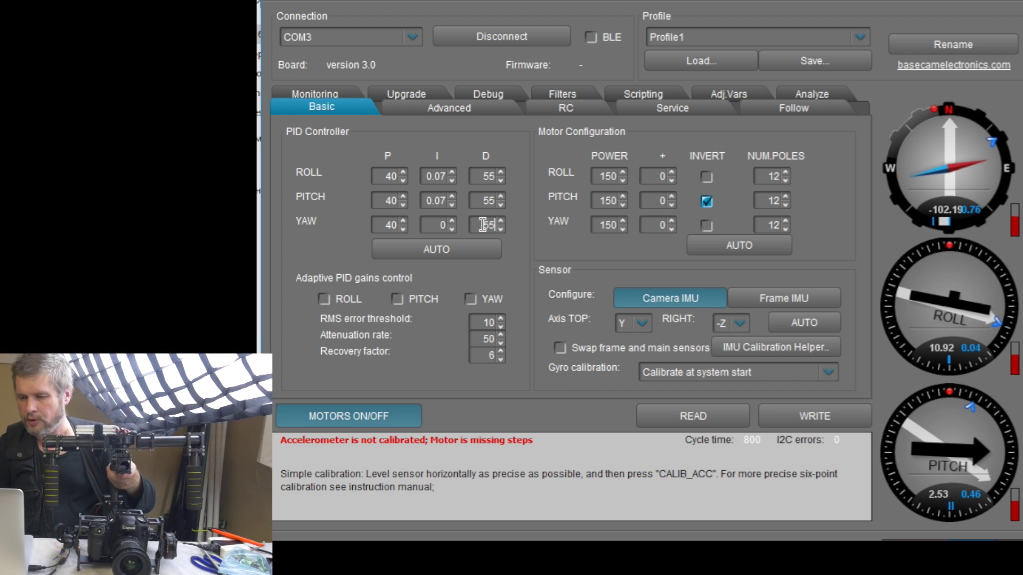
click(808, 417)
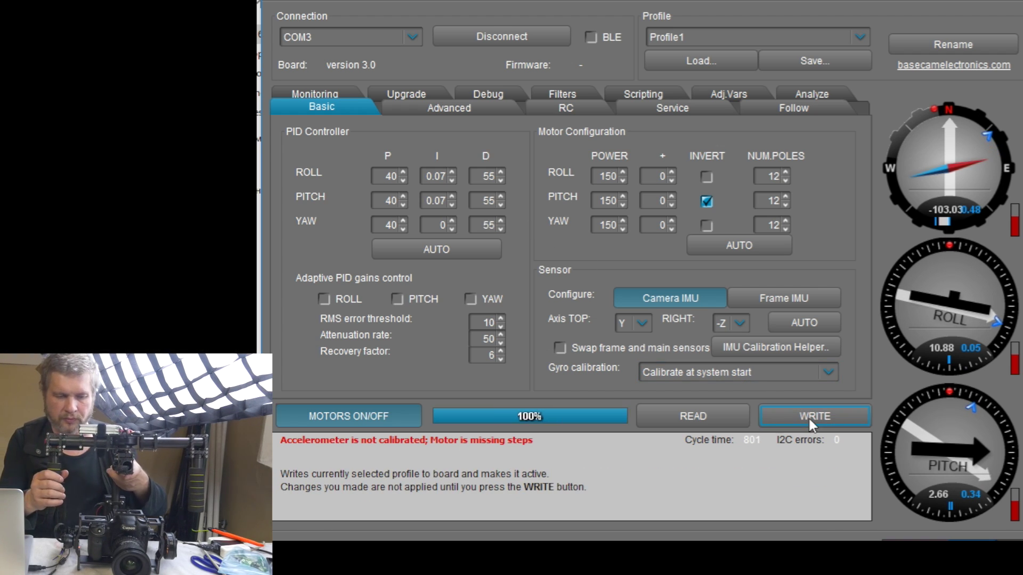
Calibrate the Camera IMU accelerometer in the +Z position and the gyroscope with the calibration helper, and write the profile to the board.
click(798, 348)
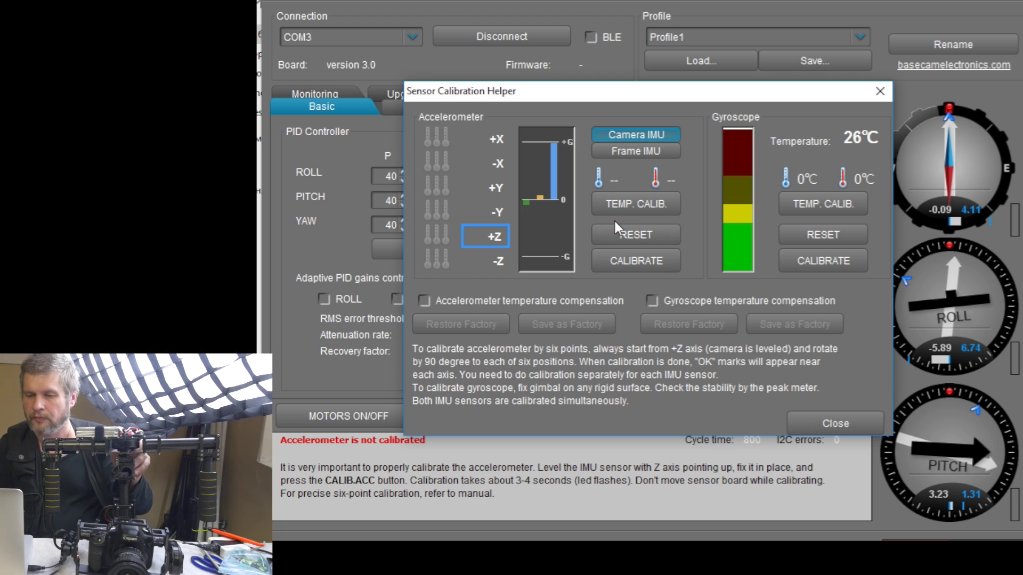
click(627, 254)
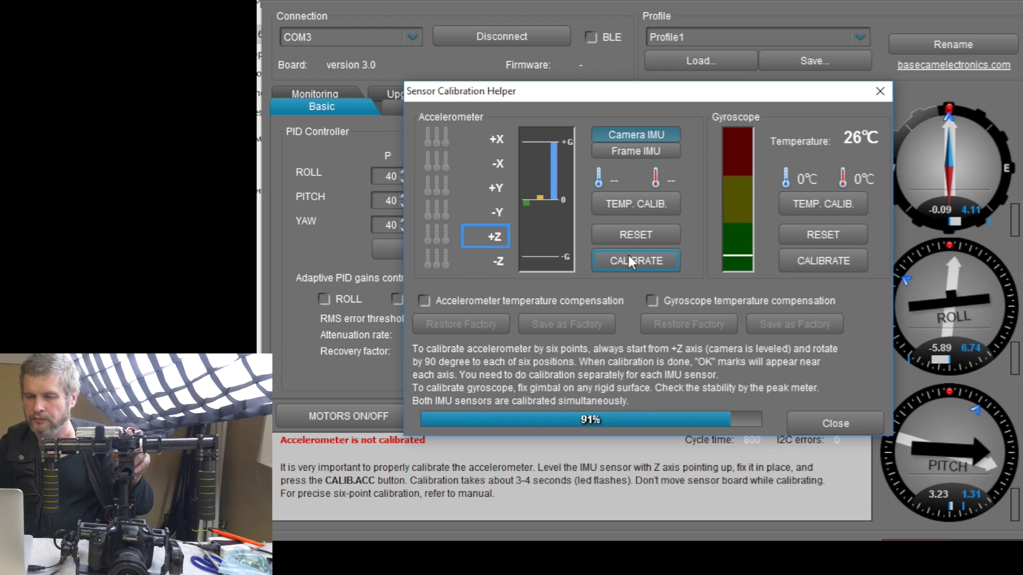
click(834, 265)
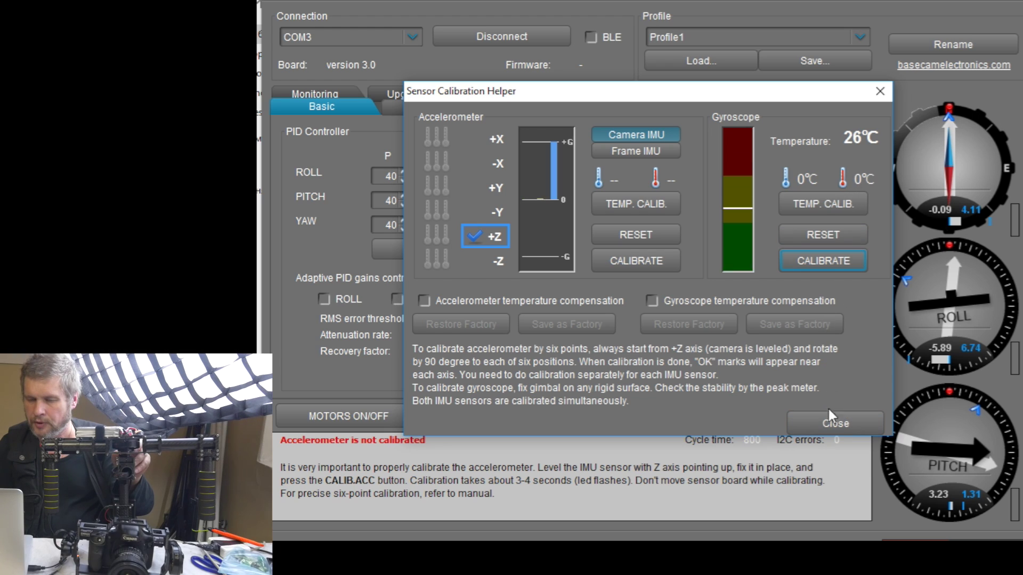
click(651, 150)
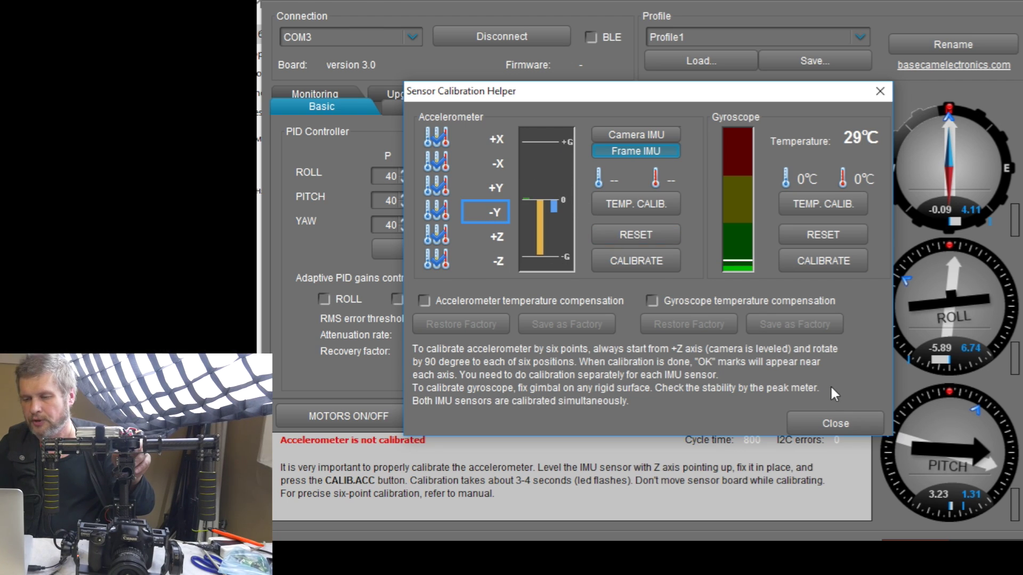
click(840, 418)
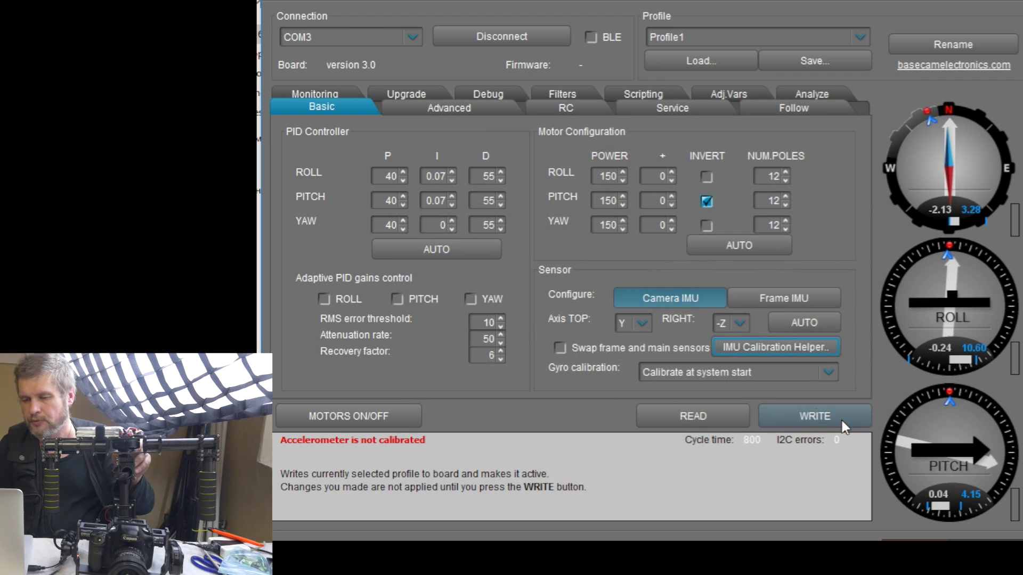
click(811, 404)
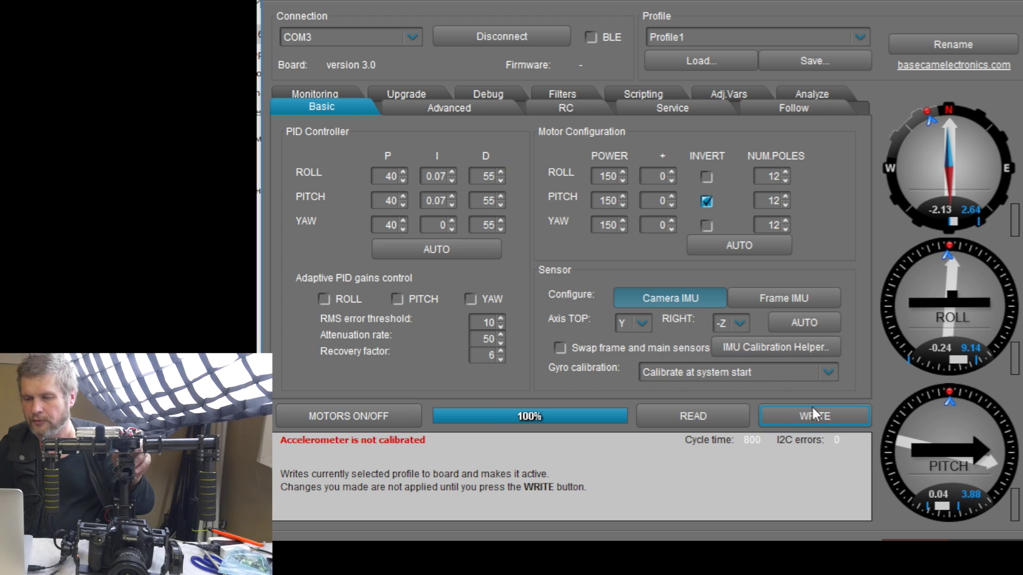
Auto-detect the Frame IMU's axis orientation as TOP Y and RIGHT X and save it to the board.
click(801, 323)
click(721, 354)
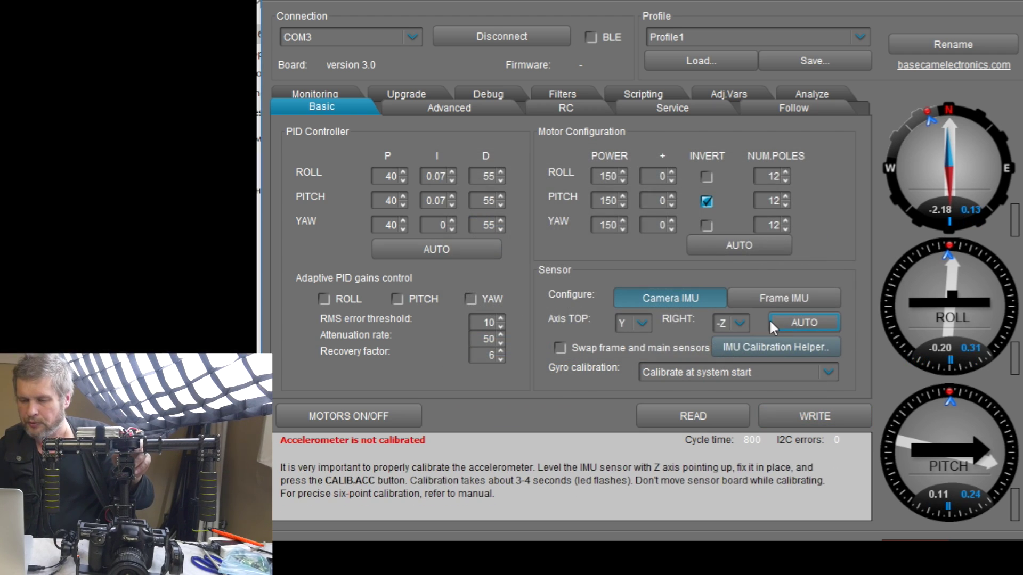
click(782, 296)
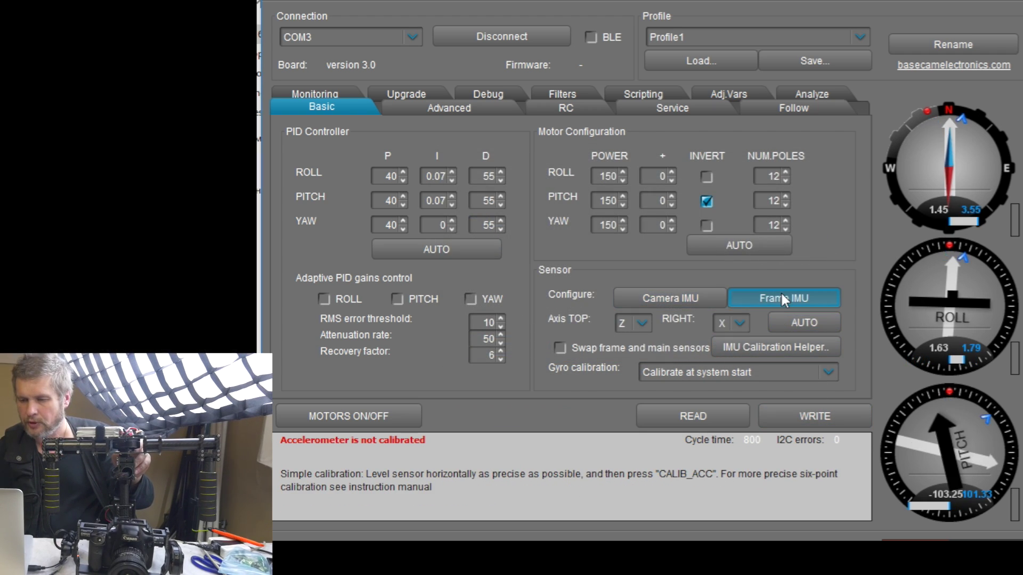
click(805, 321)
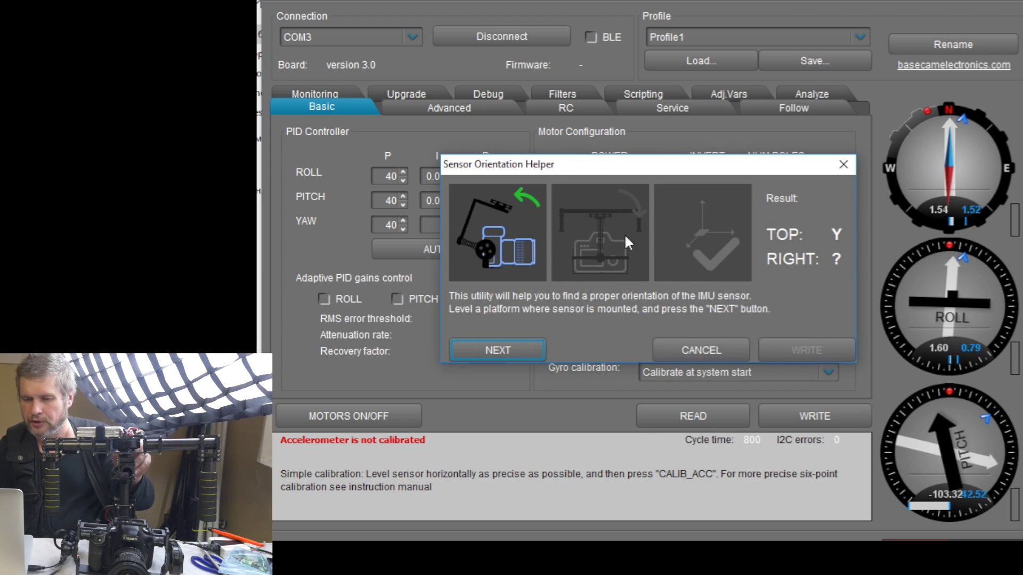
click(501, 346)
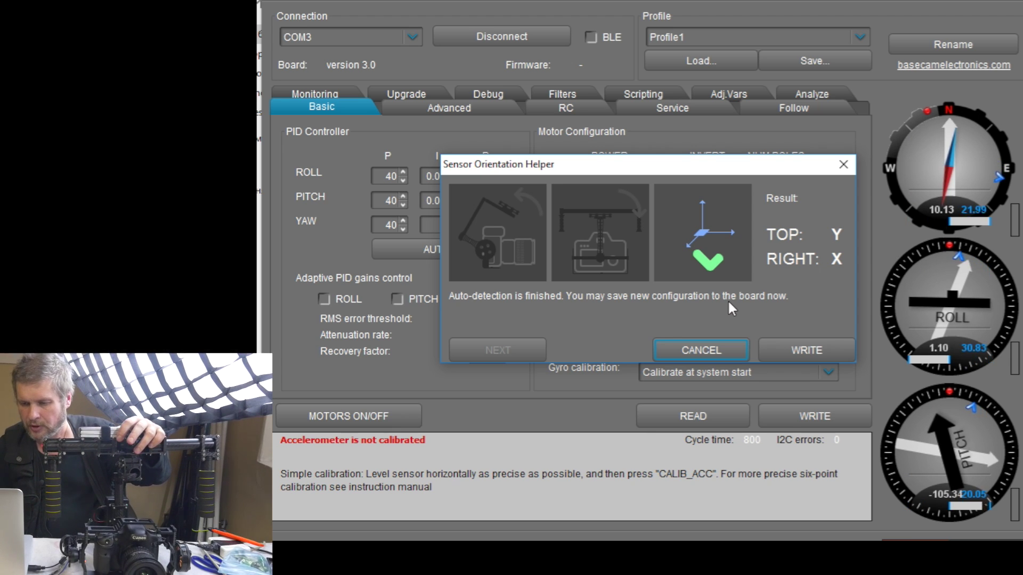
click(800, 349)
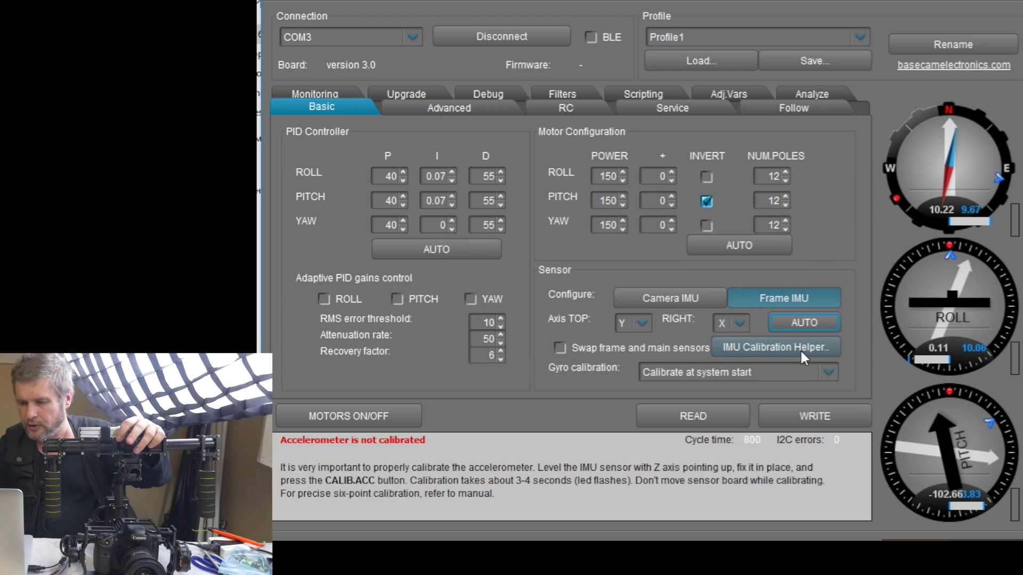
Write the current profile to the board, dismiss the write error and write the profile once more.
click(820, 416)
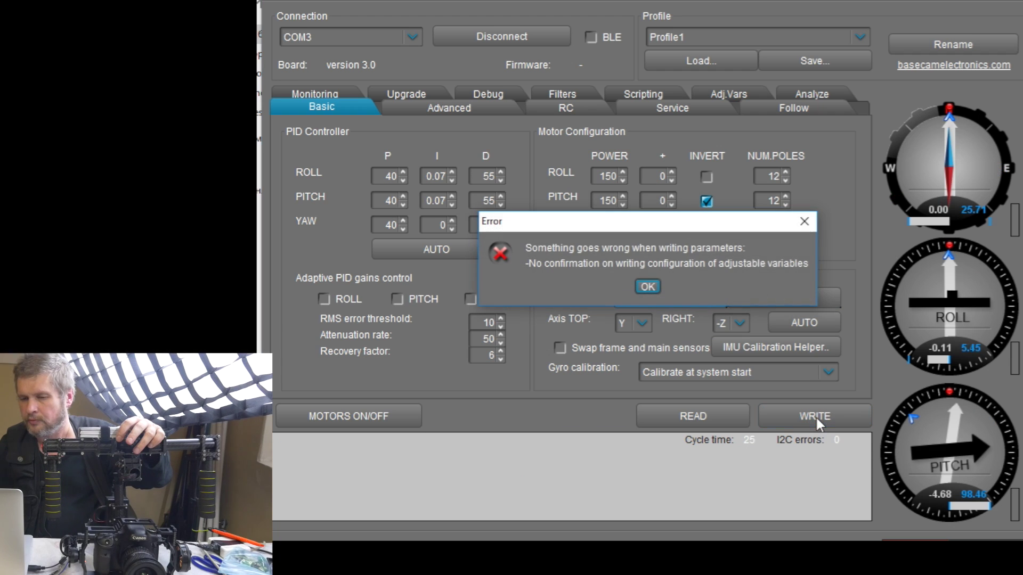
click(644, 287)
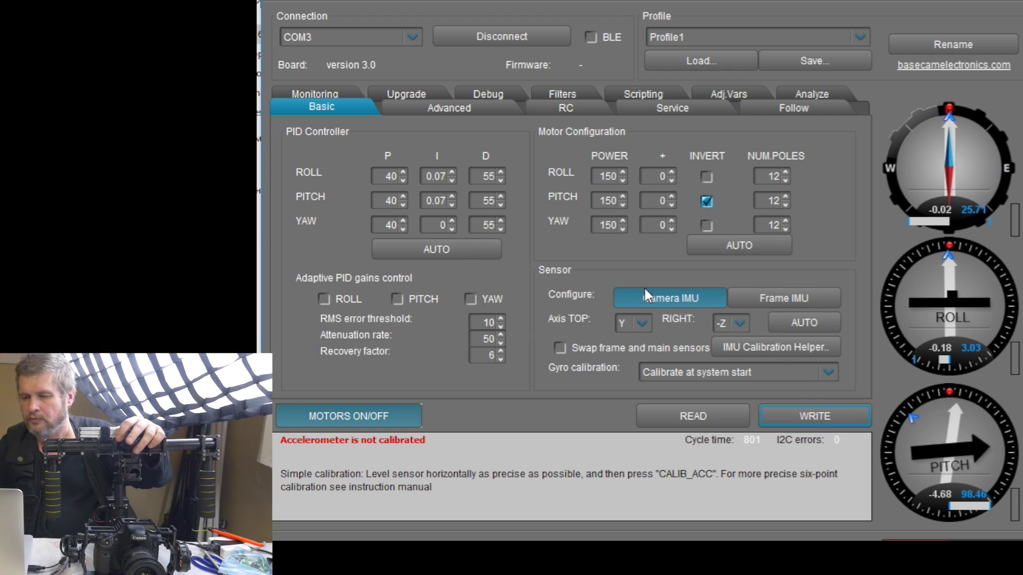
click(816, 427)
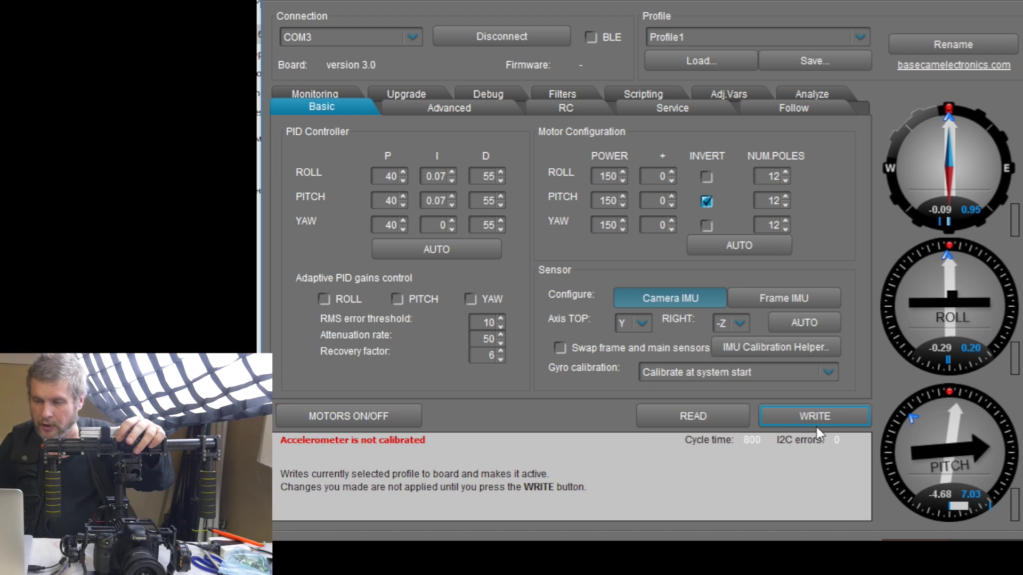
Reset the Frame IMU's accelerometer calibration and recalibrate it in the +Z position with the calibration helper.
click(781, 299)
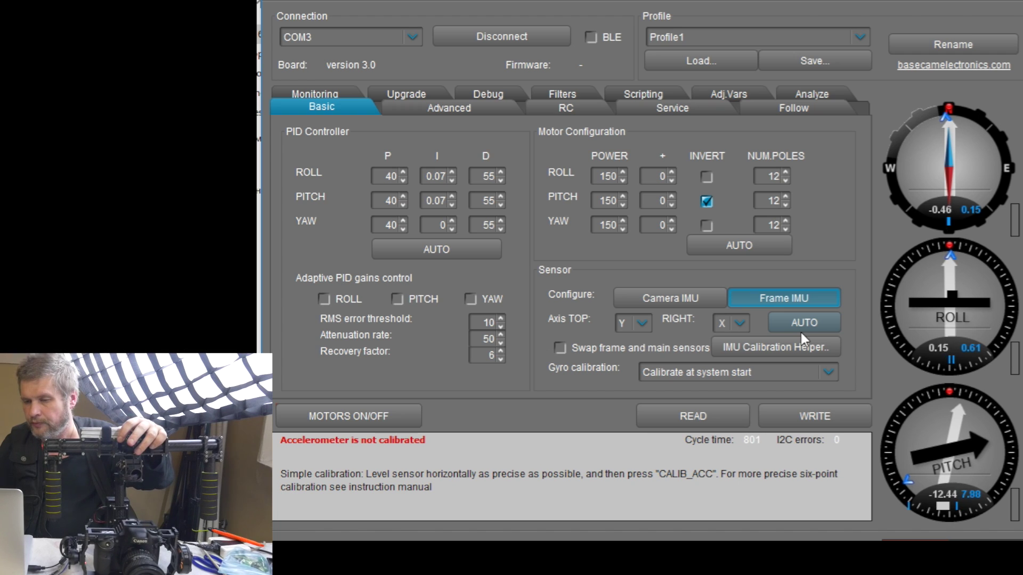
click(797, 347)
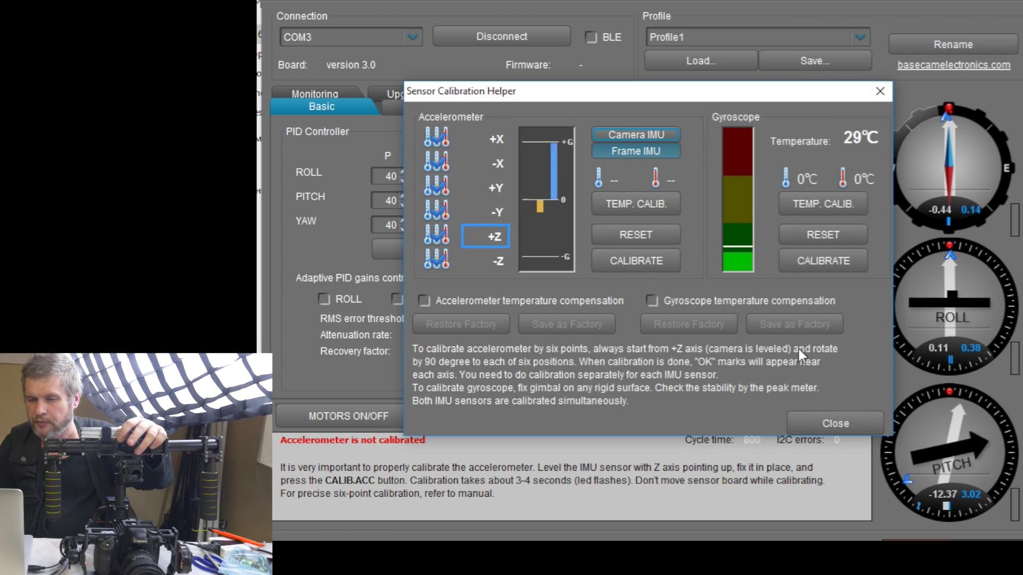
click(643, 227)
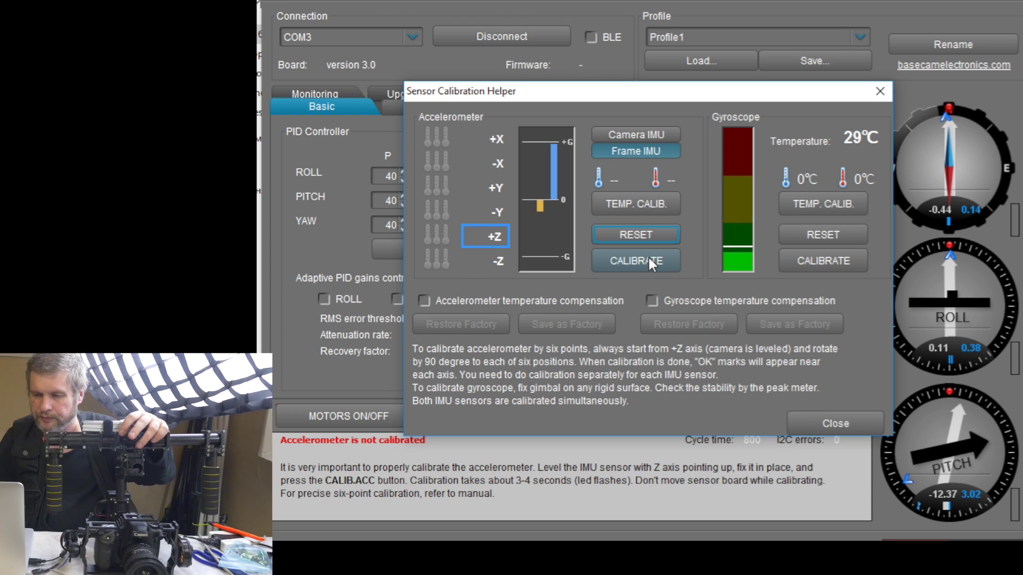
click(648, 255)
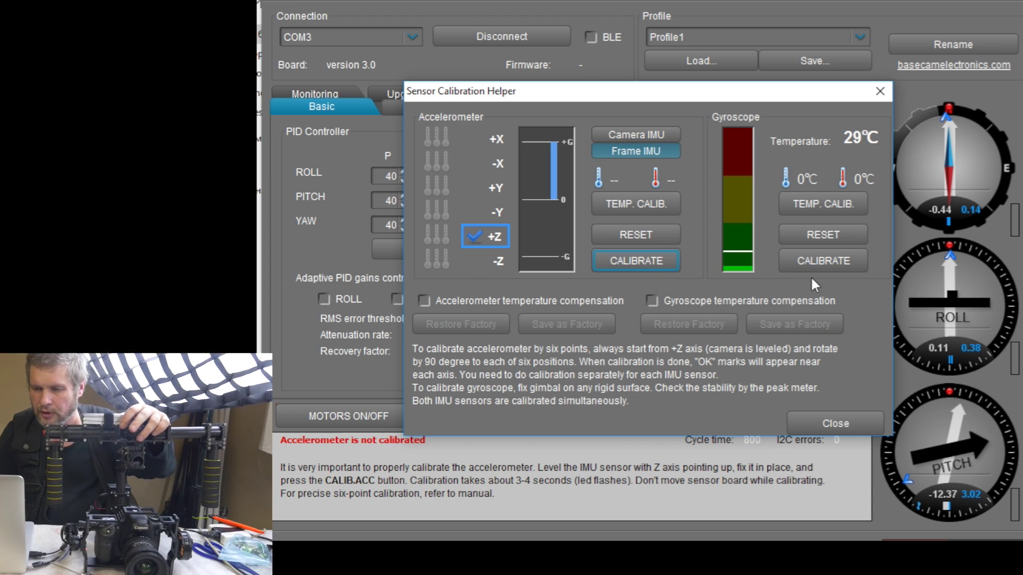
Calibrate the gyroscope with the calibration helper, close the helper and switch the motors on.
click(823, 257)
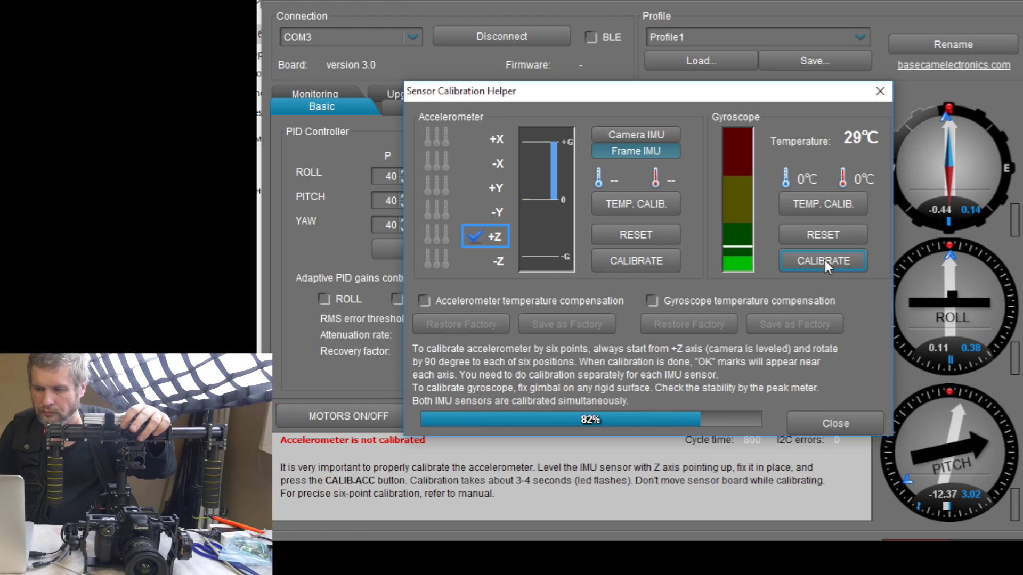
click(836, 423)
click(825, 421)
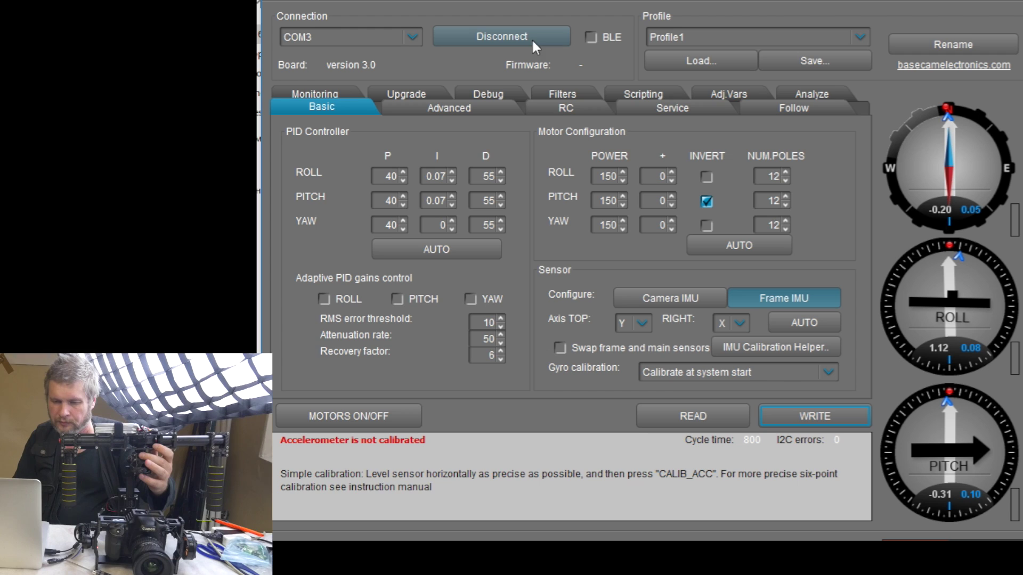
click(371, 419)
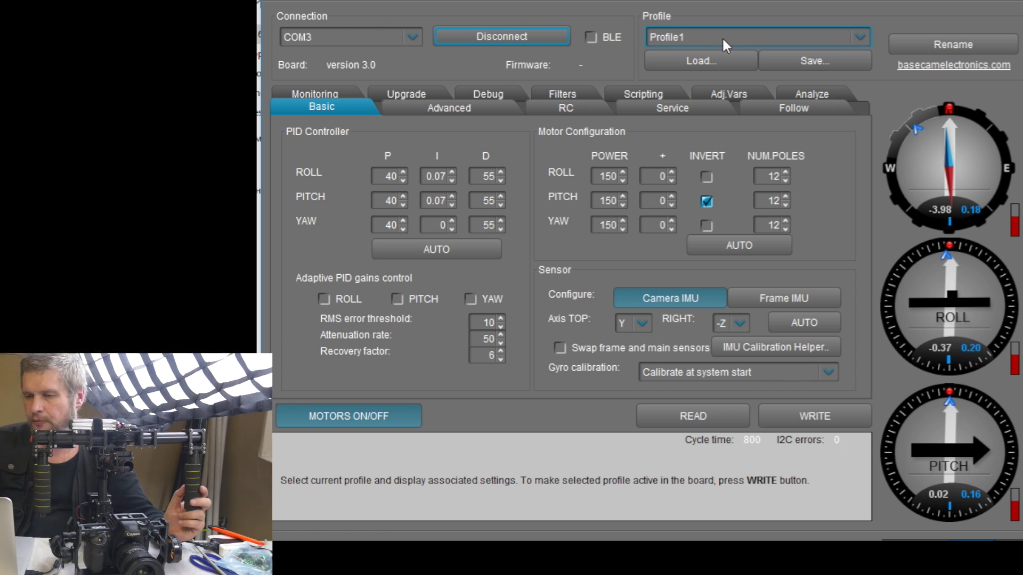
Set the follow mode to Follow PITCH,ROLL with a Follow ROLL start of 90 degrees and mix of 0 degrees.
click(774, 104)
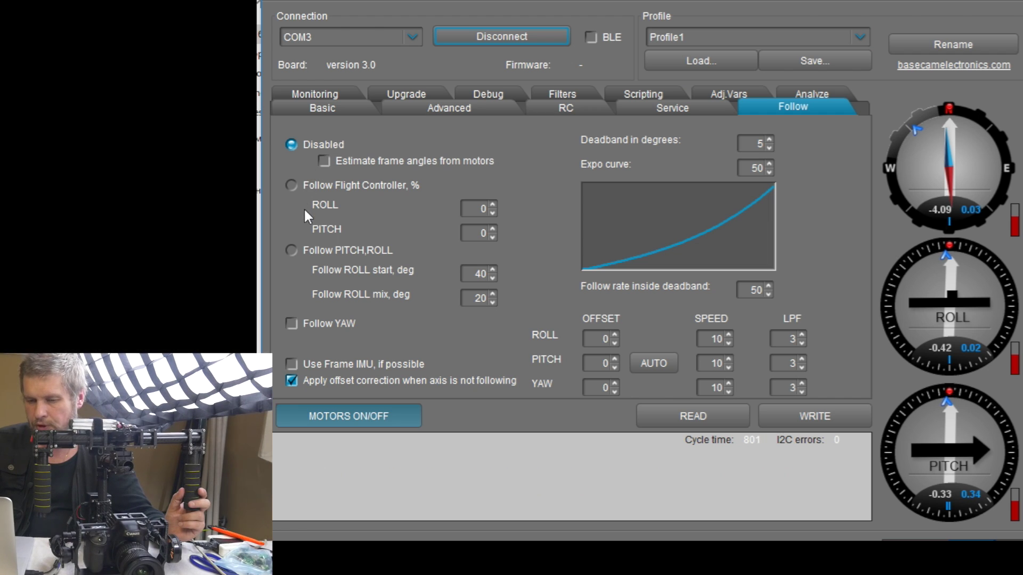
click(292, 250)
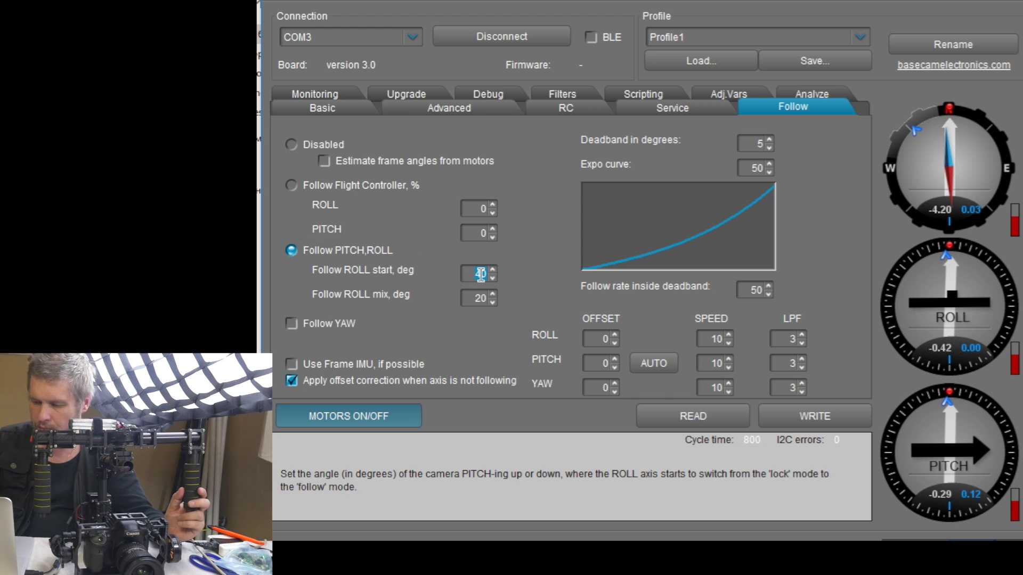
key(BackSpace)
double_click(481, 298)
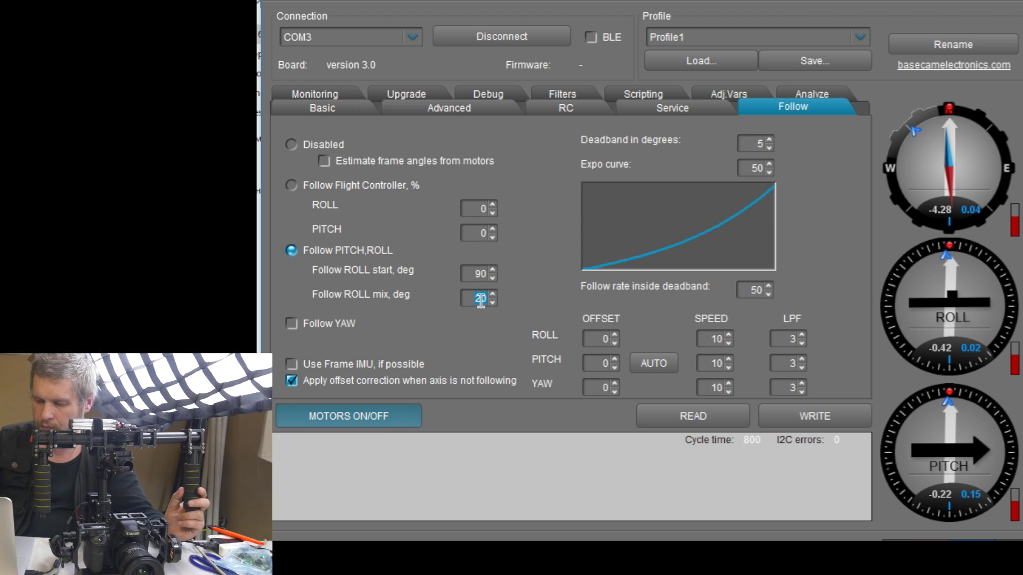
text(0)
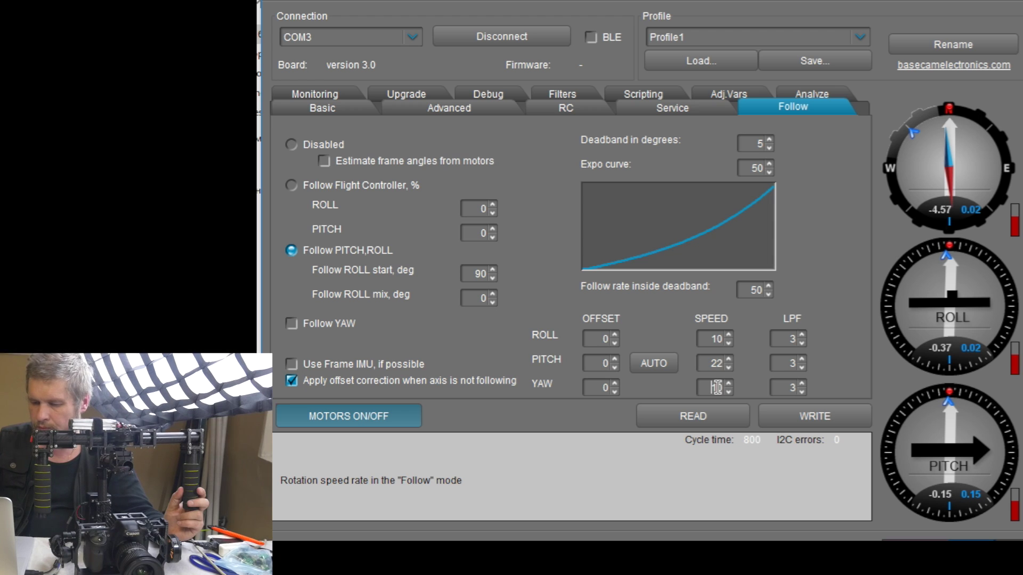
Set the follow speed to 22 for PITCH and YAW with LPF 2 and 4 respectively, enable Follow YAW and write the profile.
text(20)
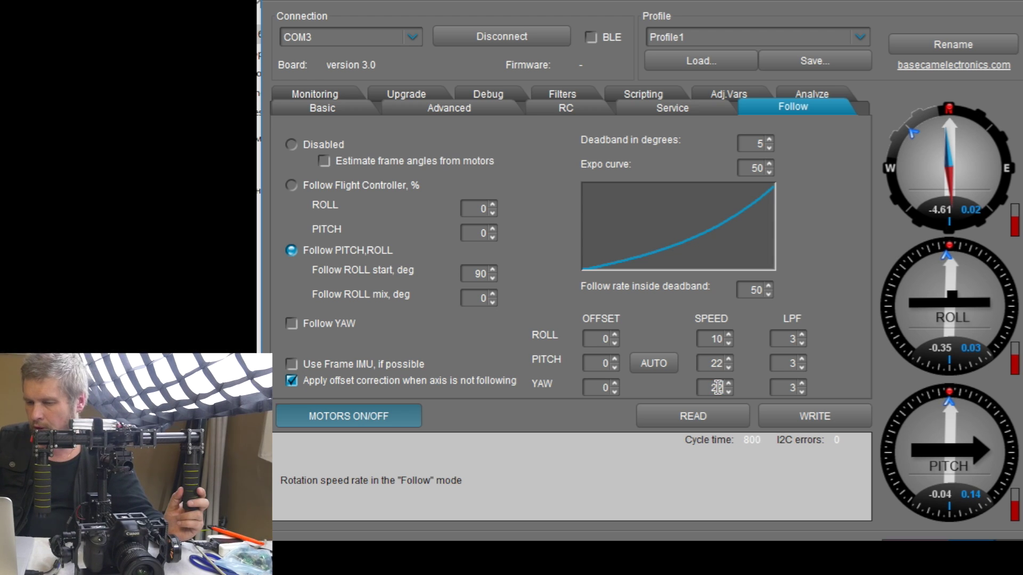
click(802, 383)
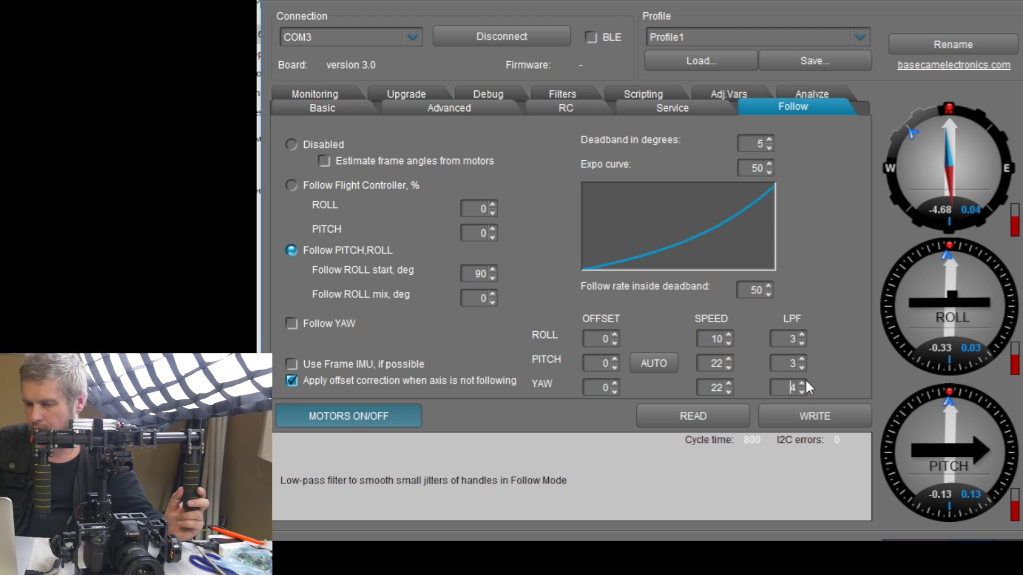
click(819, 425)
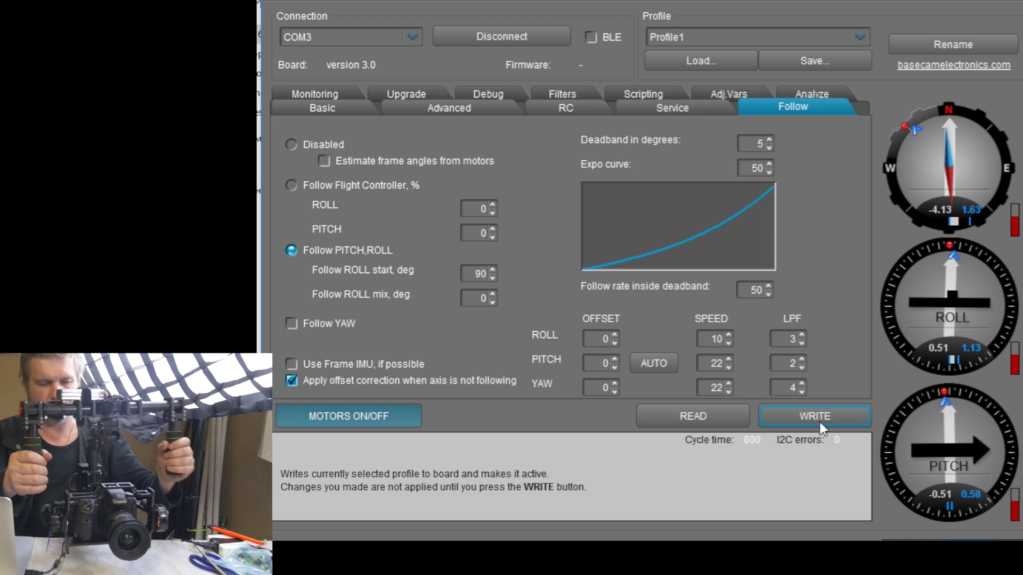
click(819, 428)
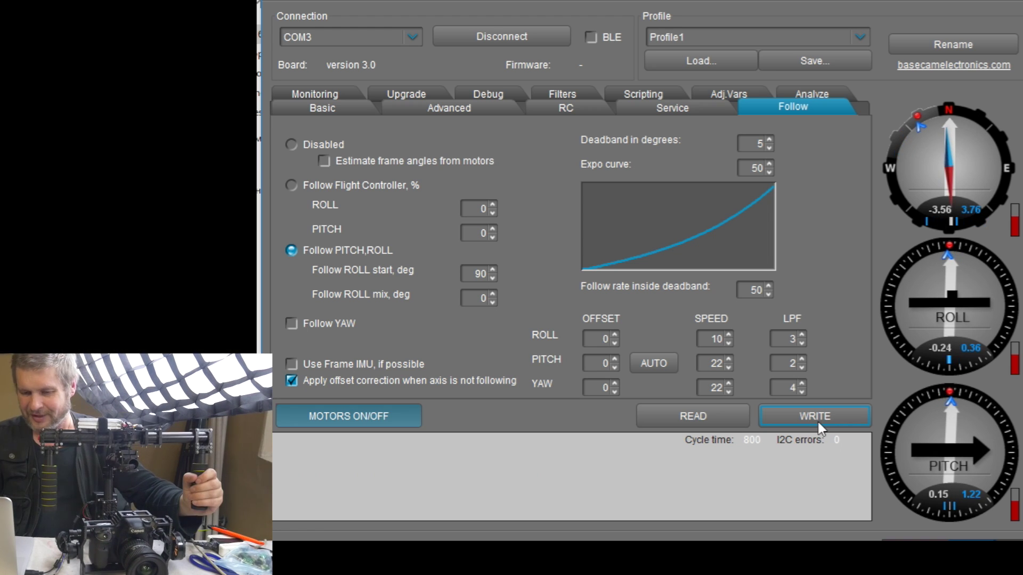
click(293, 323)
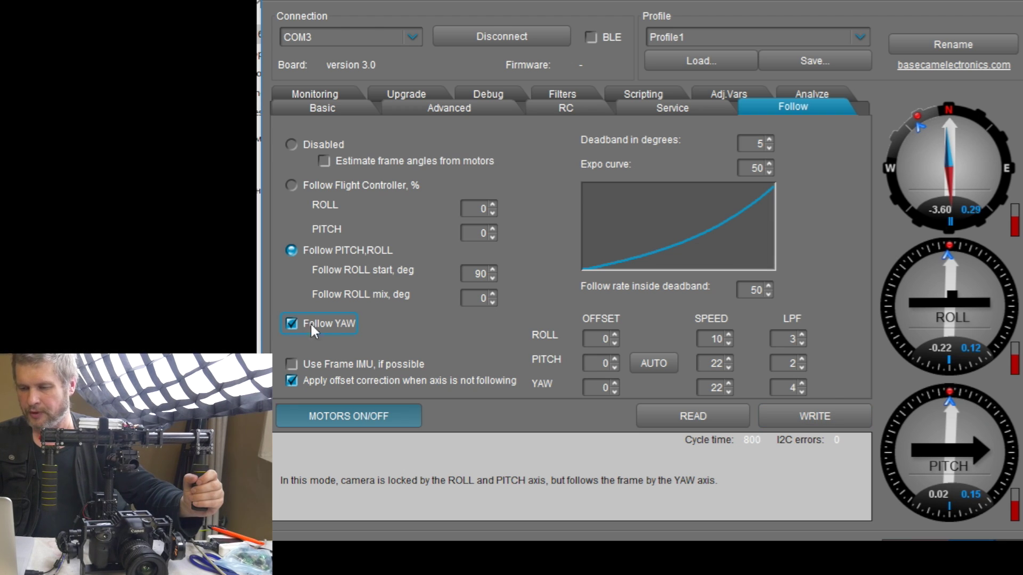
click(820, 427)
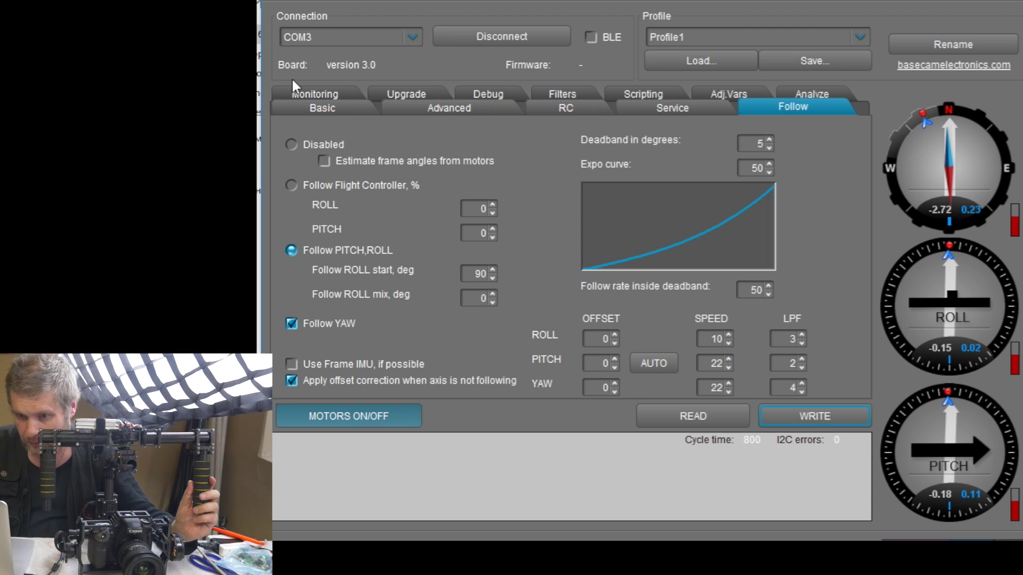
Set the ROLL PID gains to P 77 and D 99 and write the profile to the board.
click(323, 110)
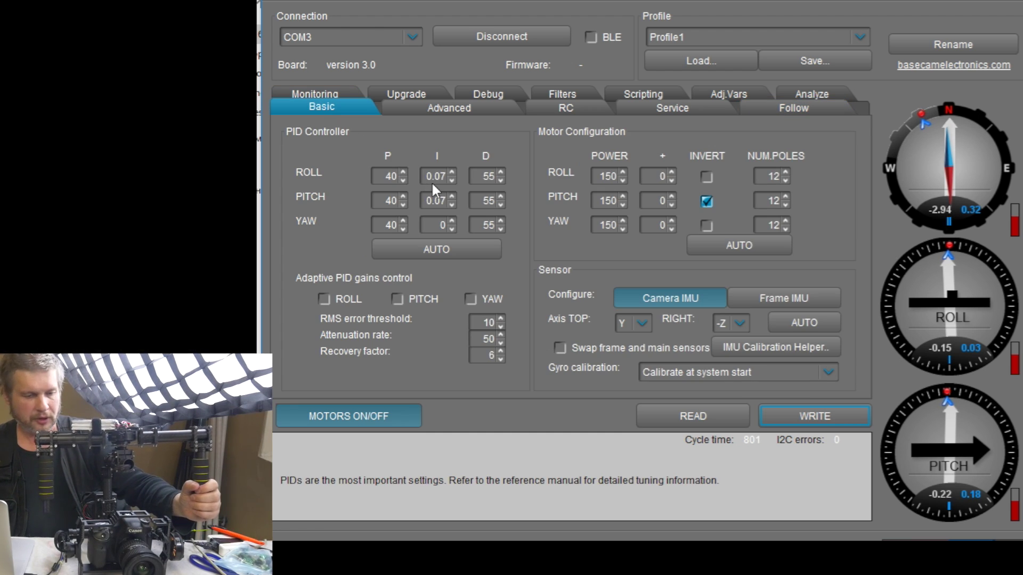
double_click(390, 178)
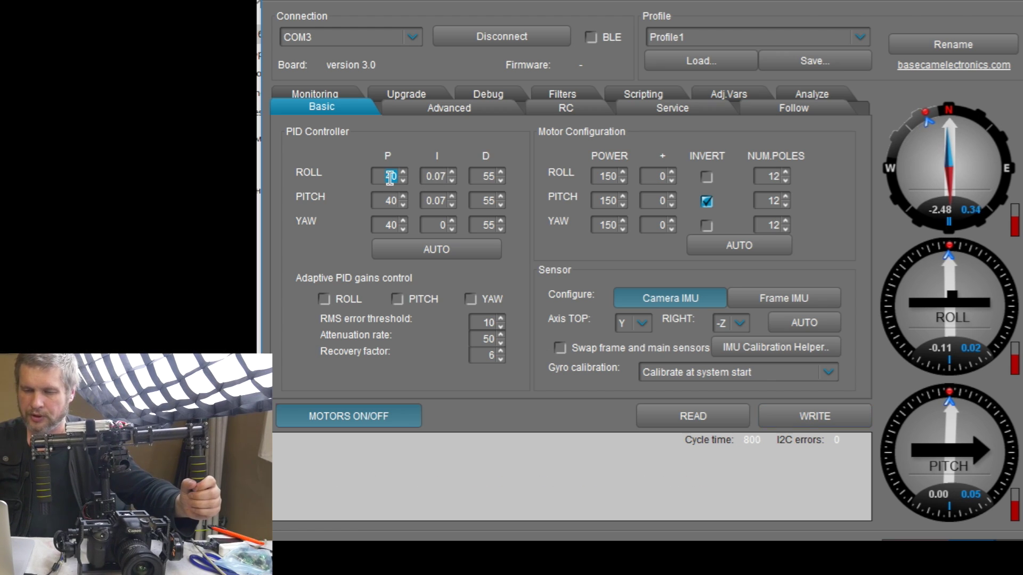
text(77)
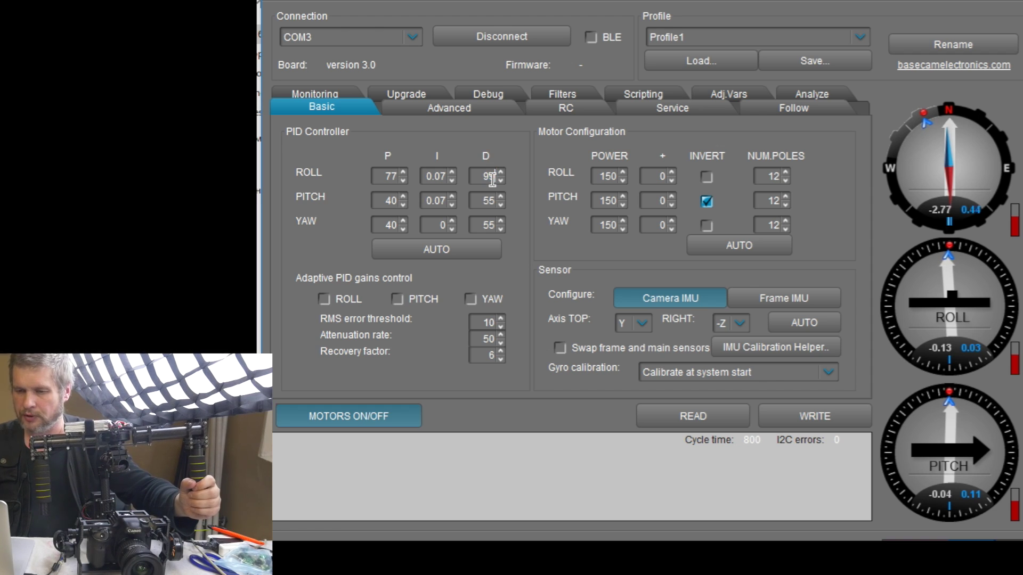
click(810, 413)
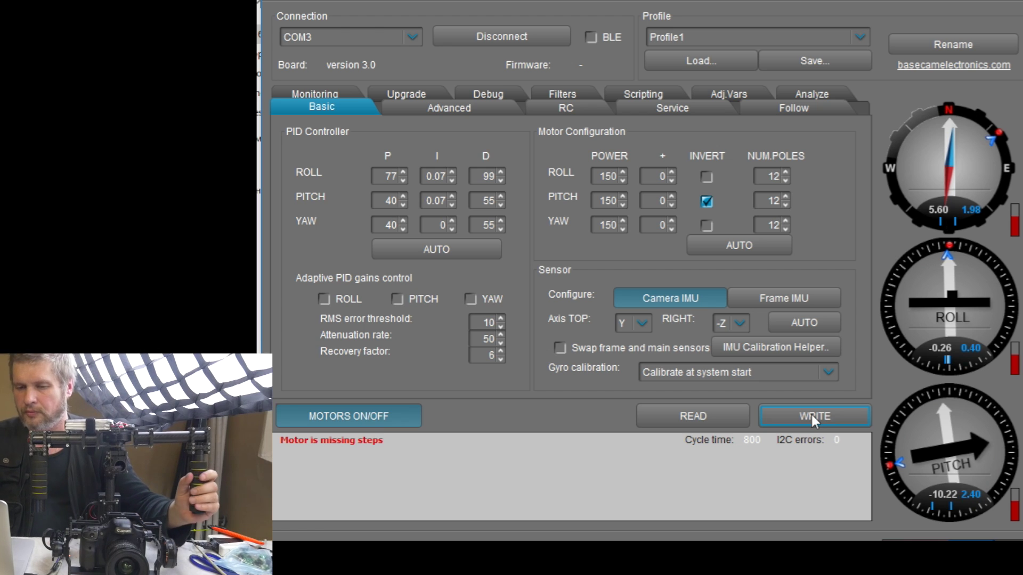
Raise the YAW PID gains in stages to P 133 and D 166, writing the profile after each change.
double_click(391, 201)
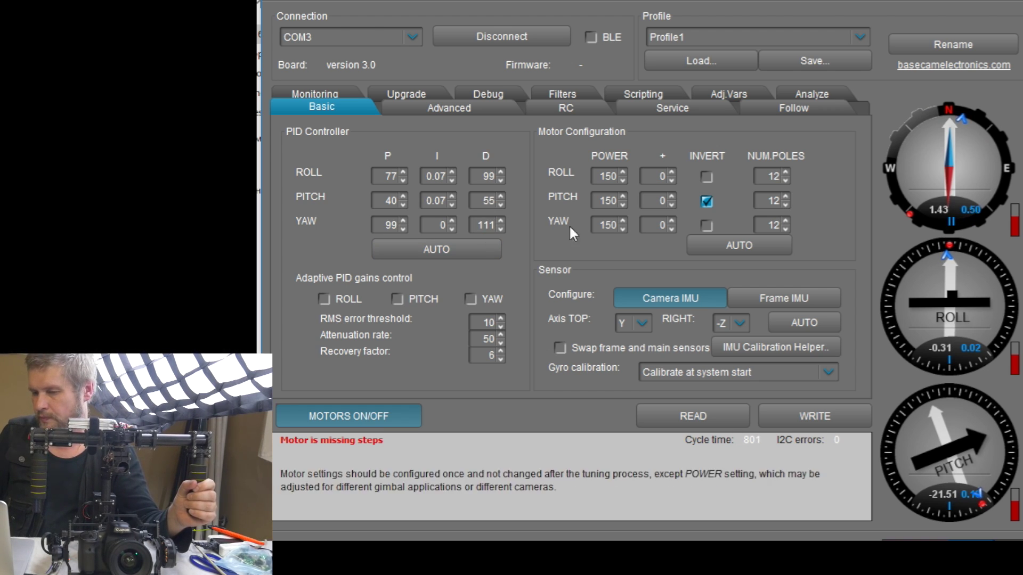
click(822, 414)
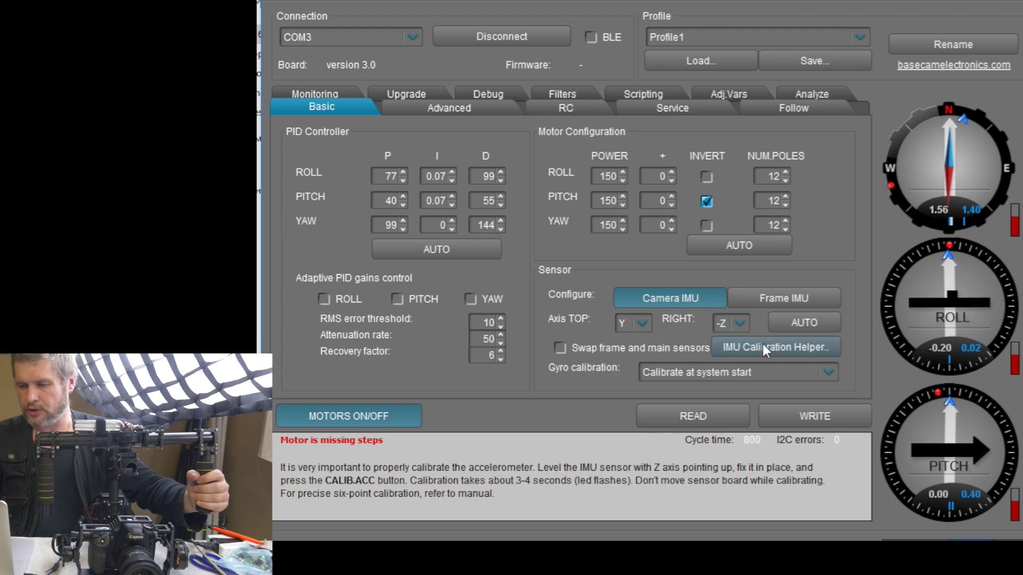
click(819, 420)
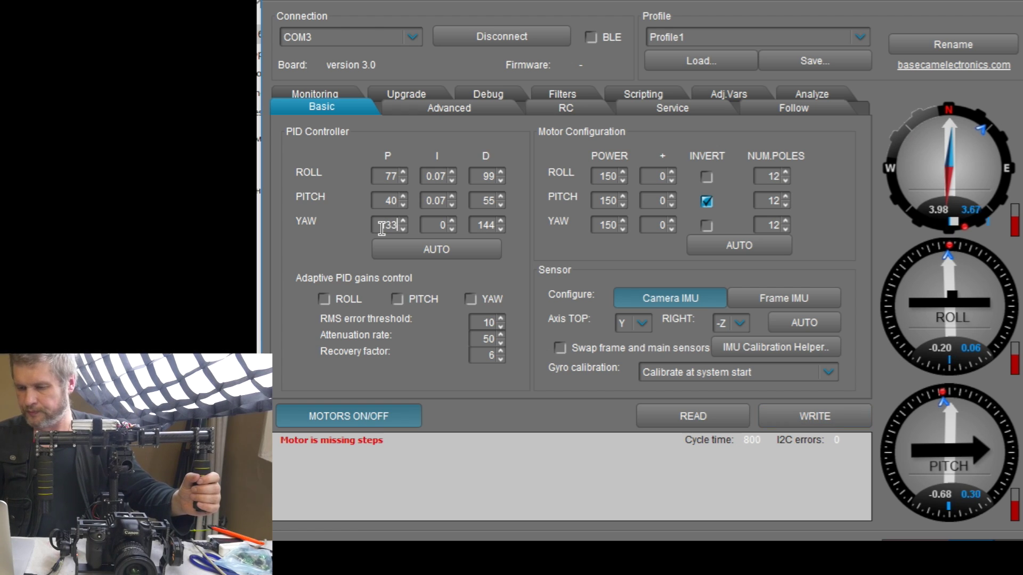
click(848, 417)
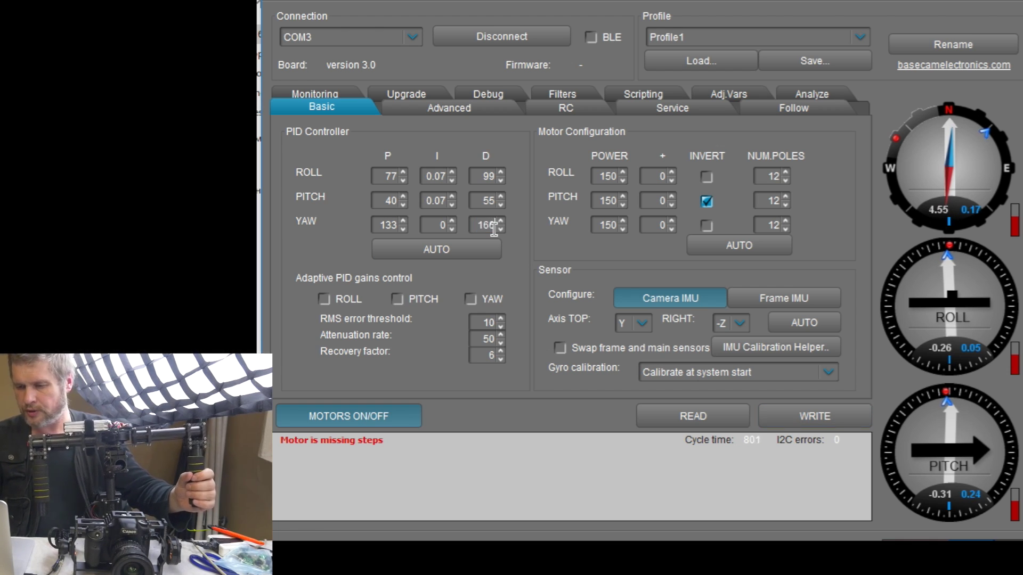
click(842, 403)
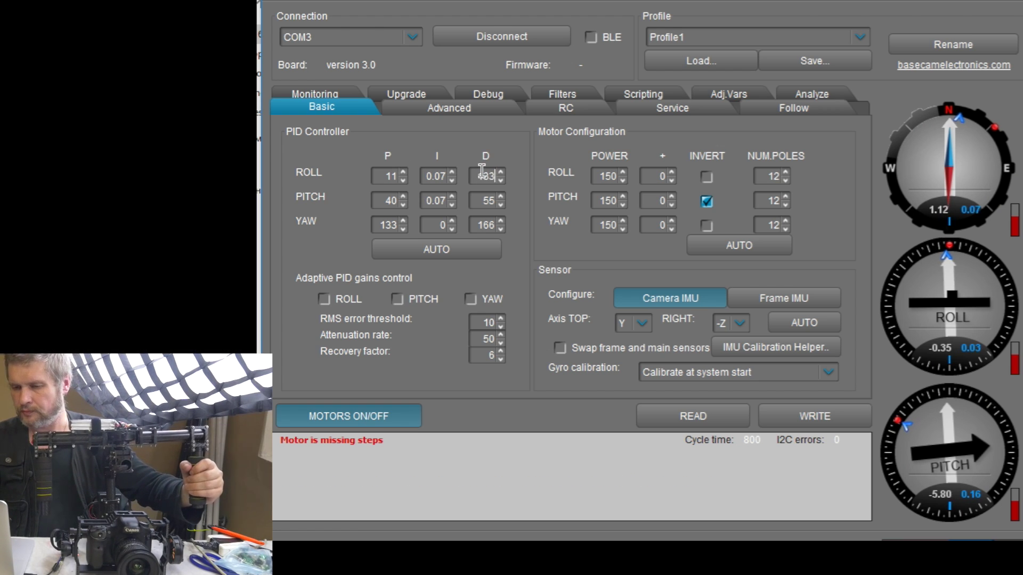
Set the ROLL gains to P 11 and D 133 and the PITCH D gain to 88, writing each change to the board.
click(830, 424)
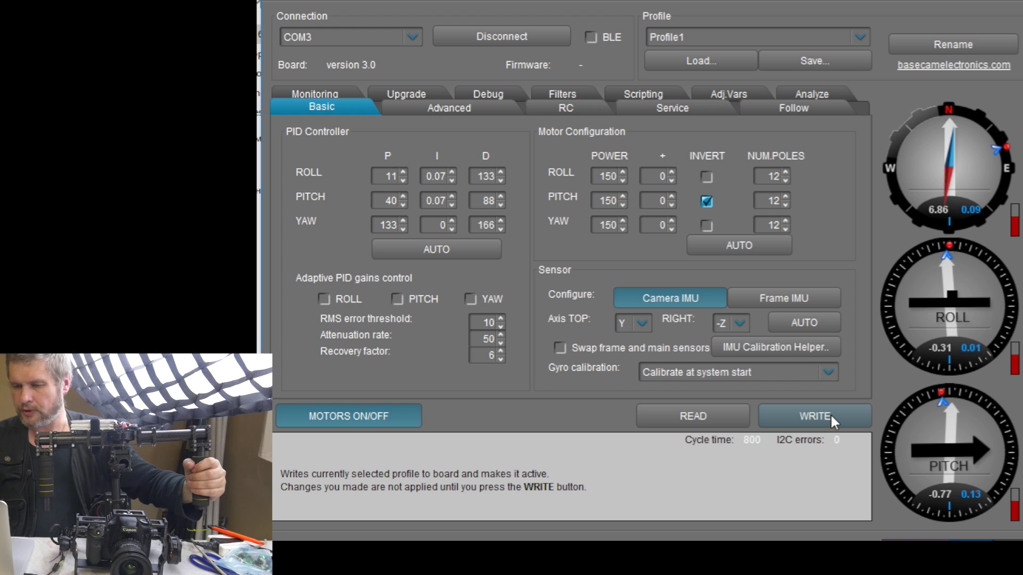
click(830, 414)
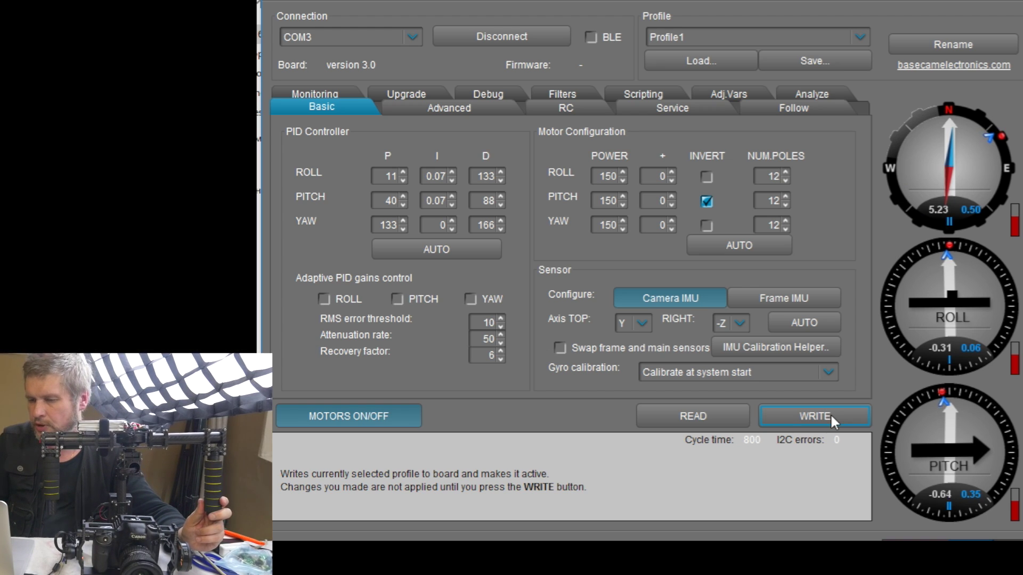
Map the RC inputs to ADC1 - analog for ROLL, ADC2 - analog for PITCH and no input for YAW.
click(571, 105)
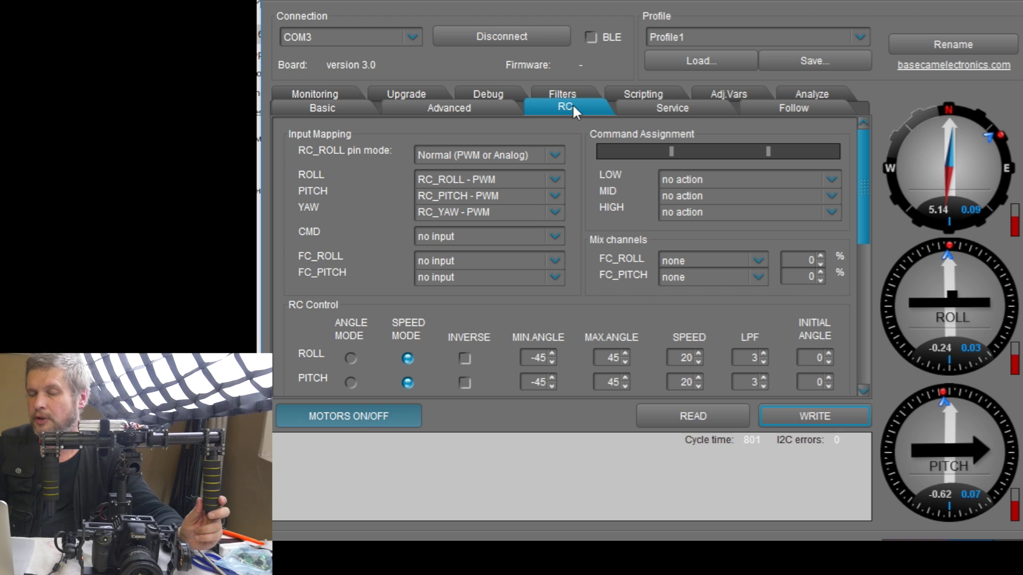
click(552, 176)
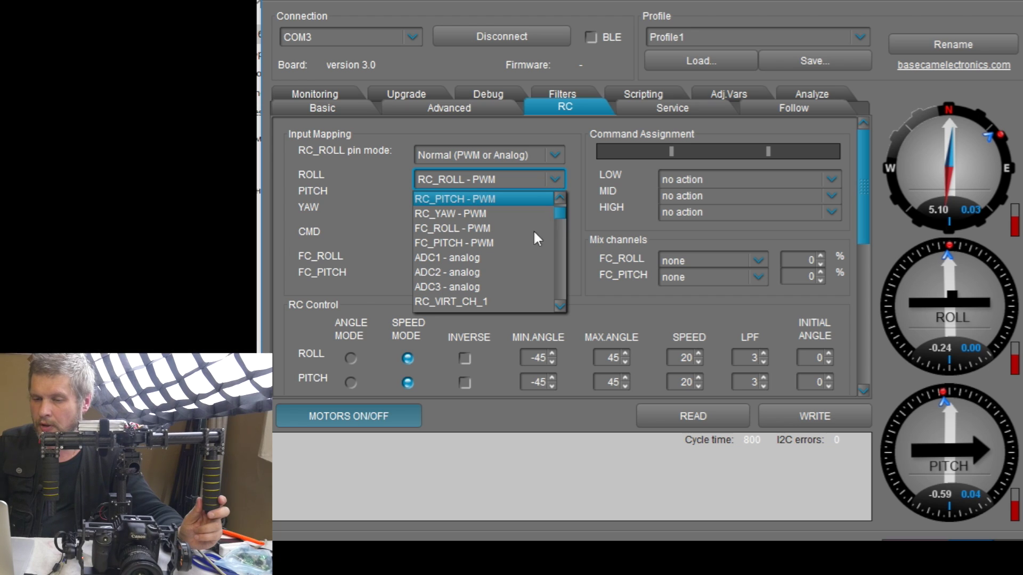
click(511, 255)
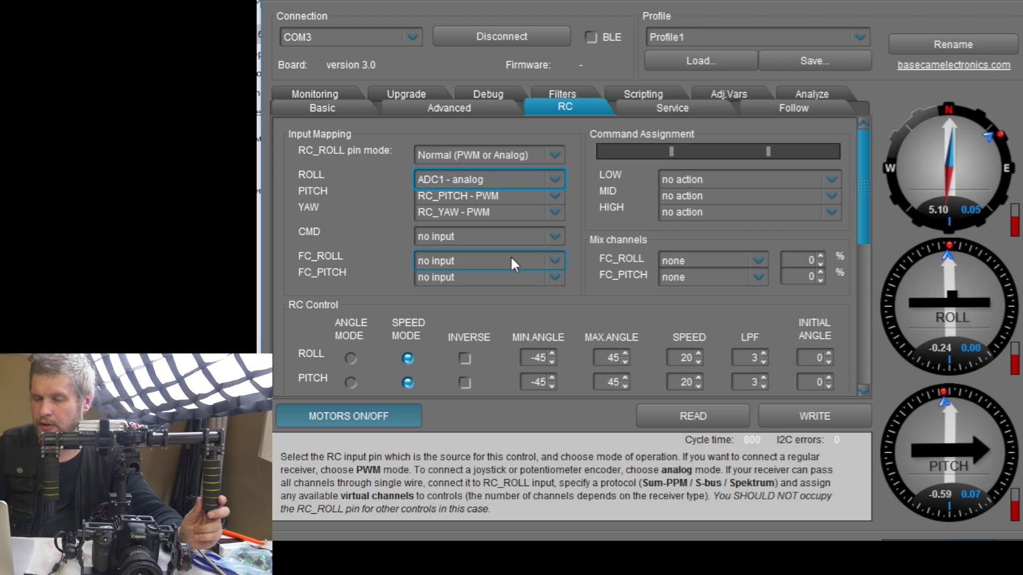
click(558, 197)
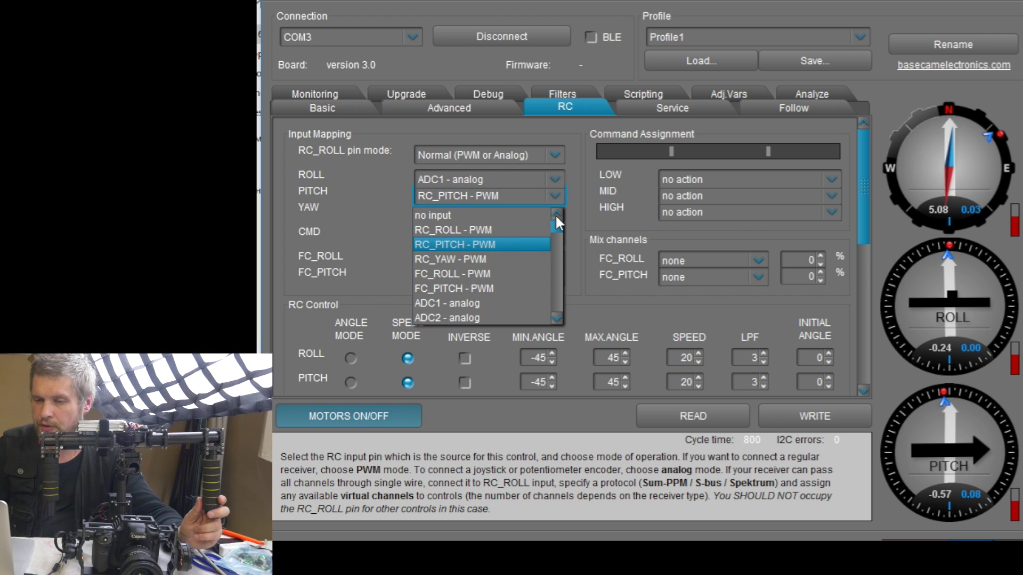
click(511, 315)
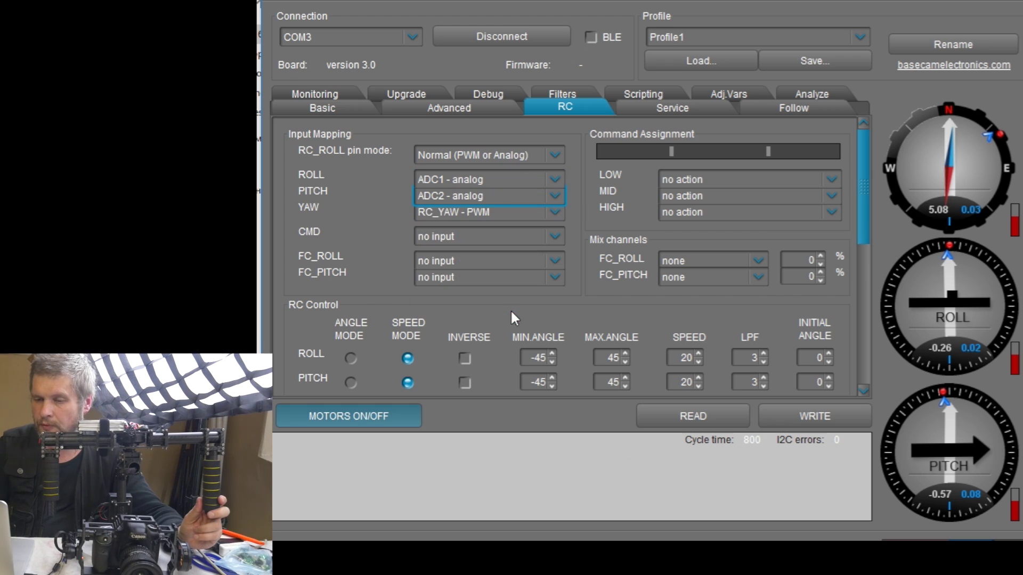
click(562, 213)
drag(559, 245, 560, 234)
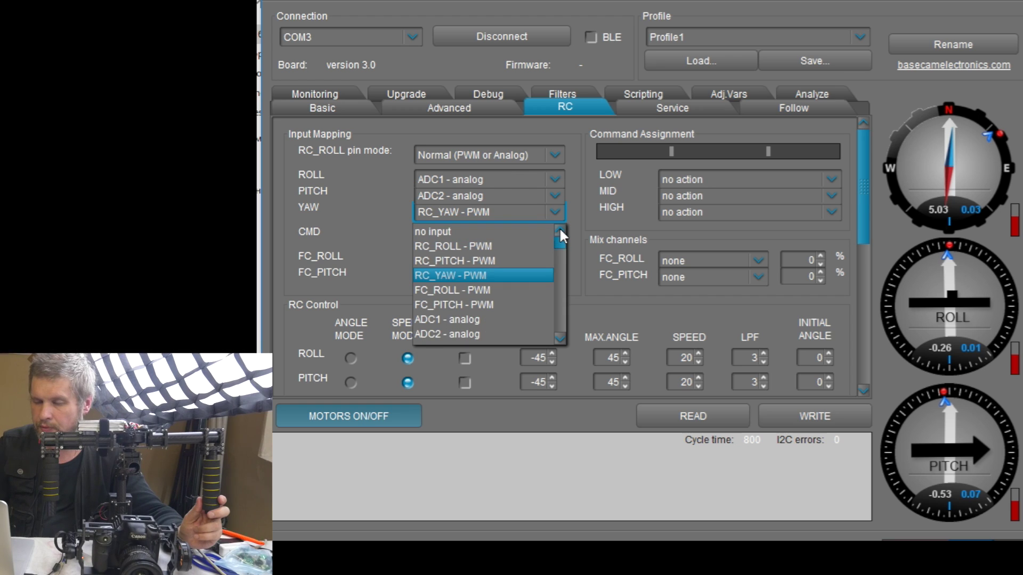
click(516, 230)
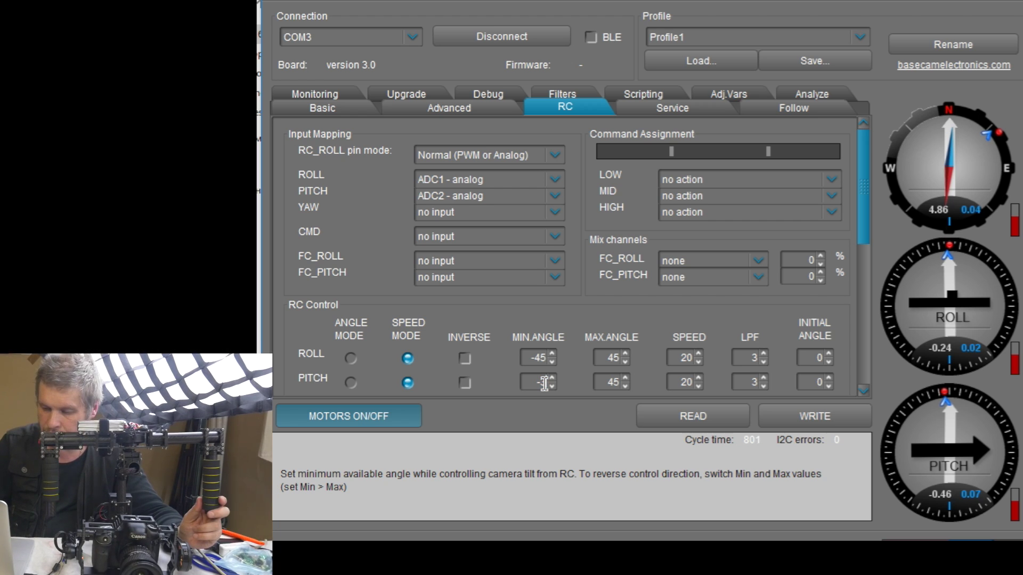
Set the PITCH RC angle range to -360 through 360 and the RC speed to 15 for ROLL and PITCH.
text(35)
text(0)
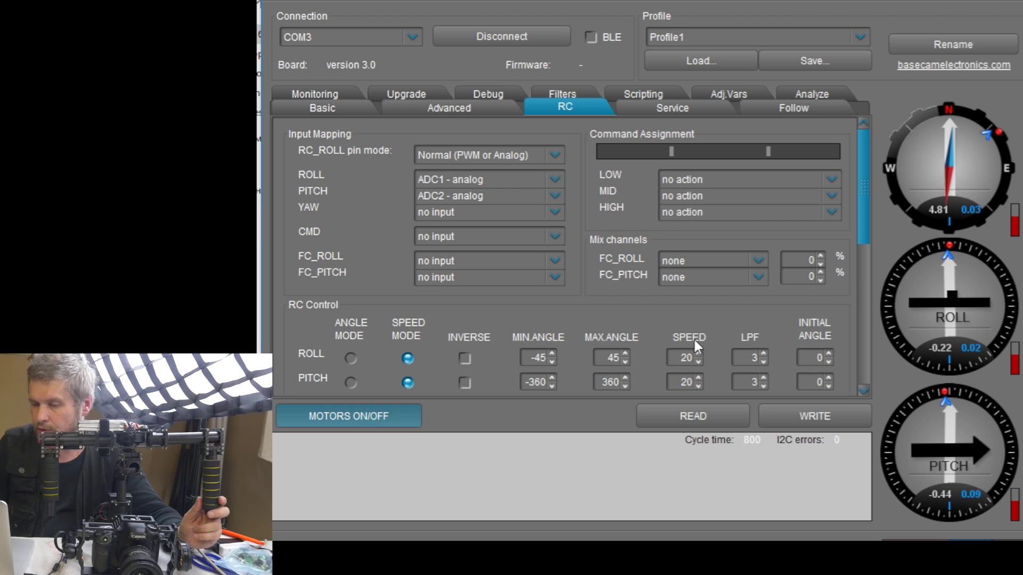
double_click(689, 356)
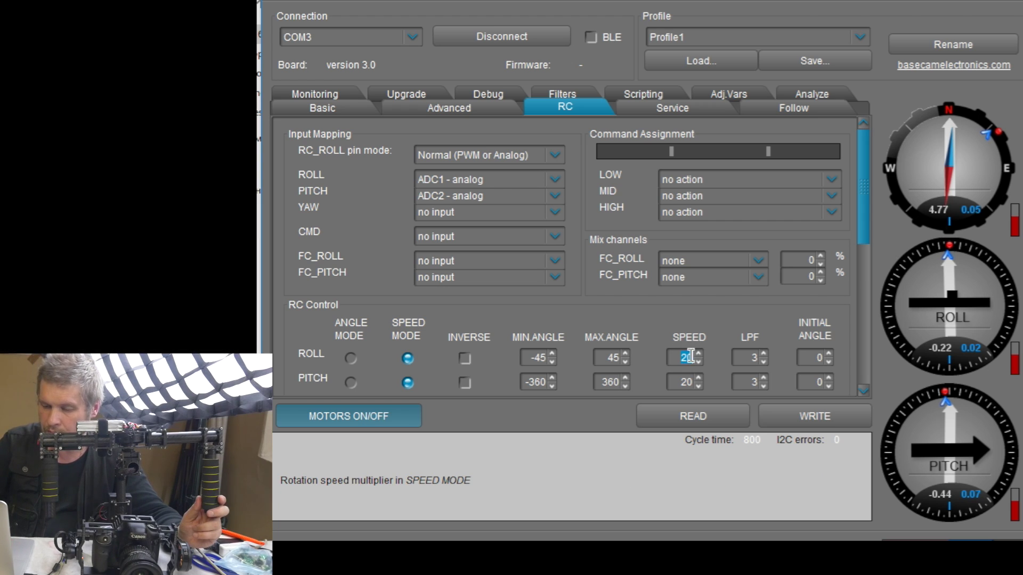
text(15)
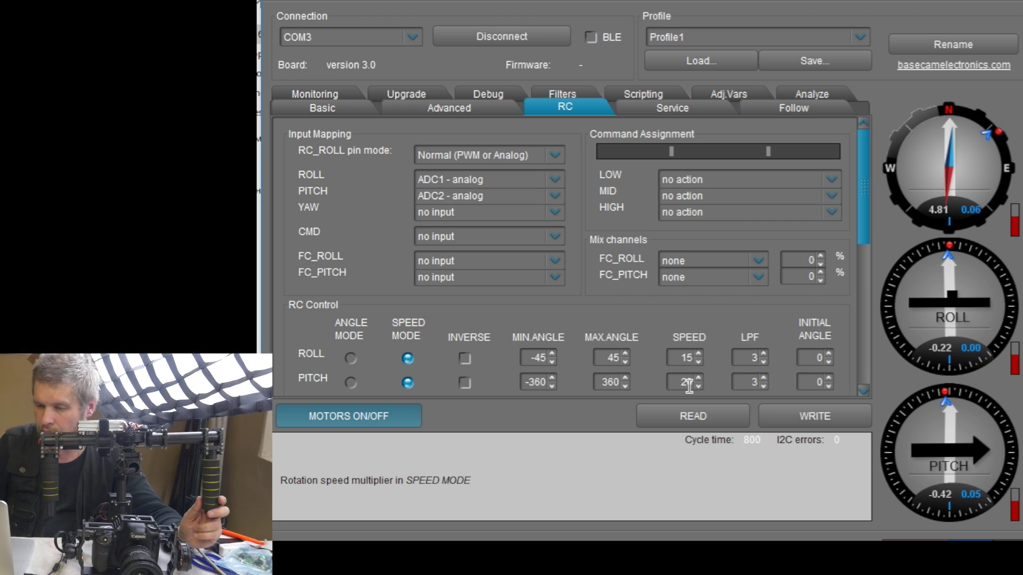
double_click(686, 383)
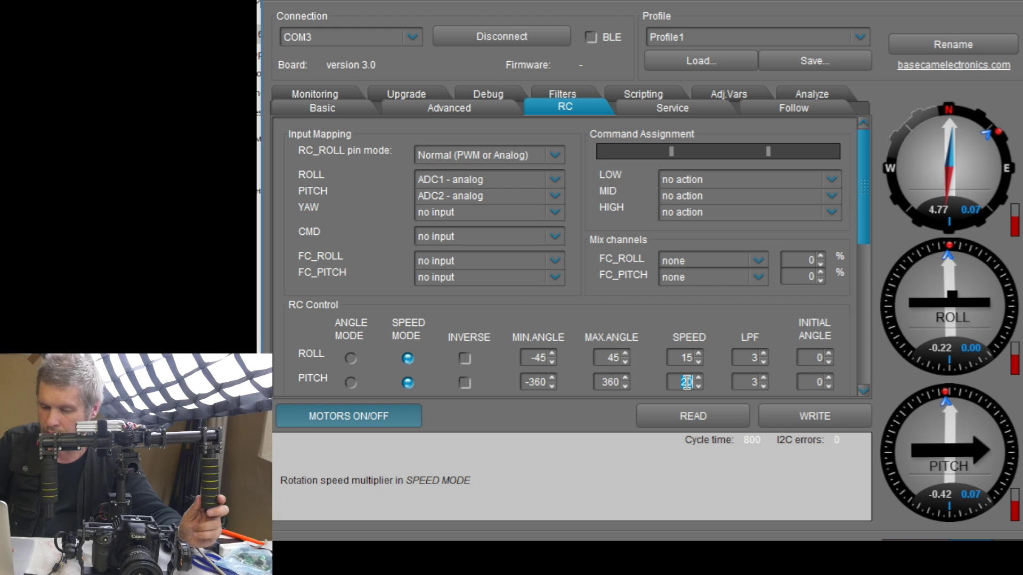
text(15)
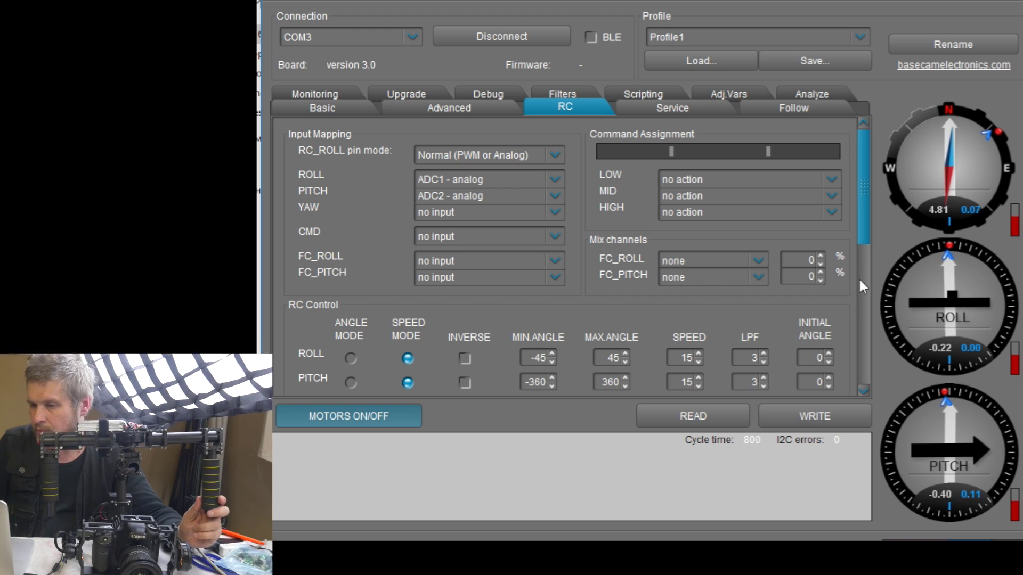
Set the YAW RC speed to 15 and the RC LPF to 4 on all three axes, and write the profile to the board.
drag(864, 213, 865, 253)
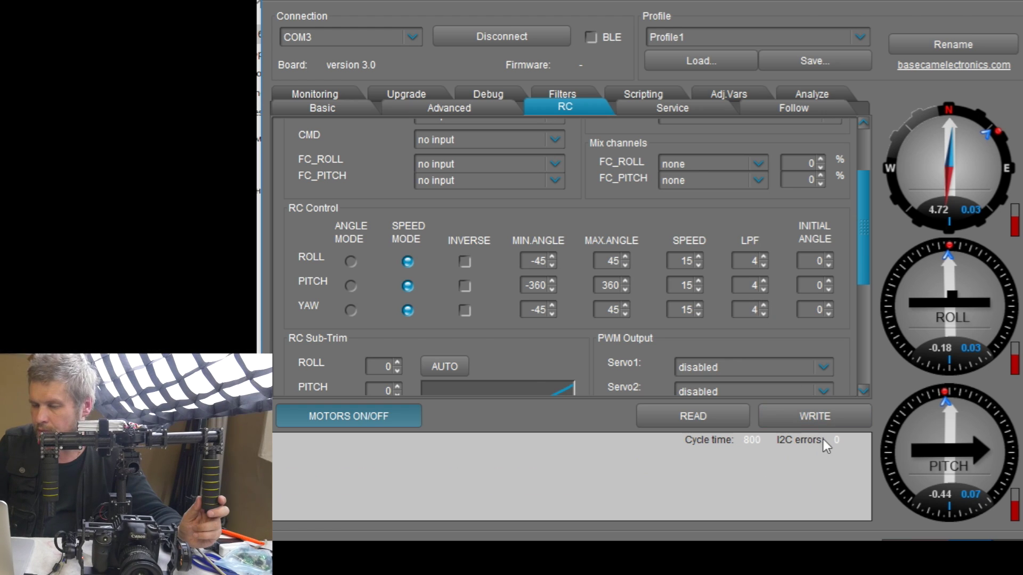
click(822, 417)
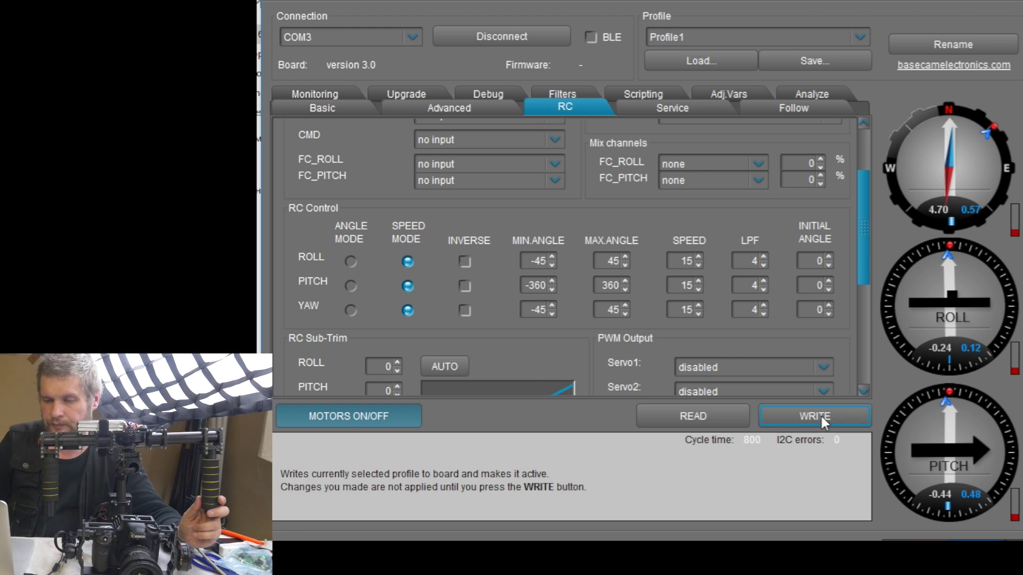
drag(862, 248, 885, 231)
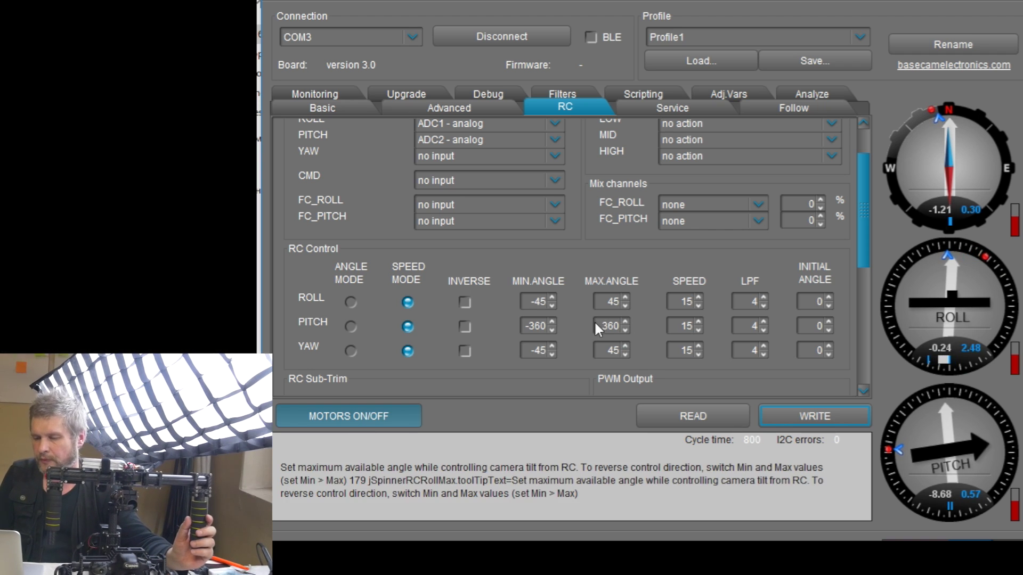
Save the current profile to Profile1.profile in the profiles folder, replacing the existing file's content.
click(809, 61)
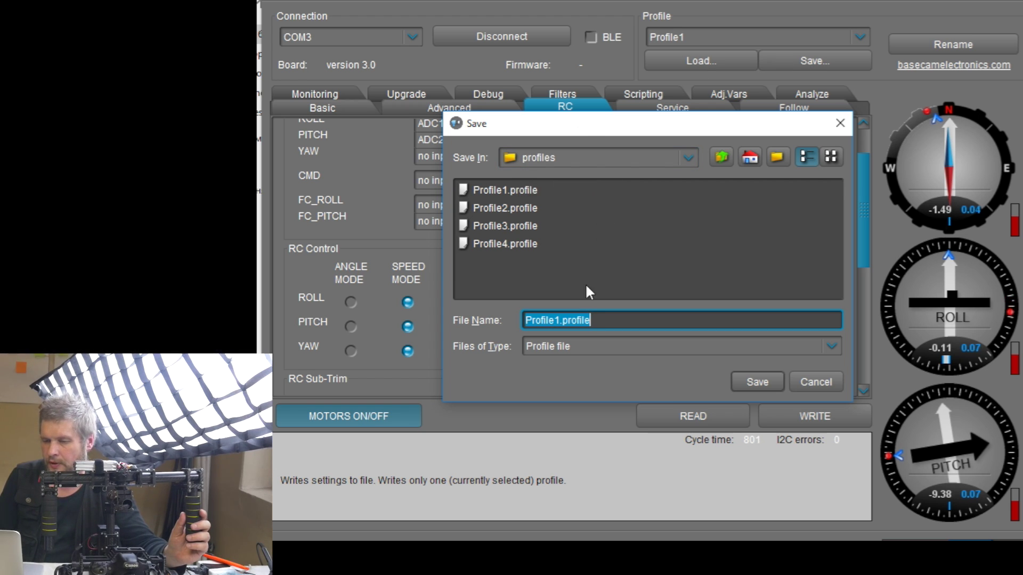
click(688, 157)
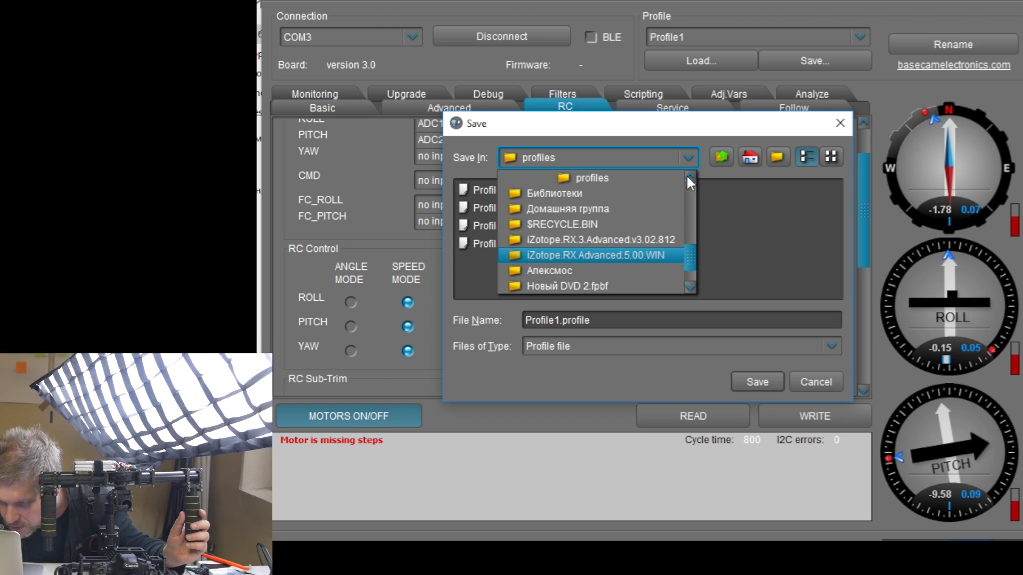
click(643, 152)
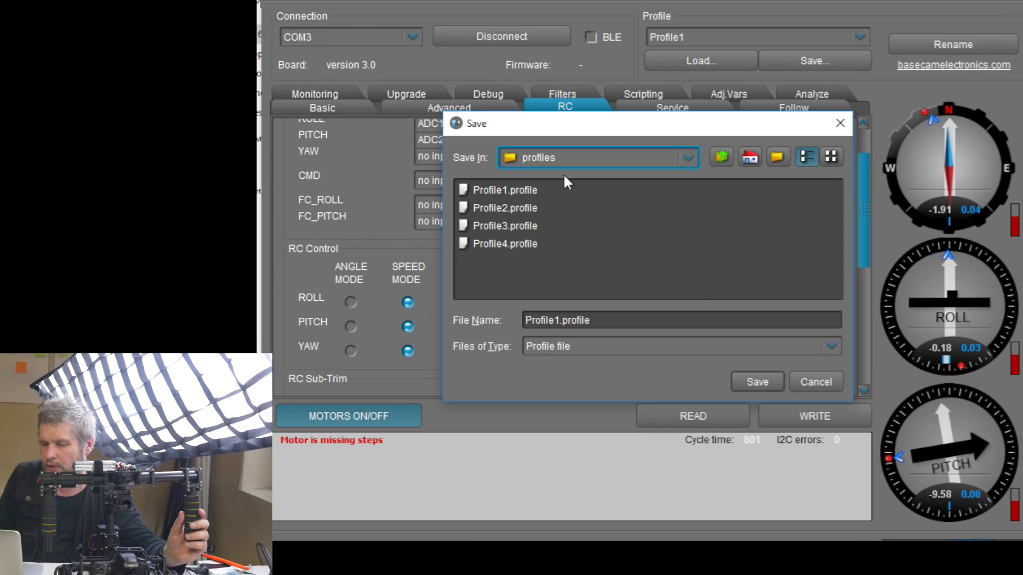
click(509, 191)
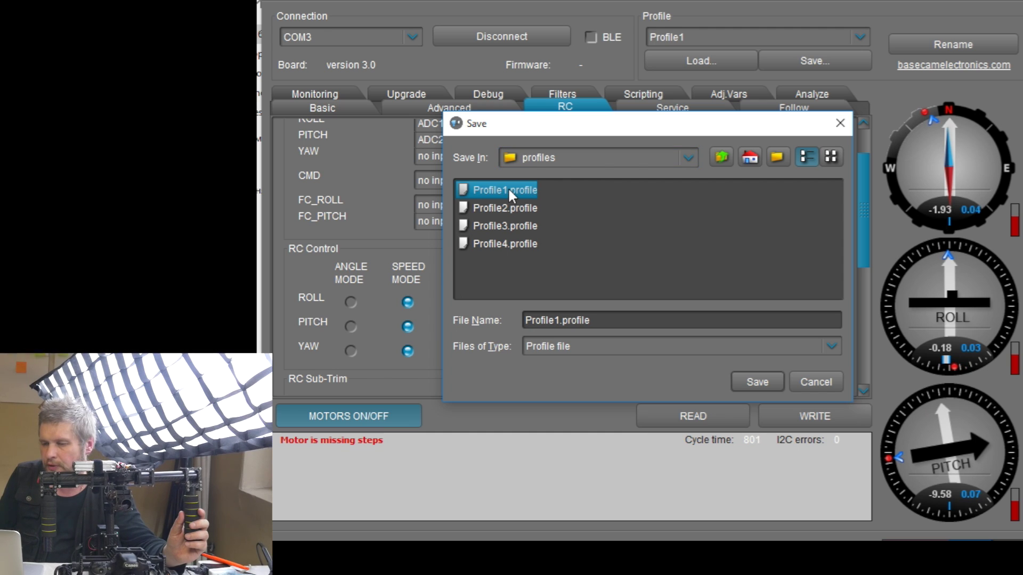
click(755, 379)
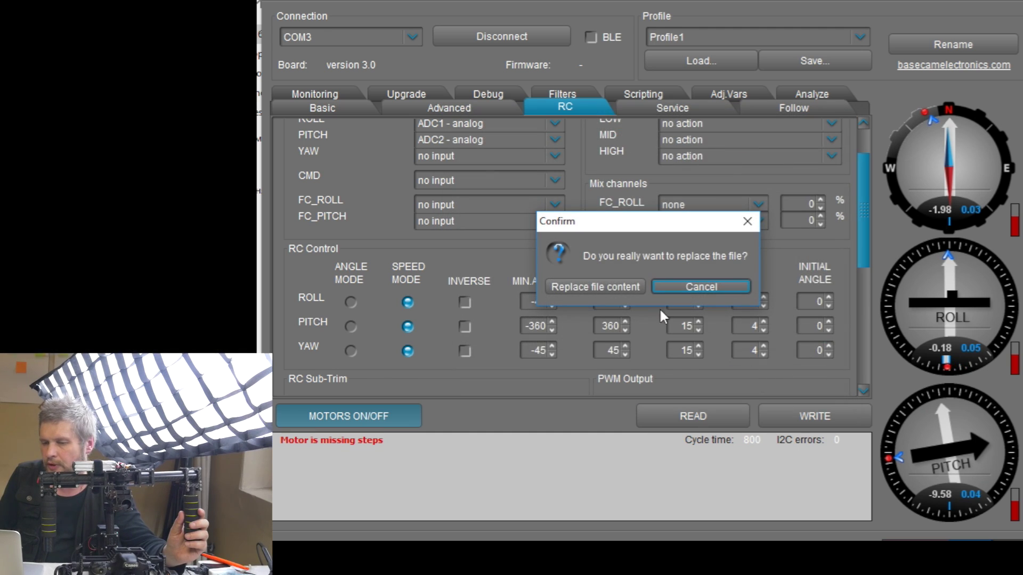
click(590, 286)
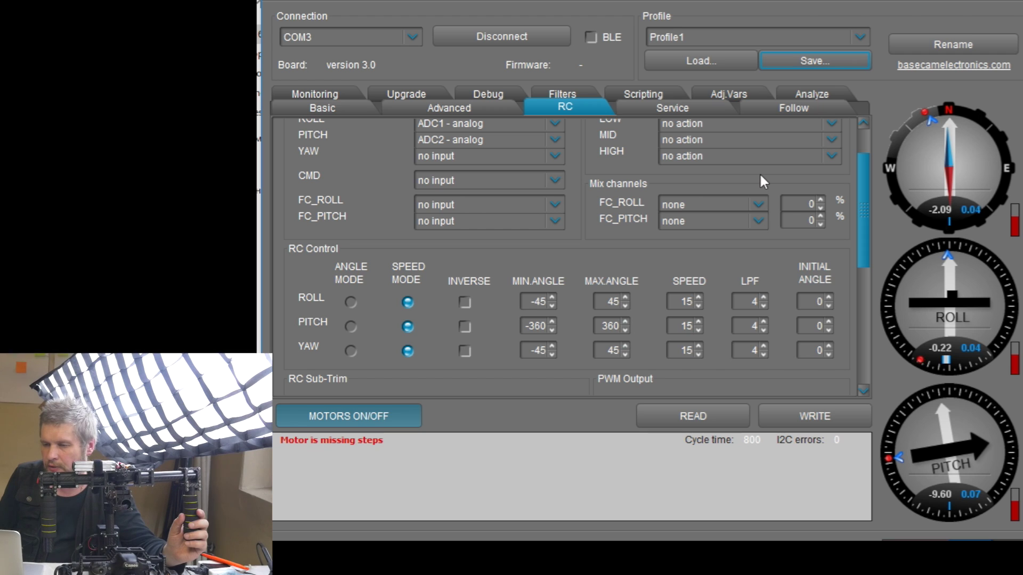
Switch to Profile2 and load the saved profile settings into it.
drag(859, 165, 855, 141)
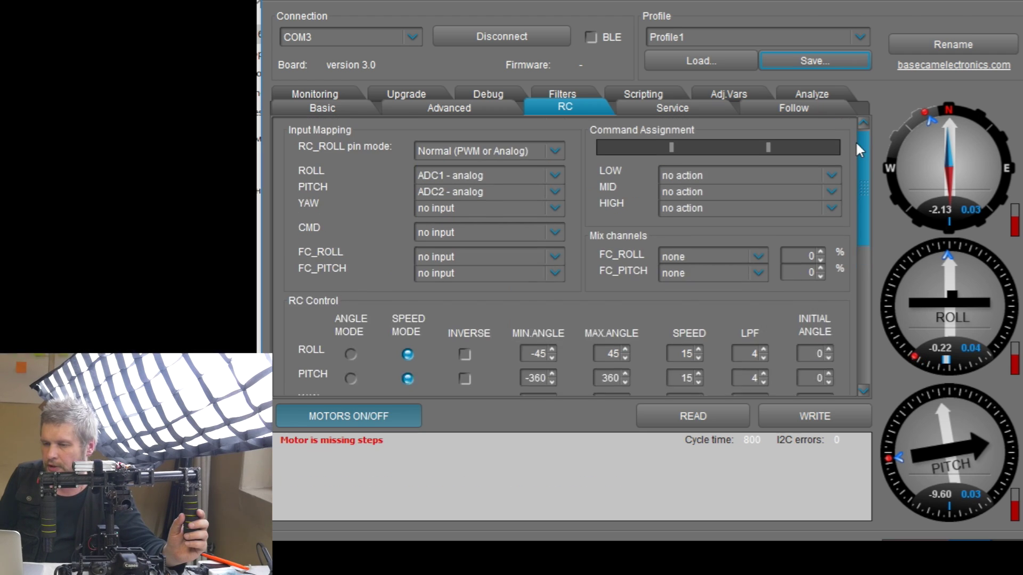
click(807, 107)
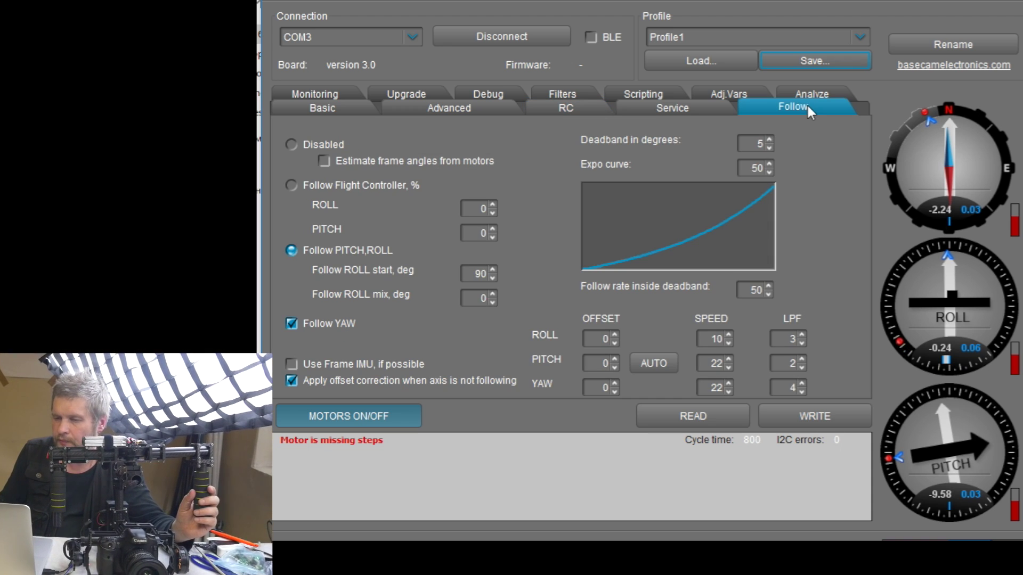
click(779, 37)
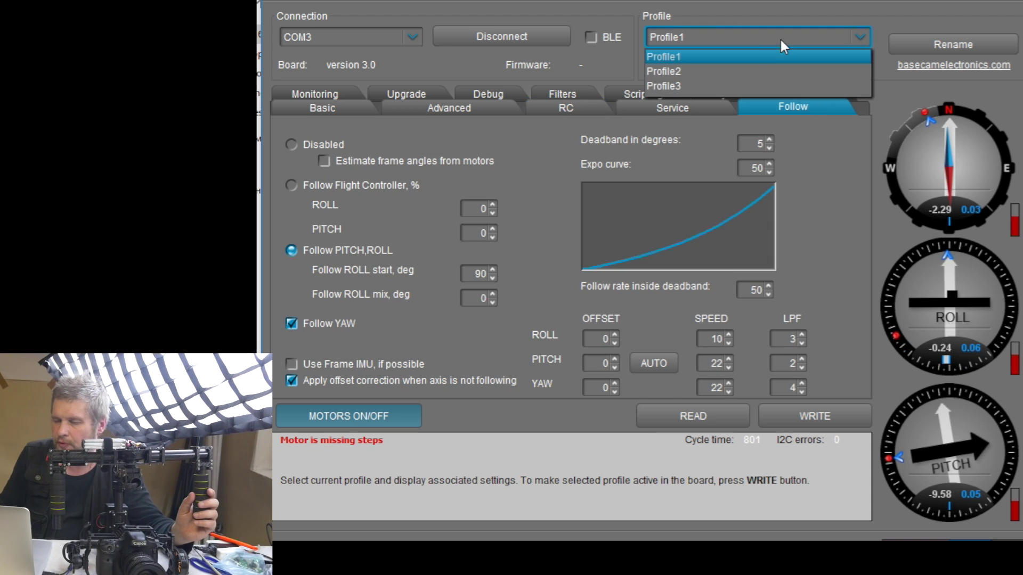
click(759, 36)
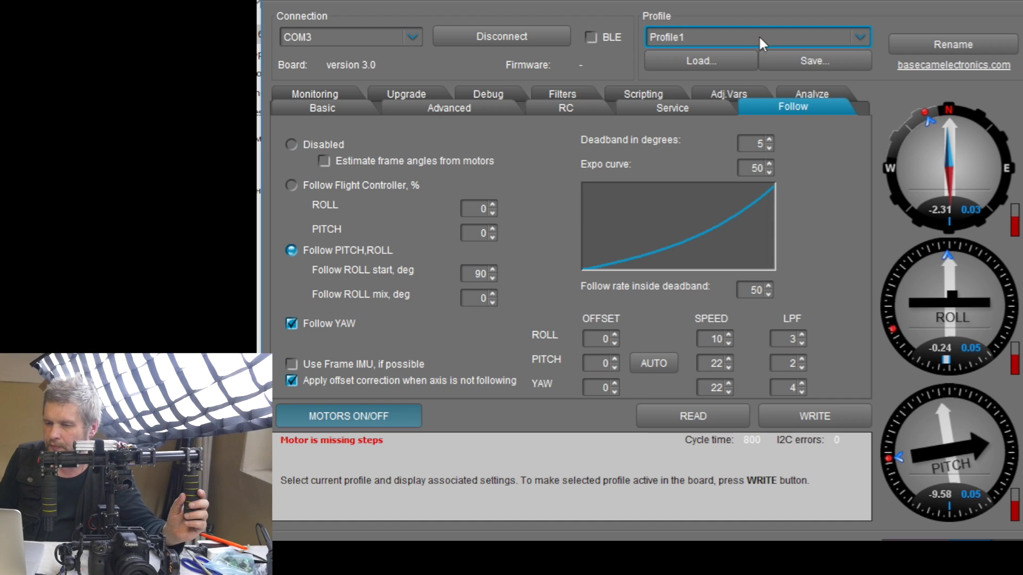
click(759, 36)
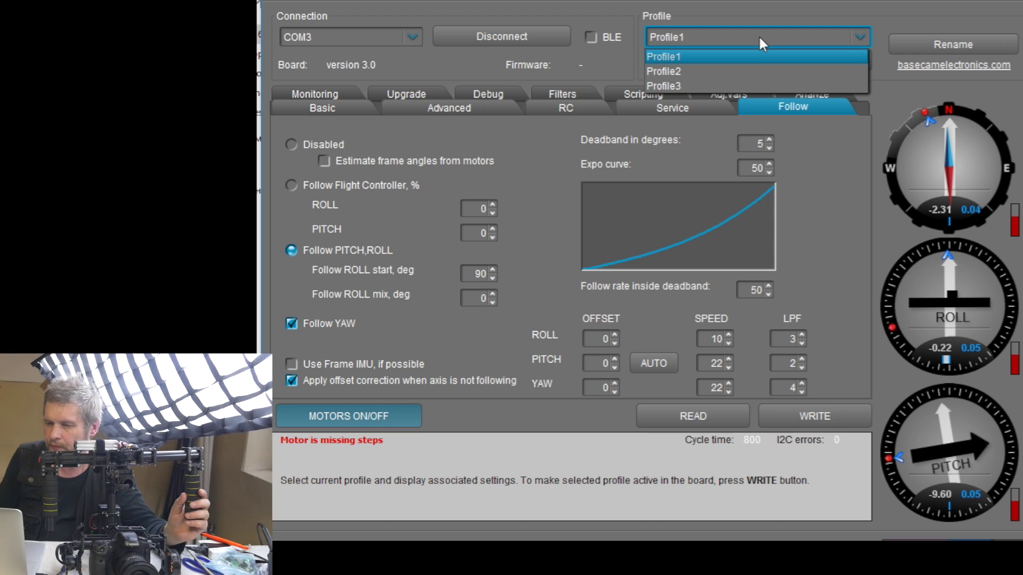
click(706, 70)
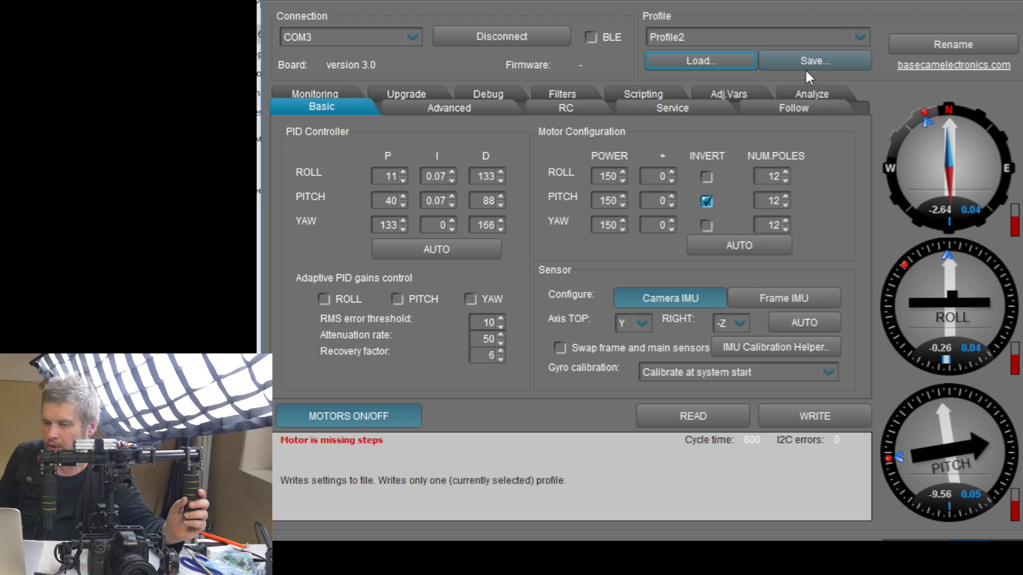
In Profile2's follow settings, set the PITCH and YAW speed to 9 and the PITCH LPF to 4, and write the profile to the board.
click(805, 111)
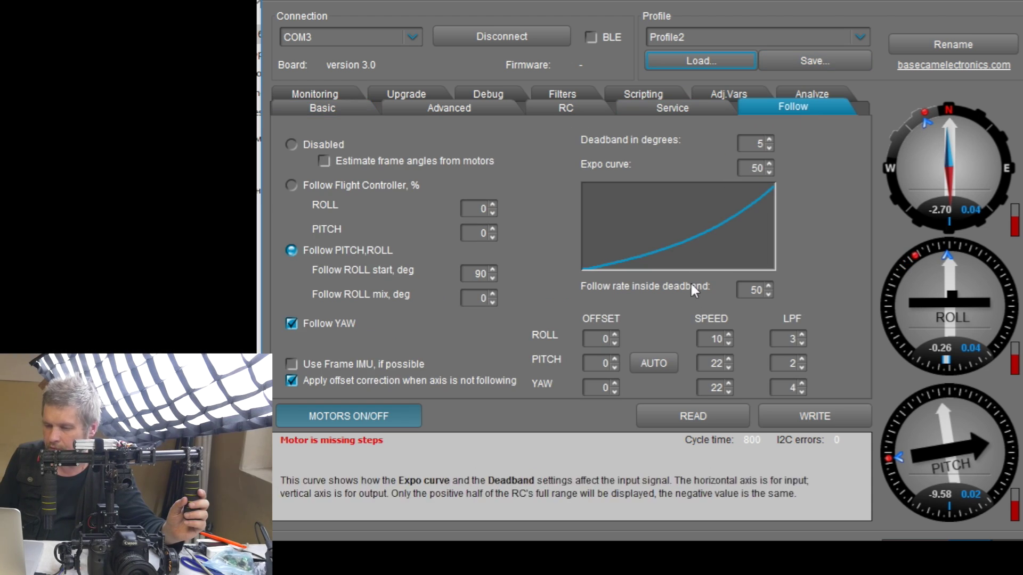
double_click(716, 363)
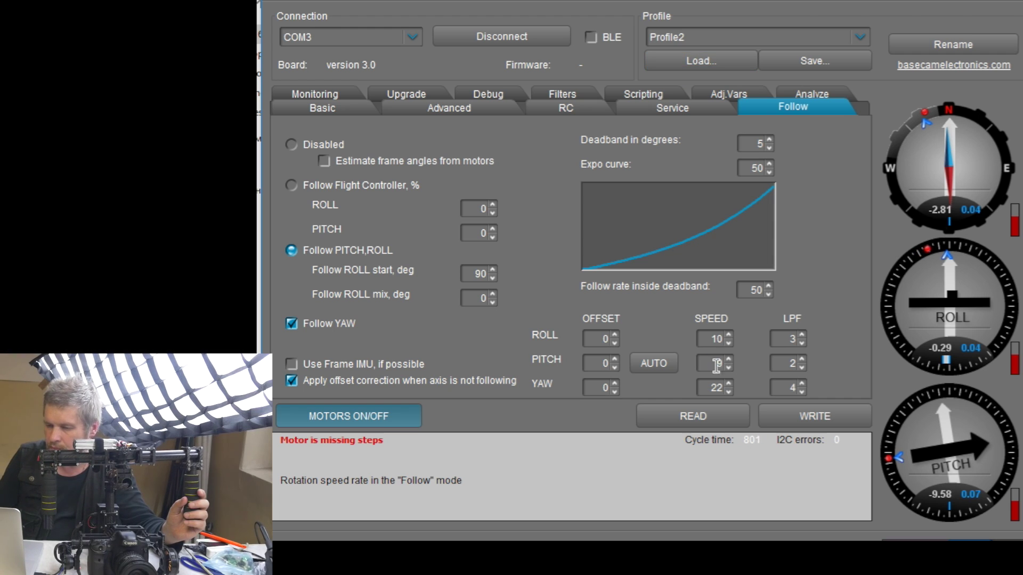
double_click(716, 388)
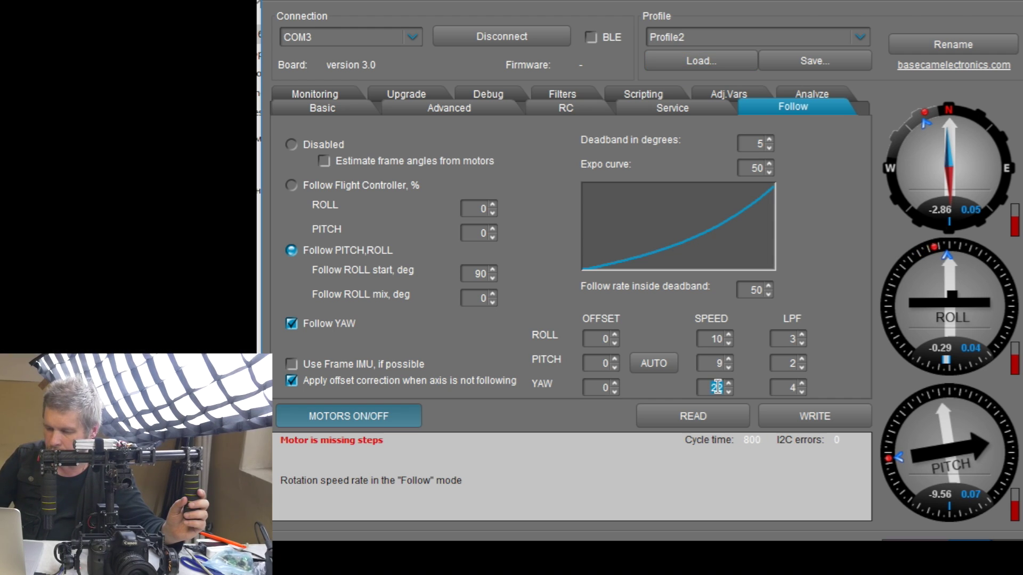
text(9)
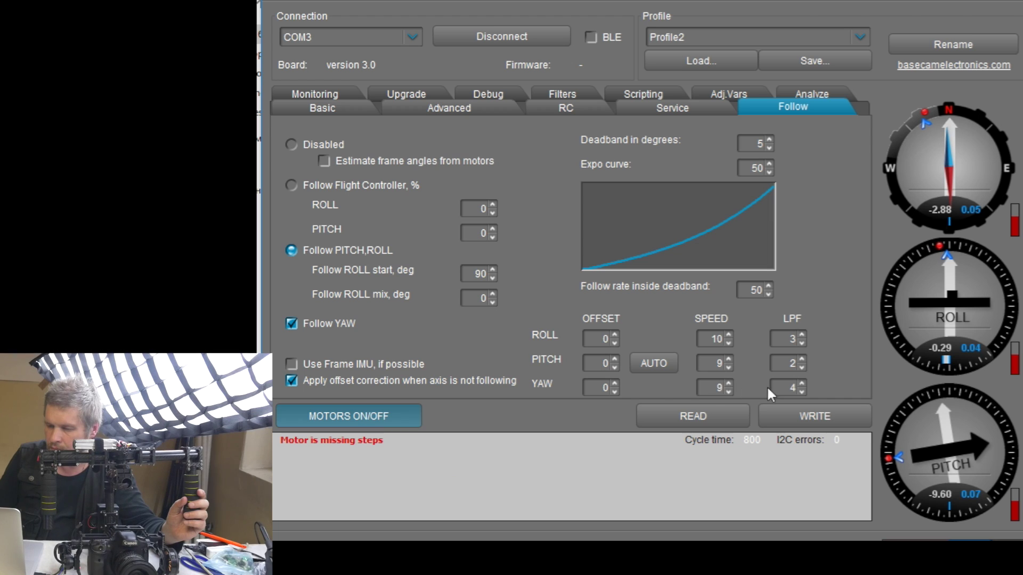
click(803, 359)
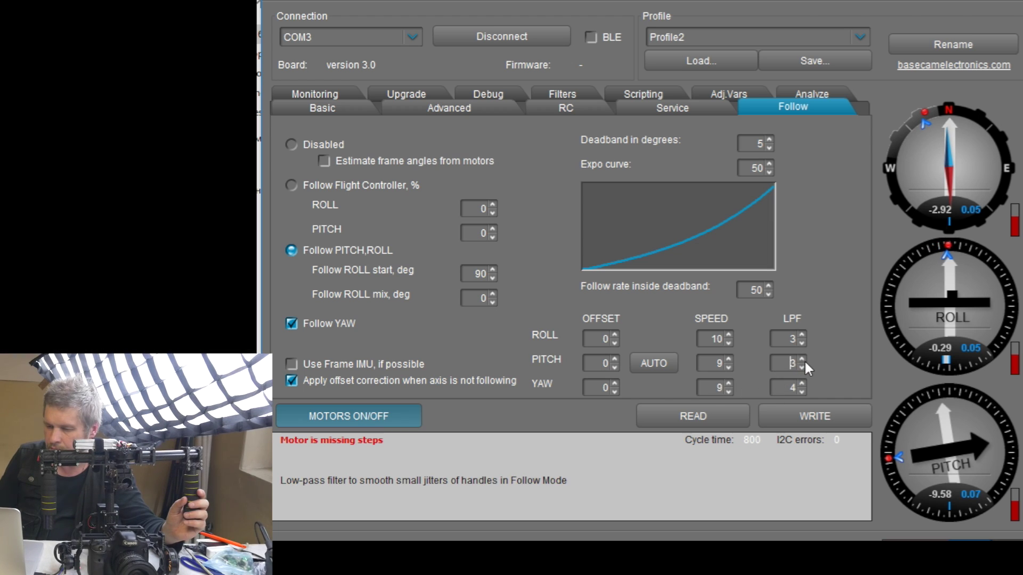
click(803, 360)
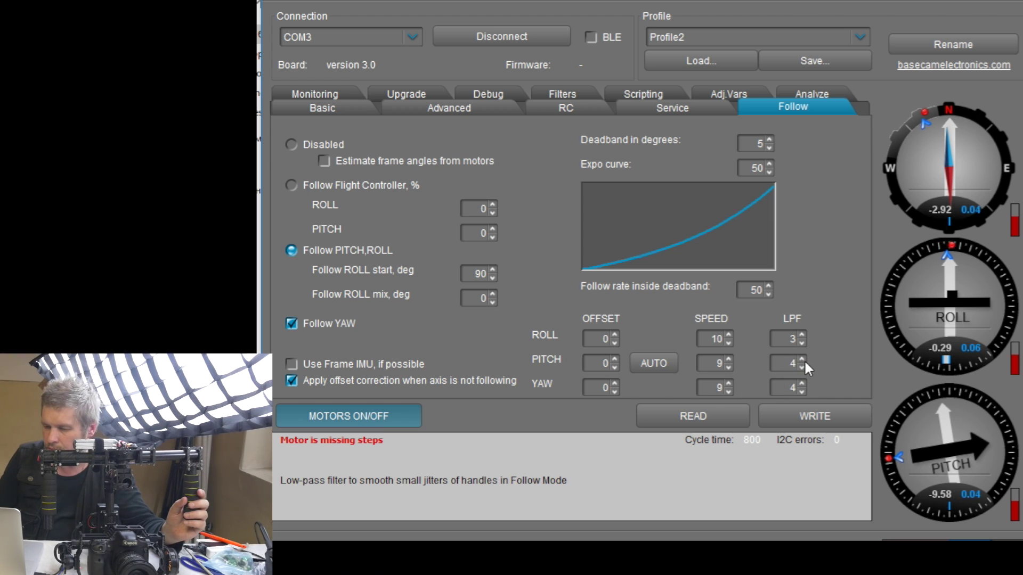
click(816, 421)
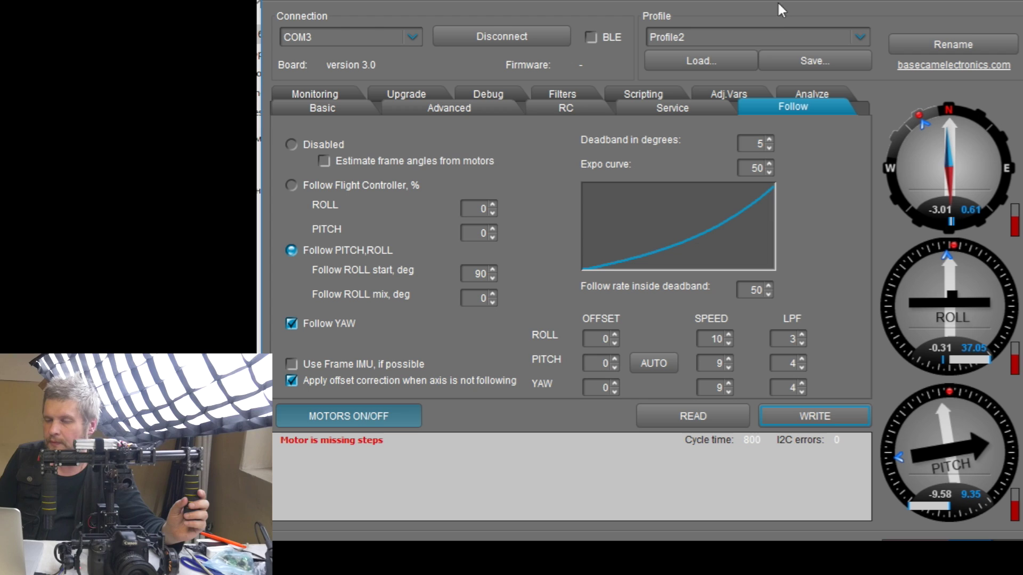
Switch back to Profile1 and load its settings from Profile1.profile.
click(759, 35)
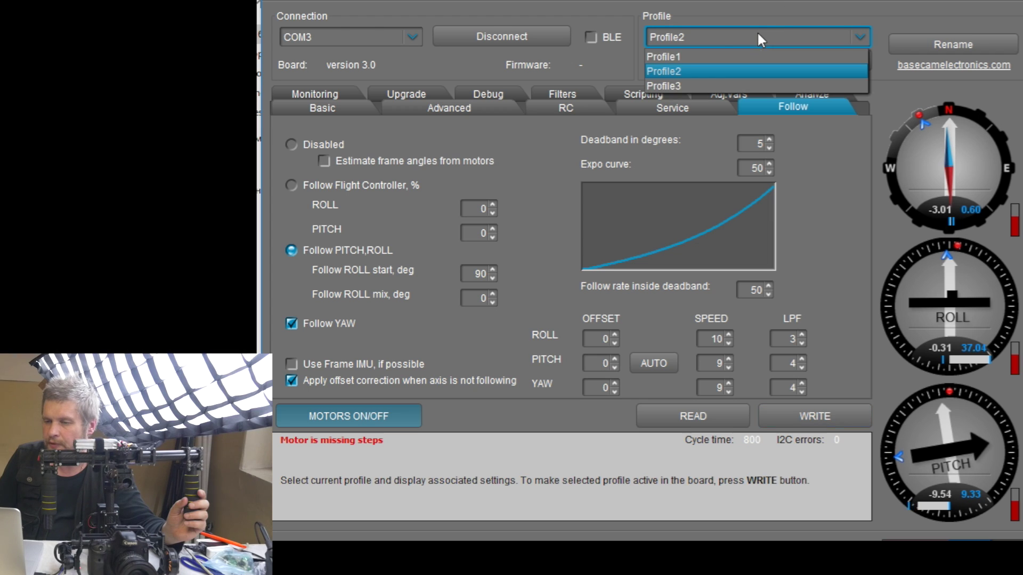
click(712, 52)
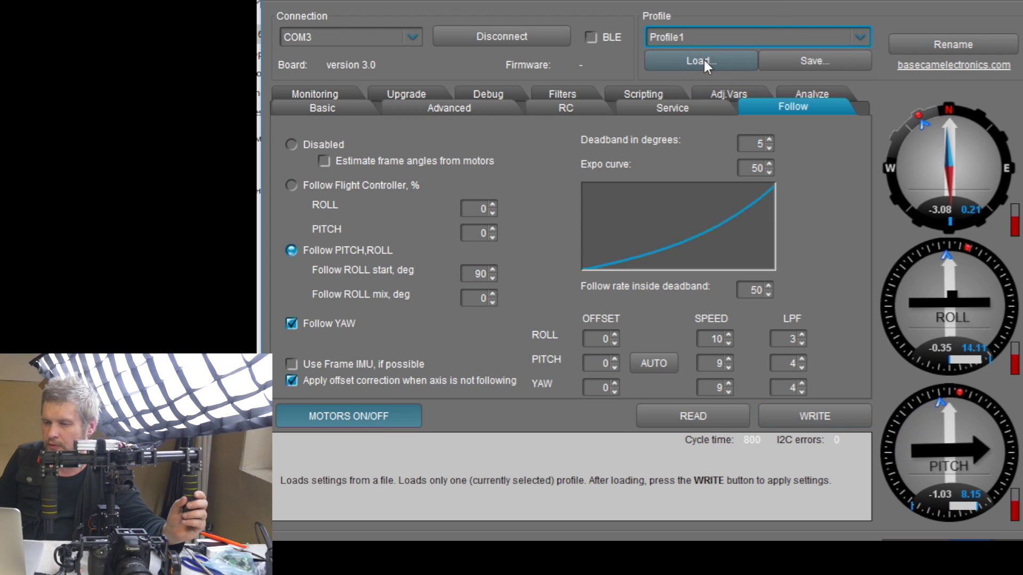
click(703, 58)
click(515, 186)
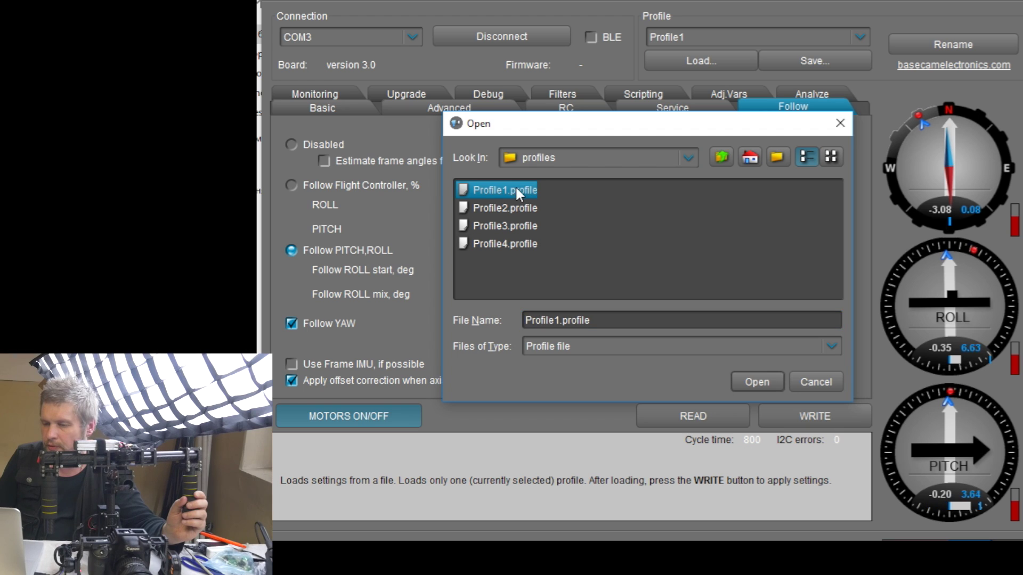
click(757, 382)
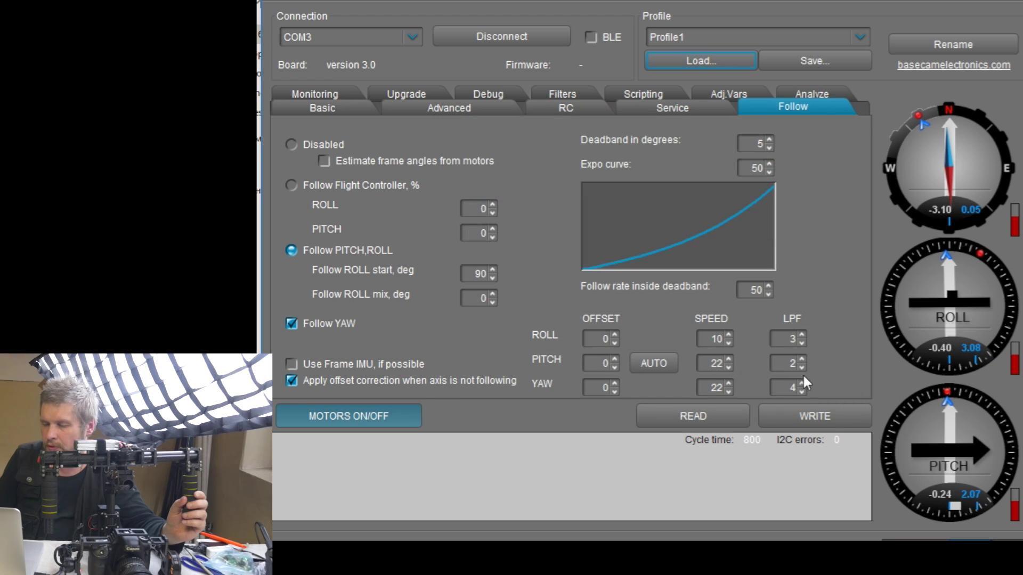
Set Profile1's PITCH follow LPF to 4 and write the profile to the board.
click(802, 361)
click(802, 360)
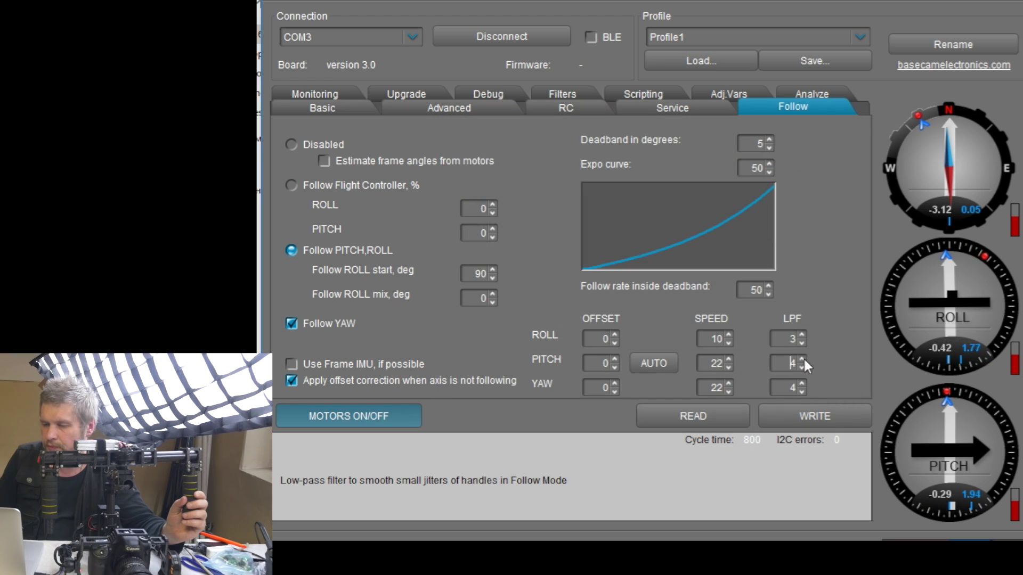
click(818, 414)
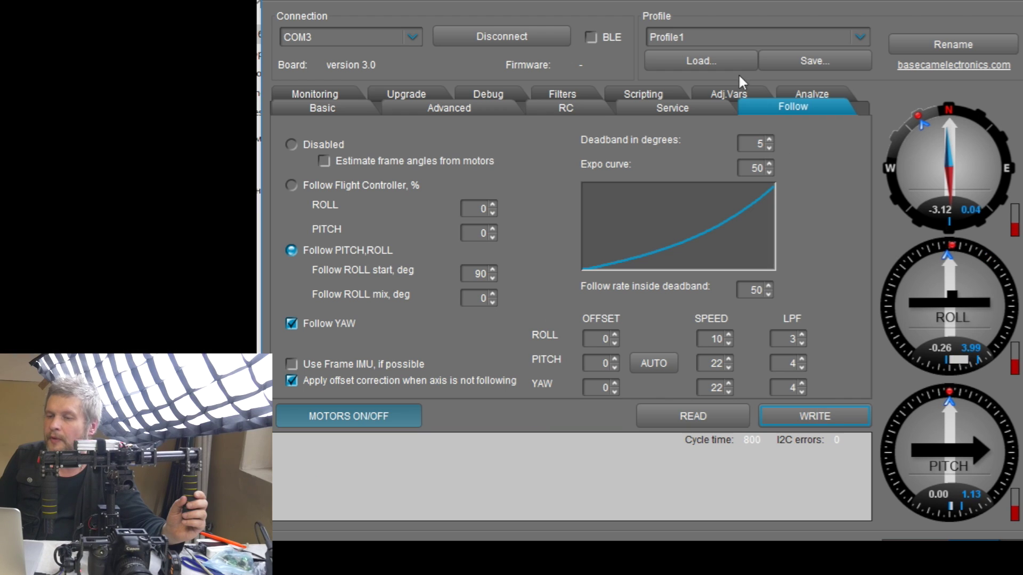
click(716, 33)
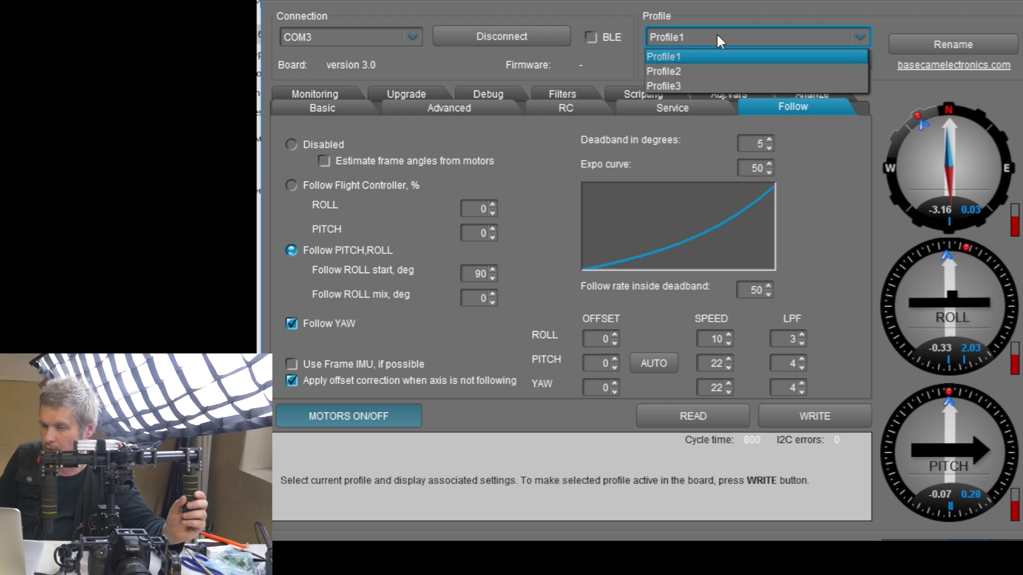
click(717, 36)
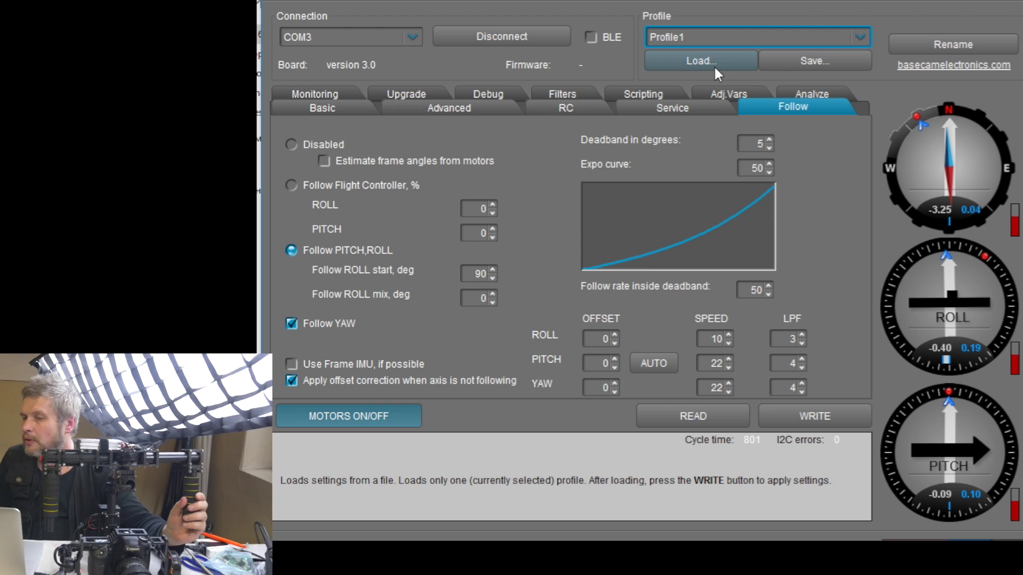
Load the settings from Profile2.profile into Profile1.
click(721, 60)
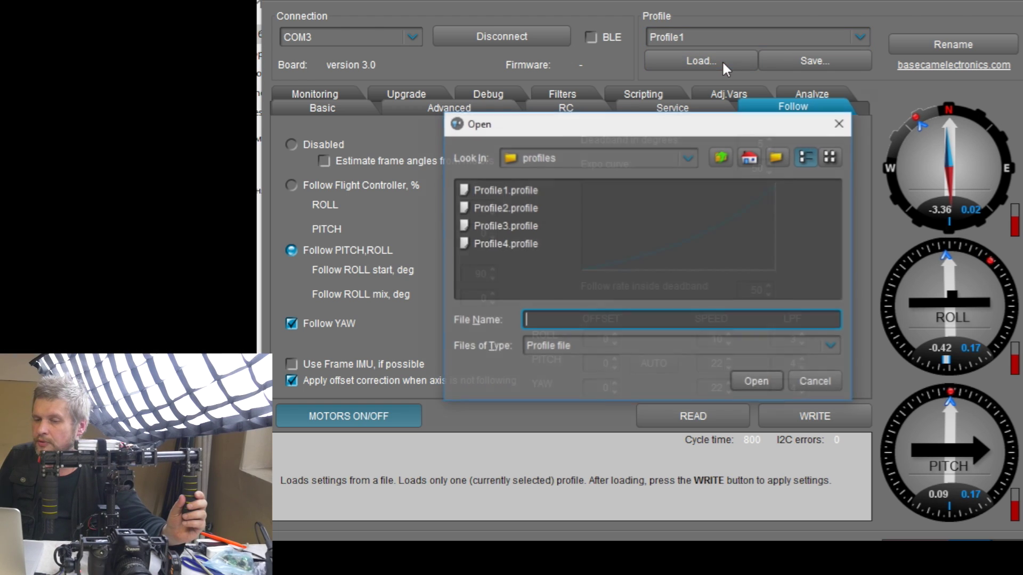
click(511, 213)
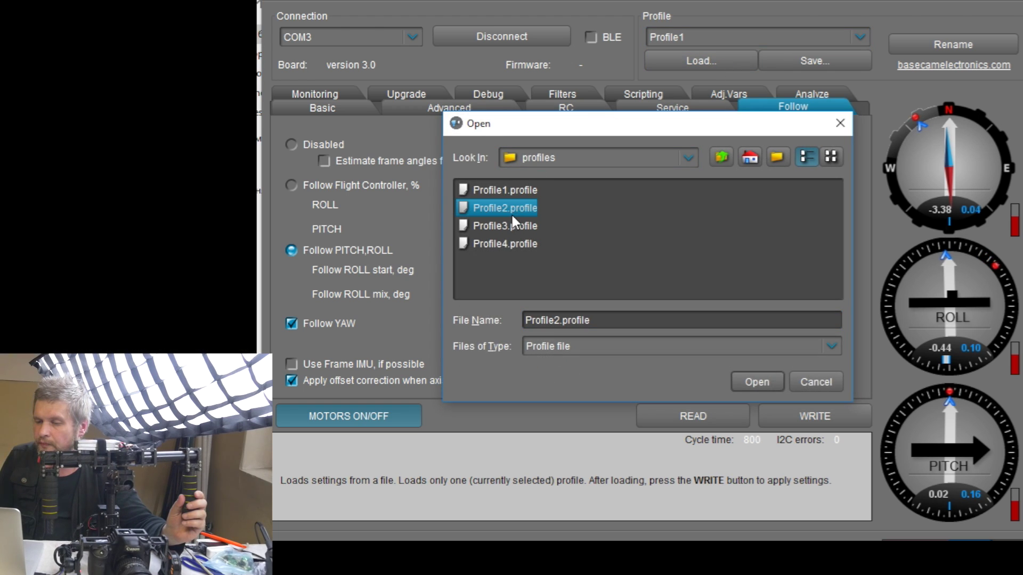
click(759, 375)
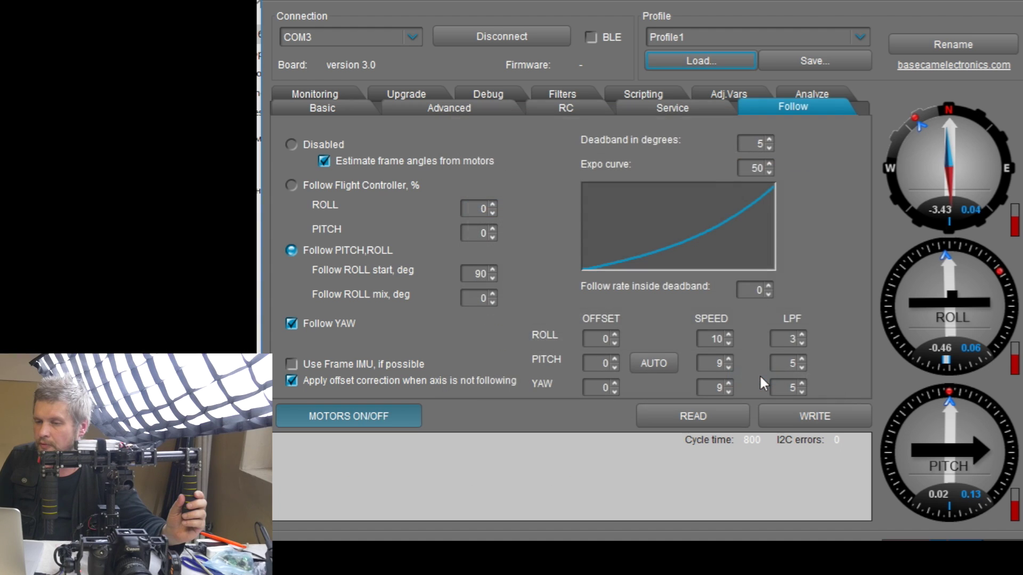
Switch to Profile2 and load the settings from Profile2.profile into it.
click(709, 31)
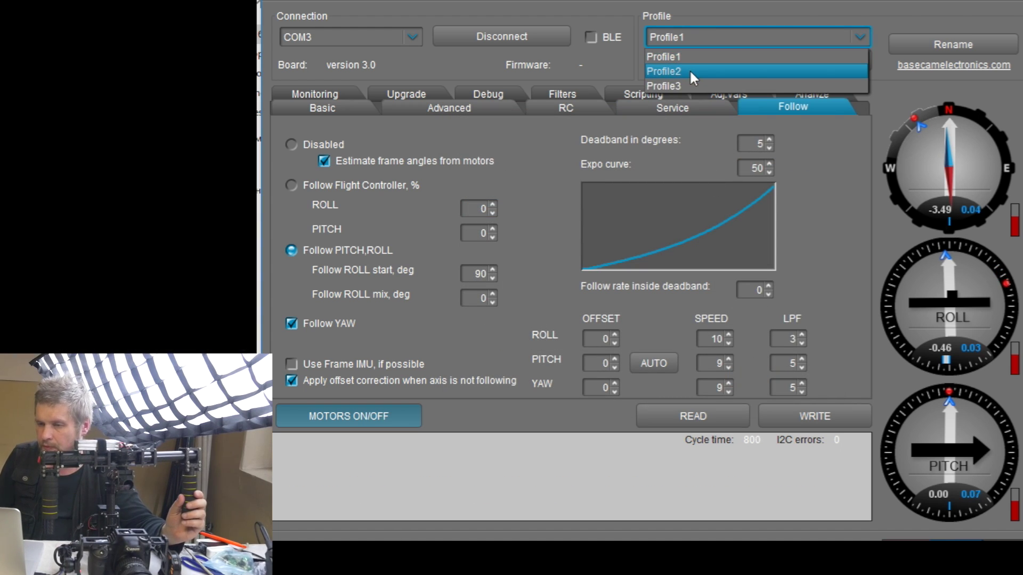
click(690, 71)
click(712, 32)
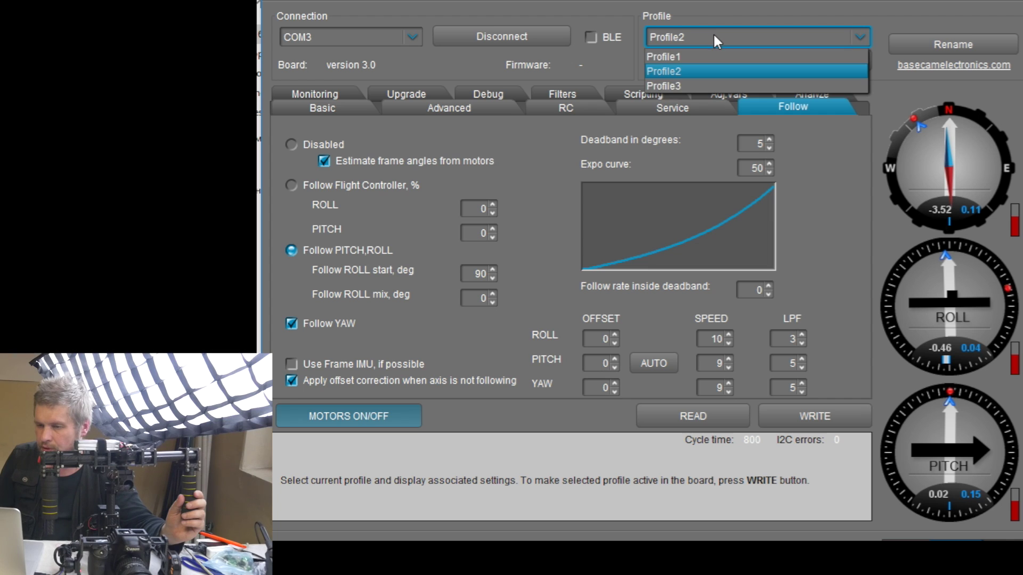
click(688, 74)
click(705, 60)
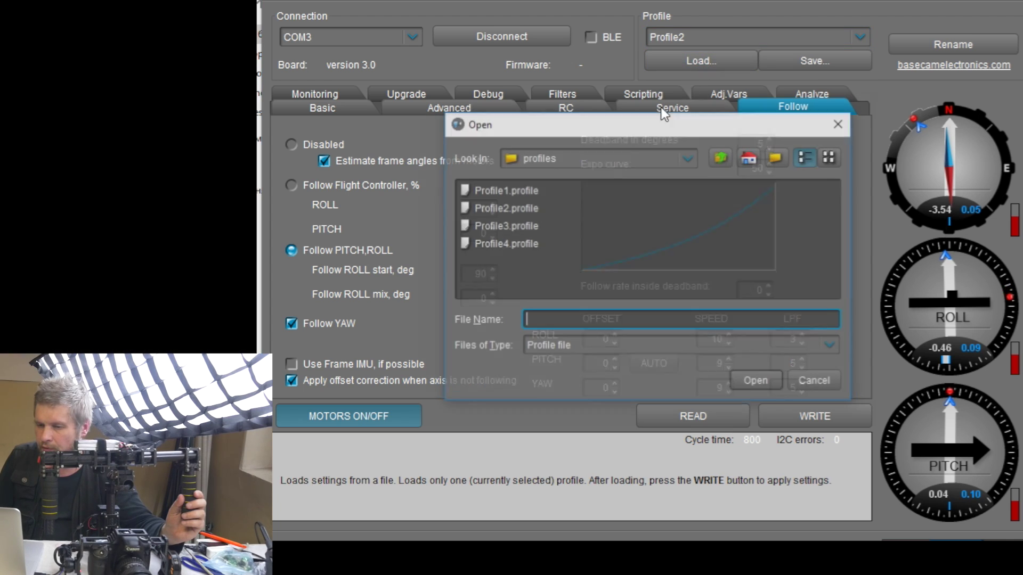
click(513, 209)
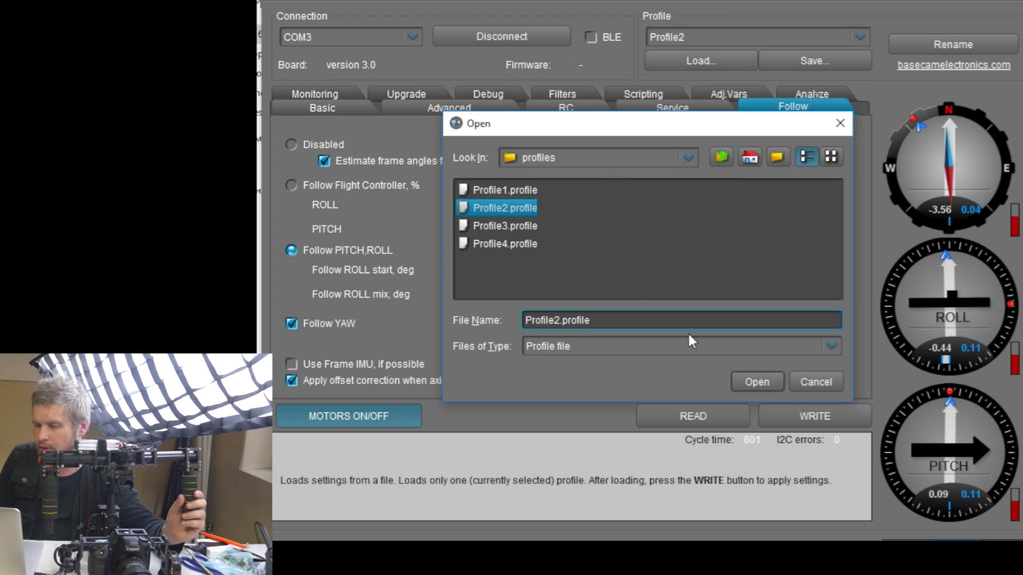
click(760, 381)
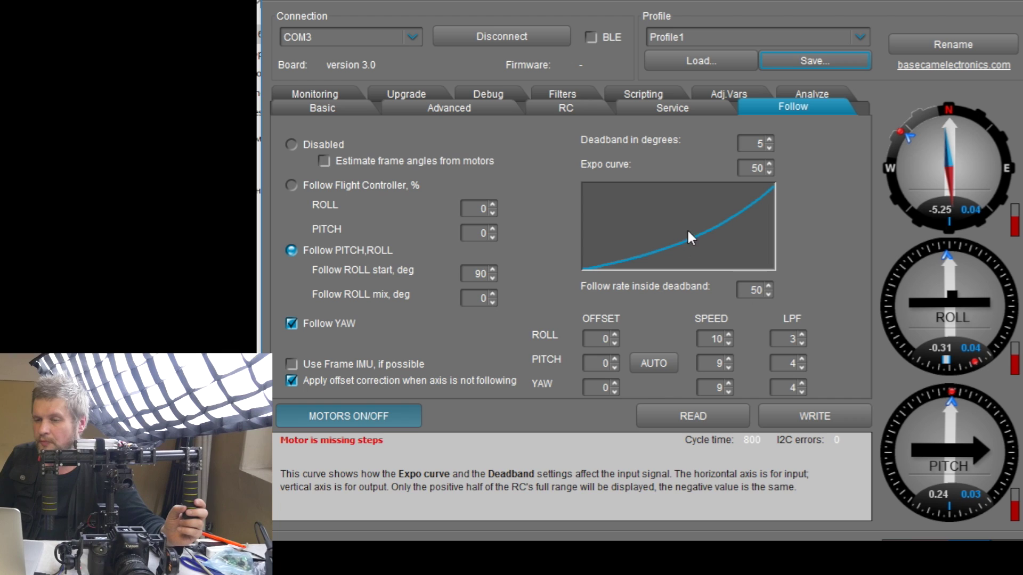
With Profile2 selected, load Profile2.profile, discarding the unsaved changes, and write the profile to the board.
click(708, 39)
click(698, 66)
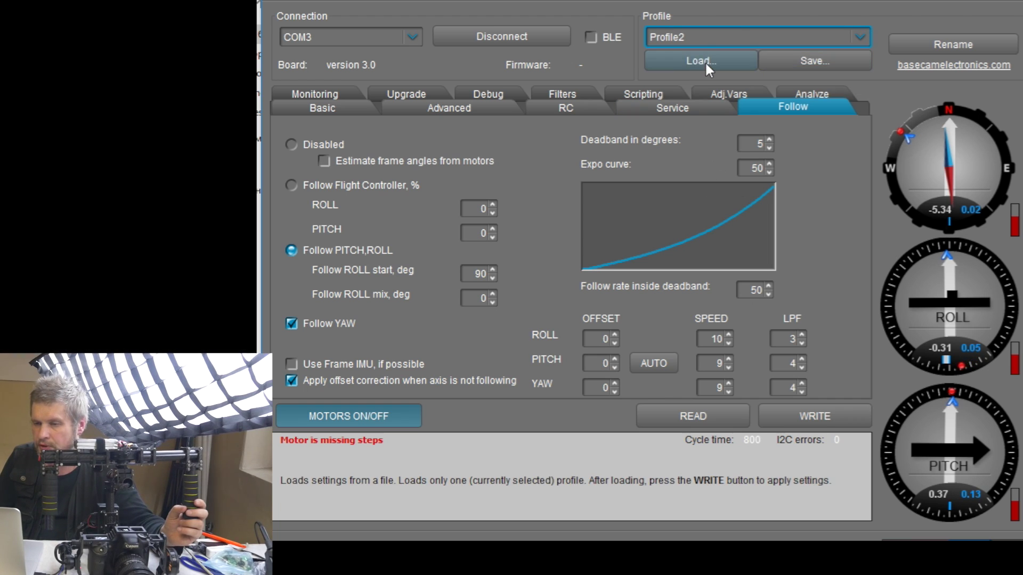
click(705, 62)
click(663, 320)
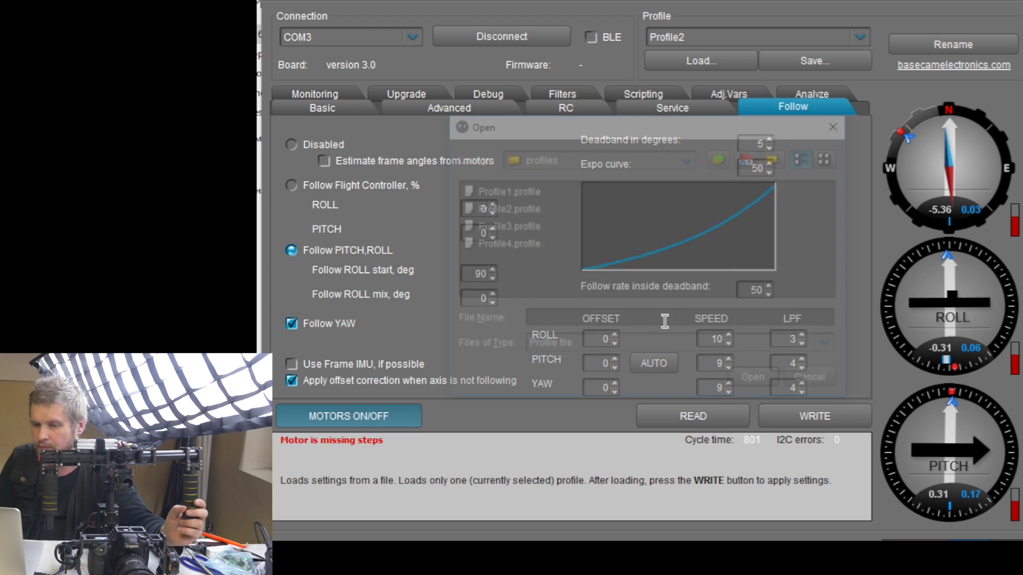
double_click(512, 208)
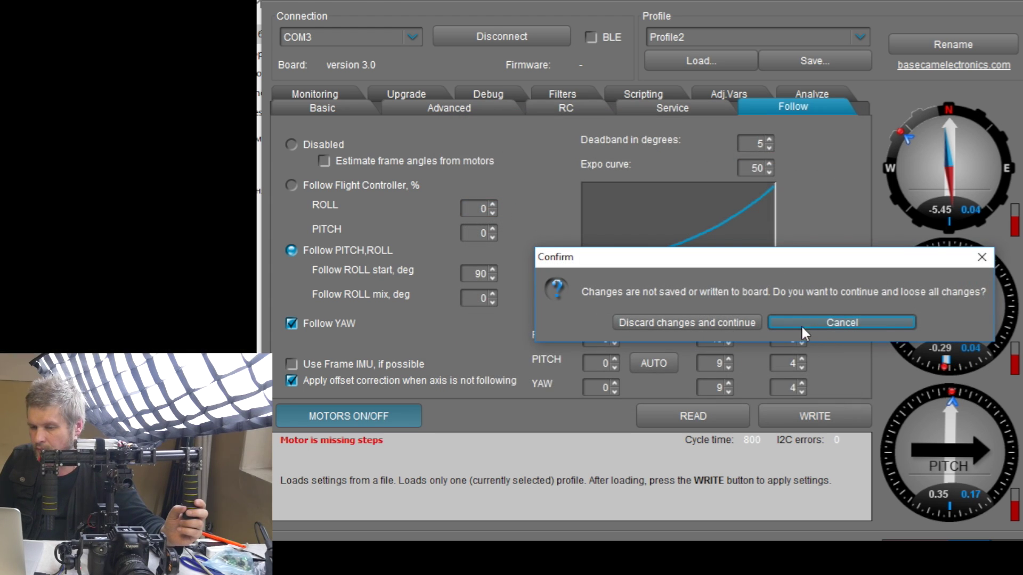
click(716, 322)
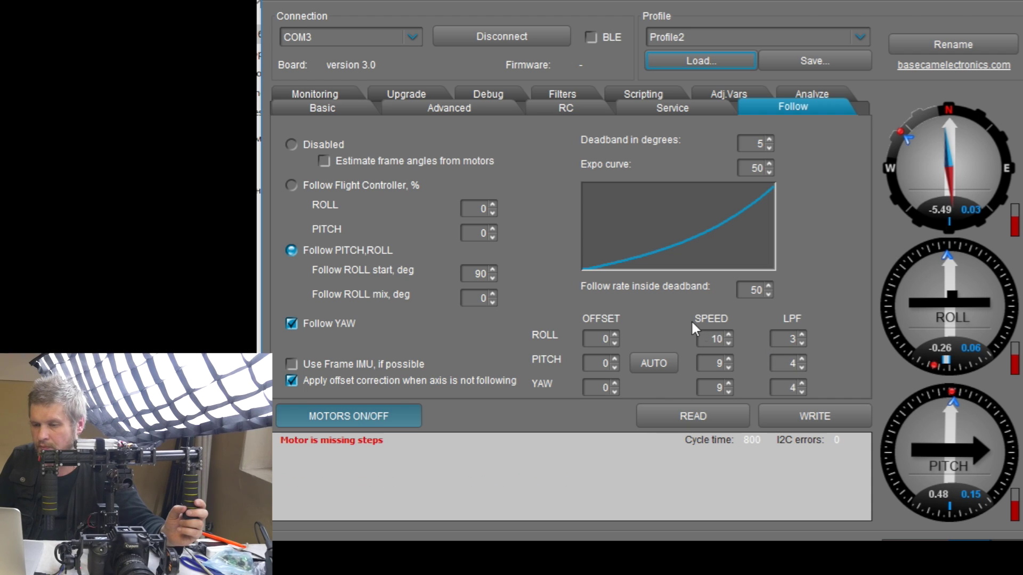
click(807, 417)
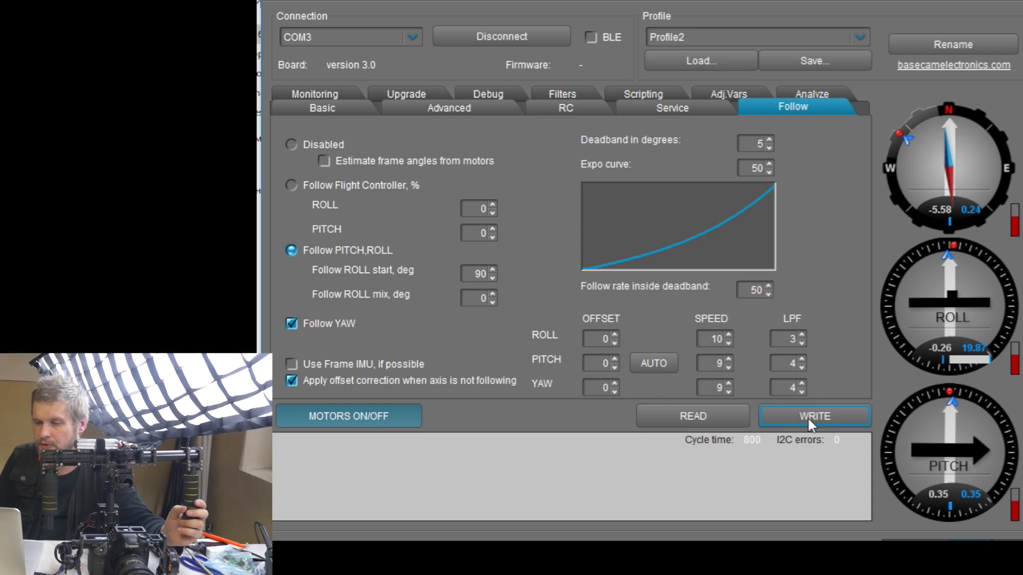
click(715, 34)
click(715, 34)
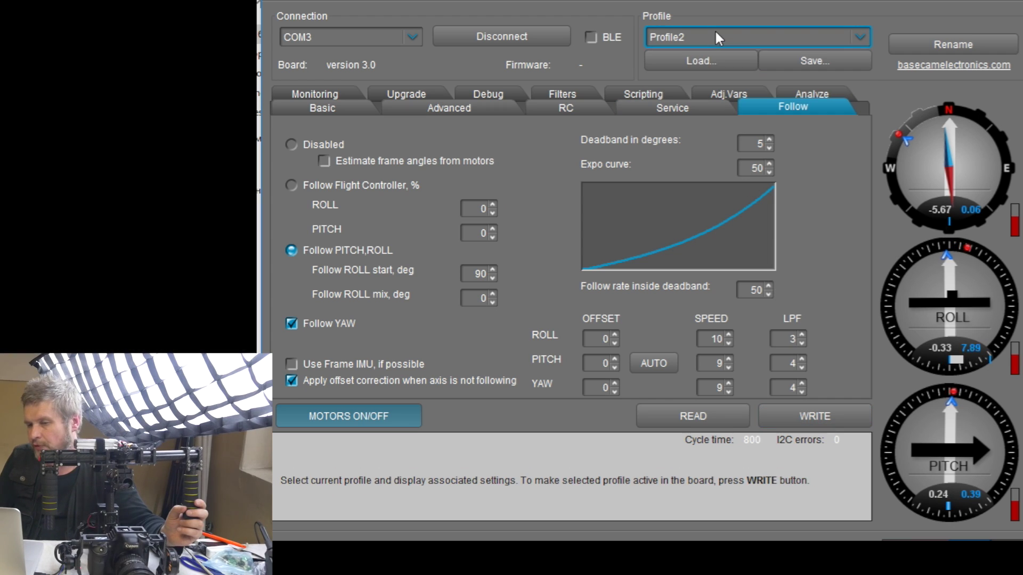
In the follow settings, change the Follow PITCH,ROLL mode to Disabled and set the PITCH and YAW speed to 14.
click(290, 144)
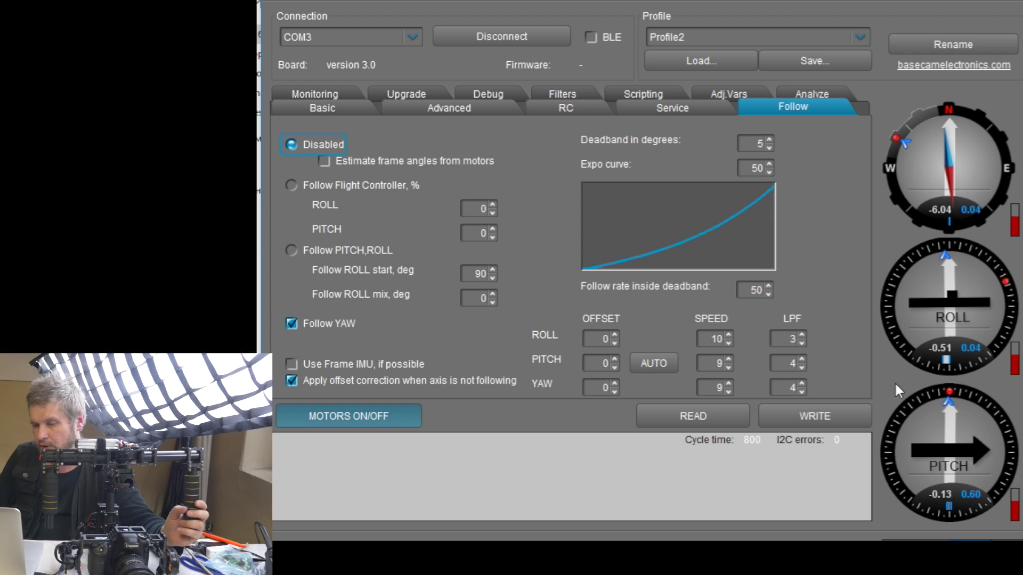
double_click(719, 367)
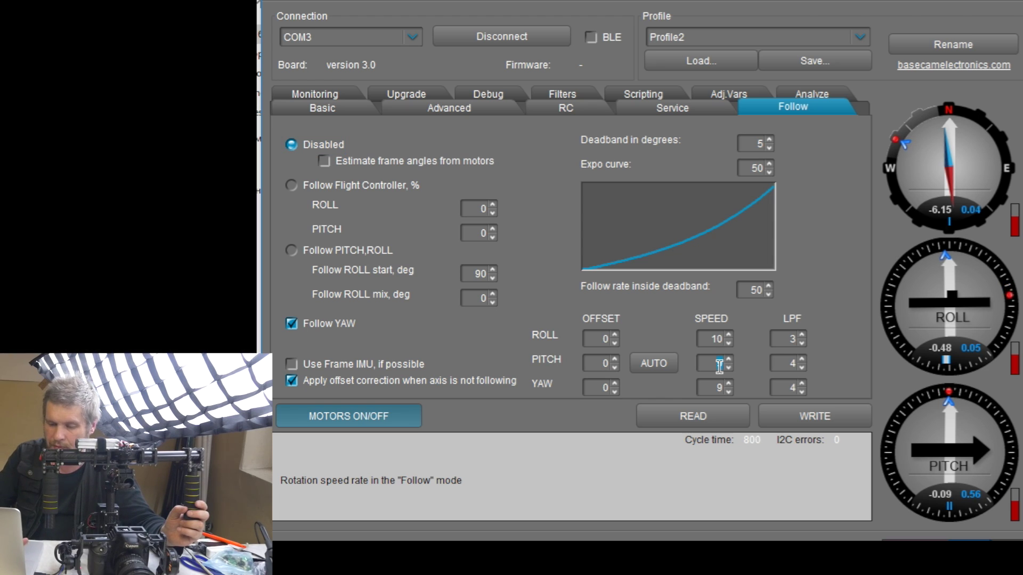
key(BackSpace)
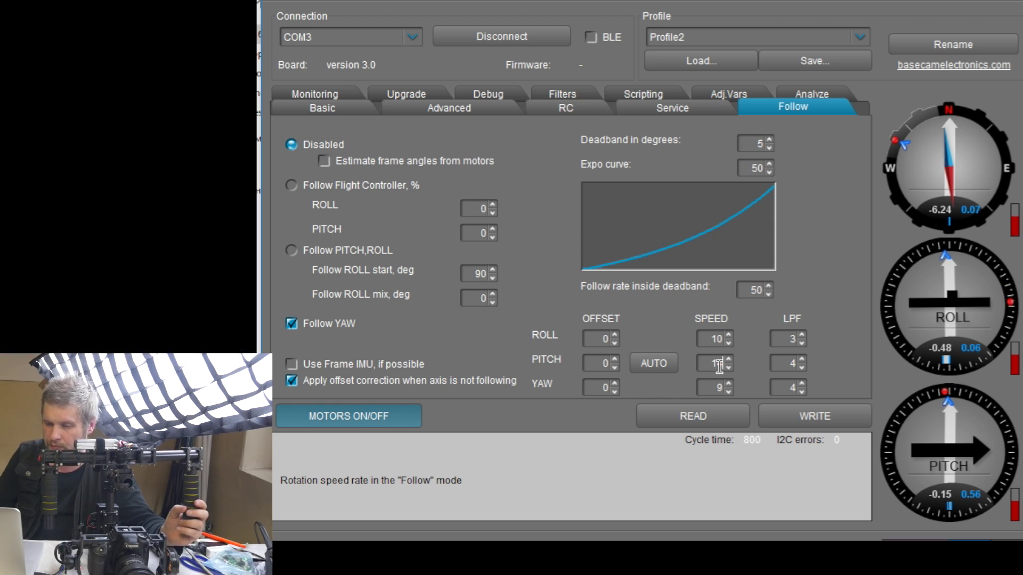
text(14)
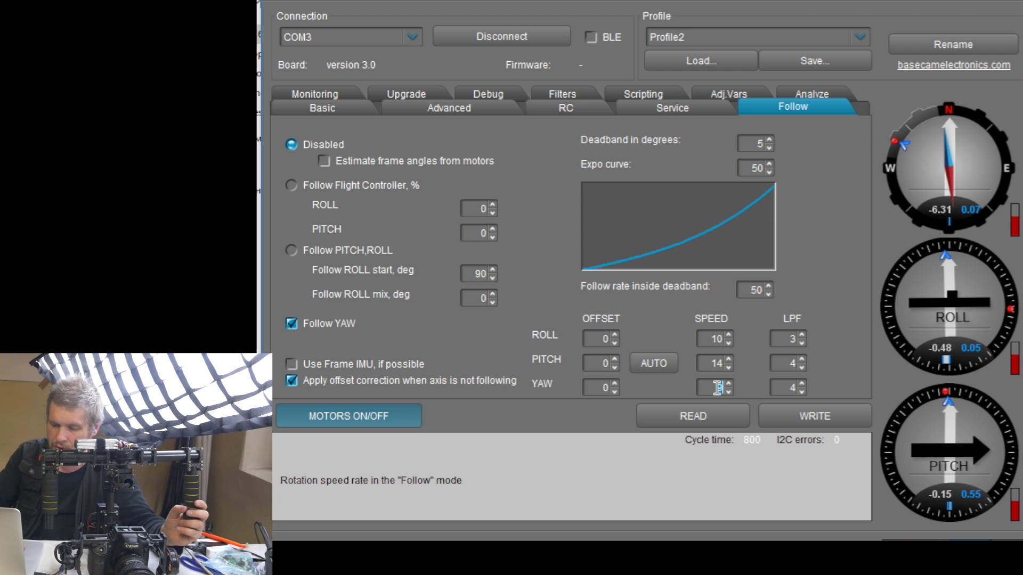
text(14)
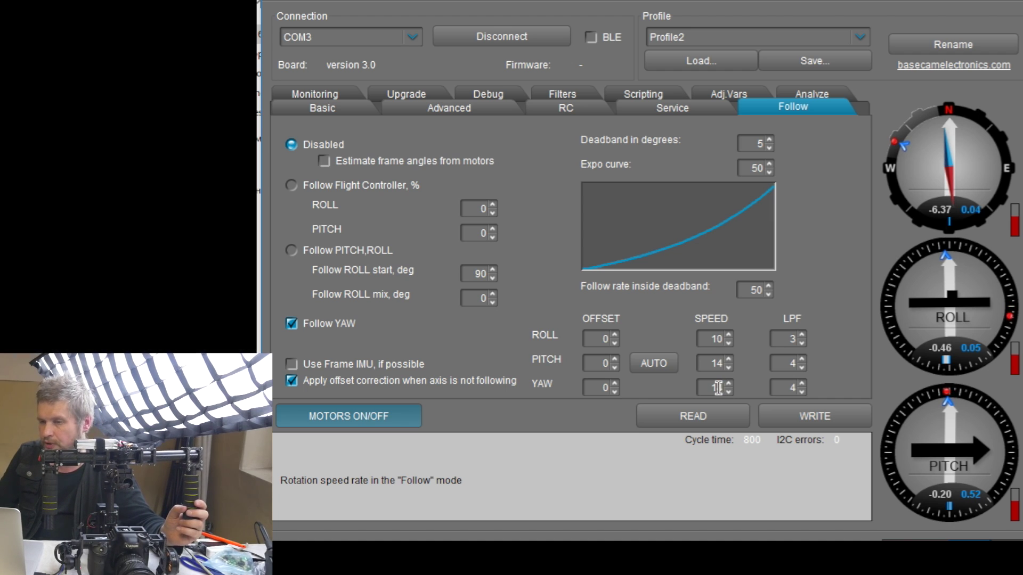
Save the current settings as Profile3.profile, replacing the existing file's content.
click(833, 56)
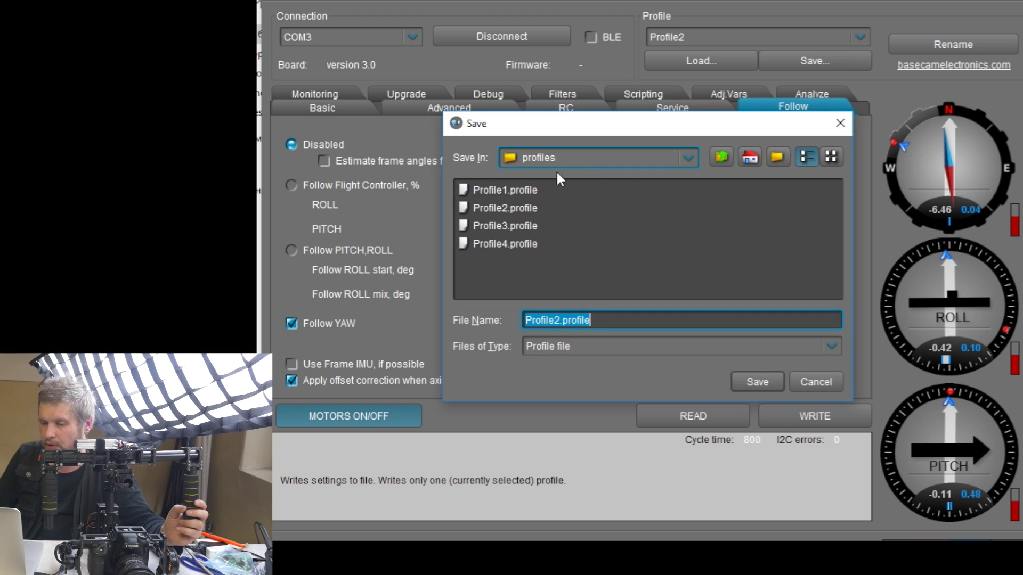
click(518, 224)
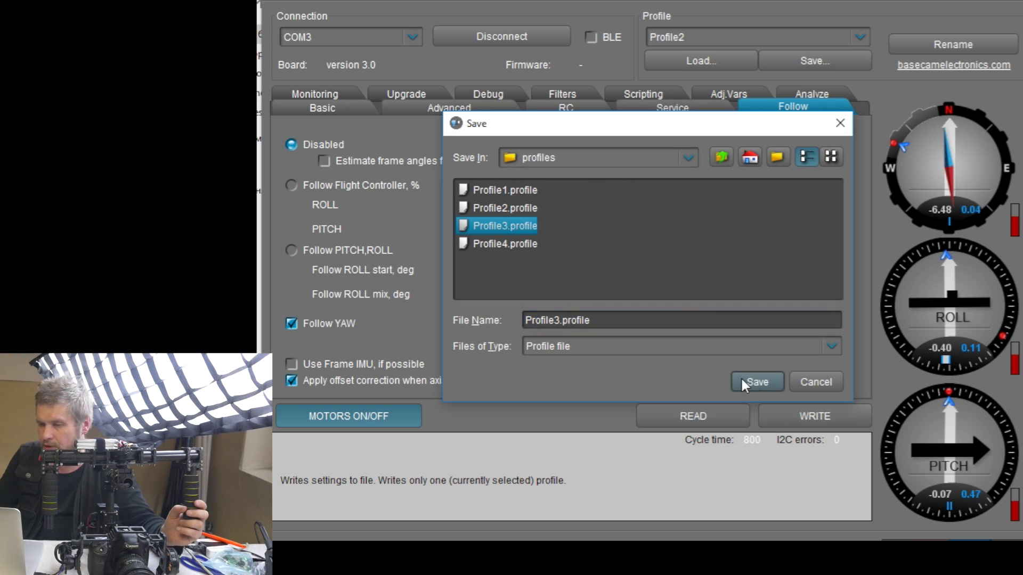
click(765, 381)
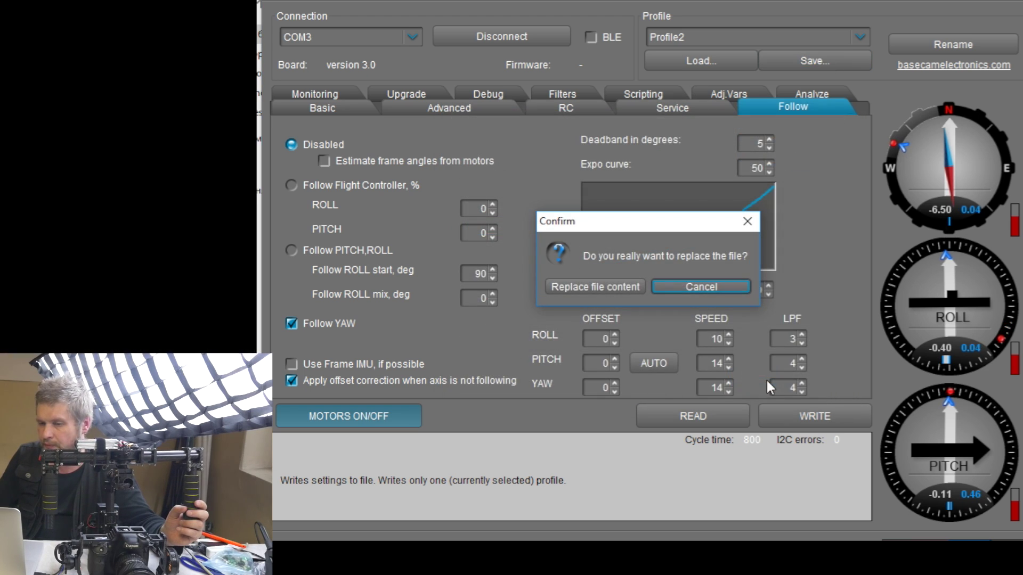
click(603, 286)
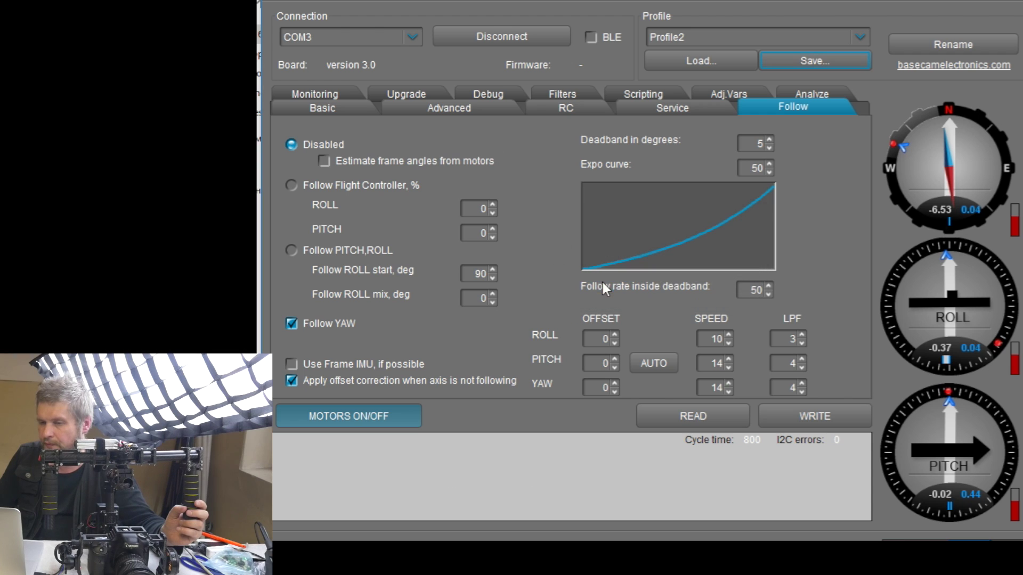
Switch to Profile3, load Profile3.profile while discarding unsaved changes, and write the profile to the board.
click(714, 37)
click(692, 81)
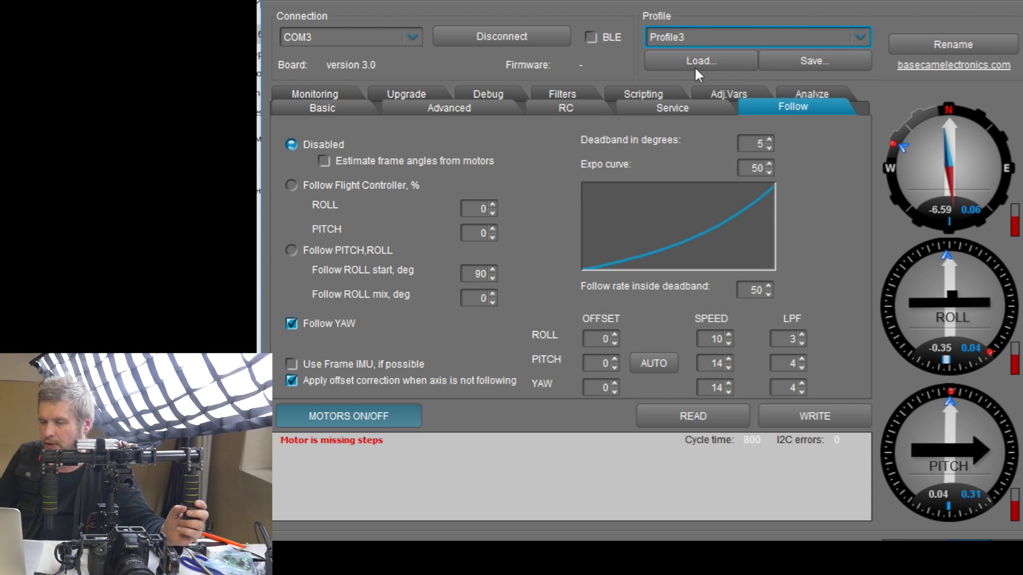
click(699, 60)
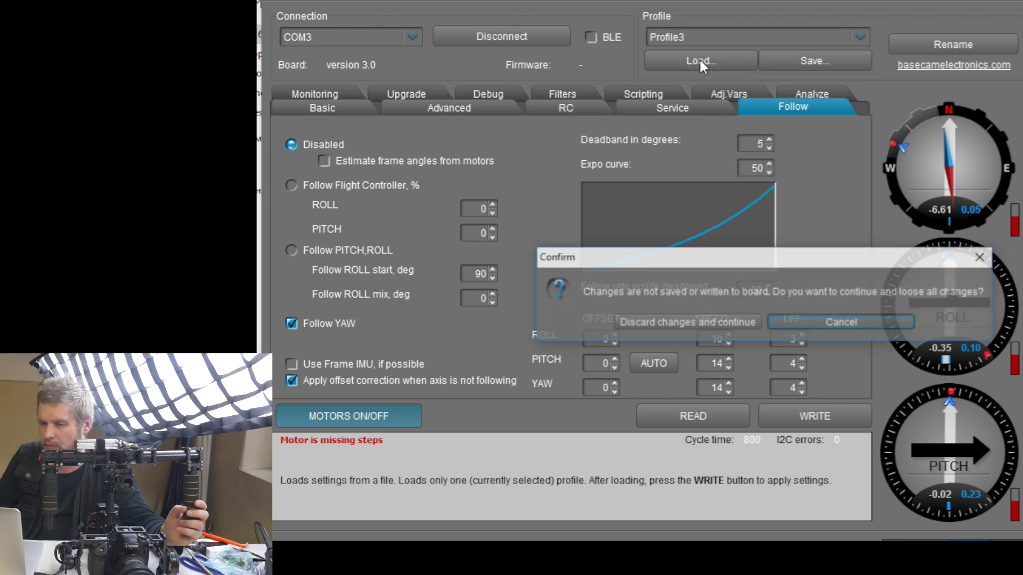
click(690, 323)
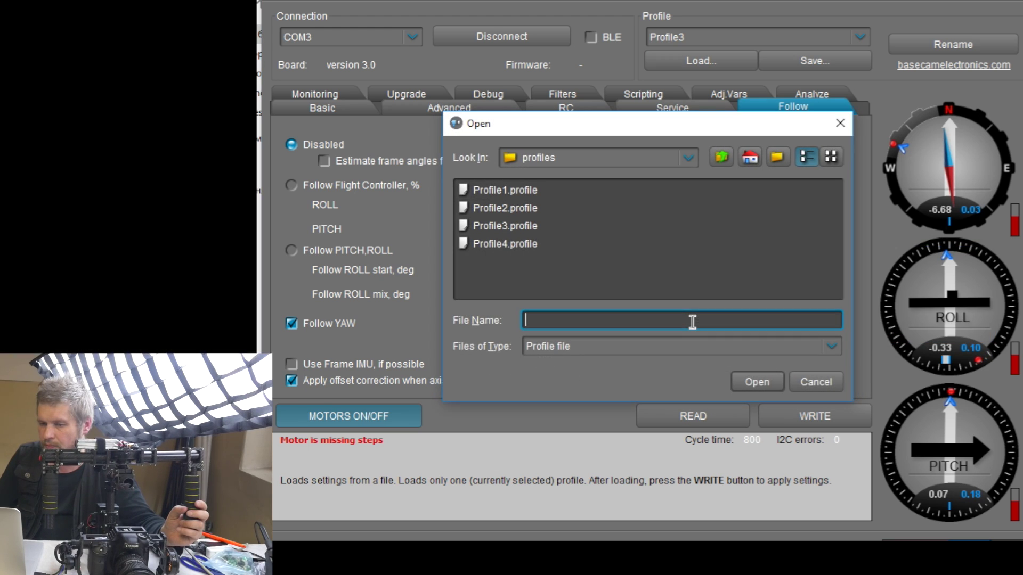
click(503, 226)
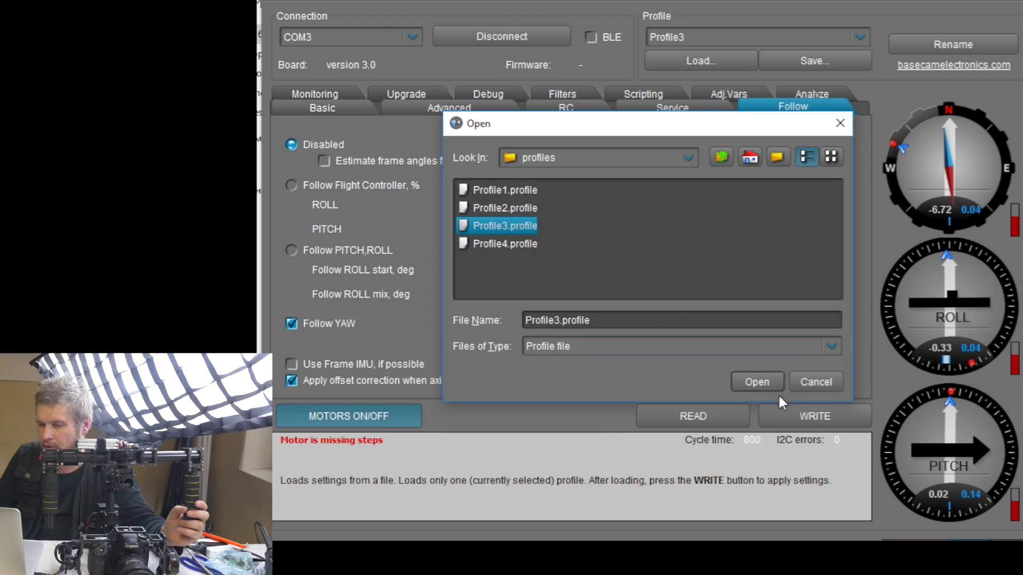
click(754, 381)
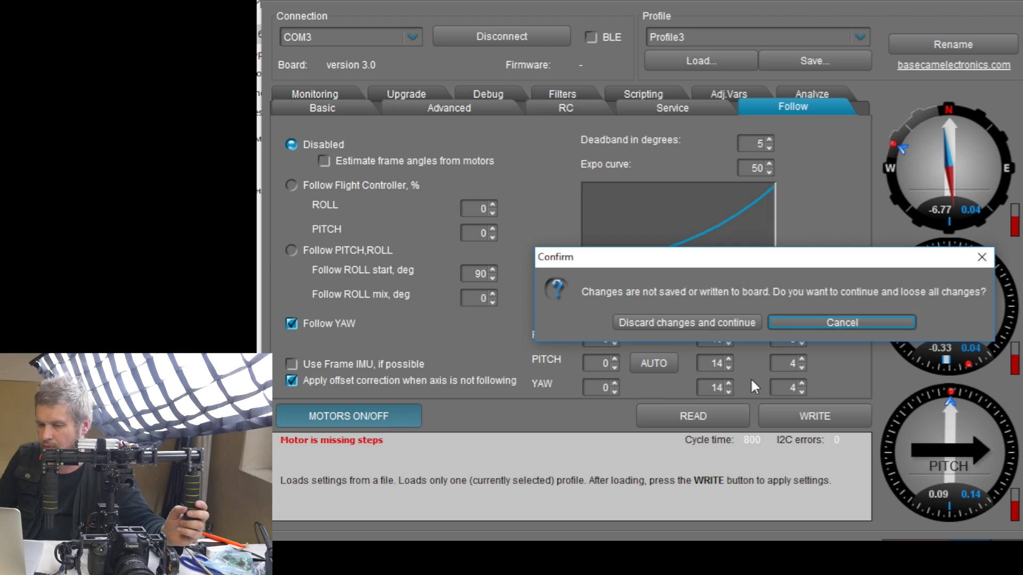
click(691, 322)
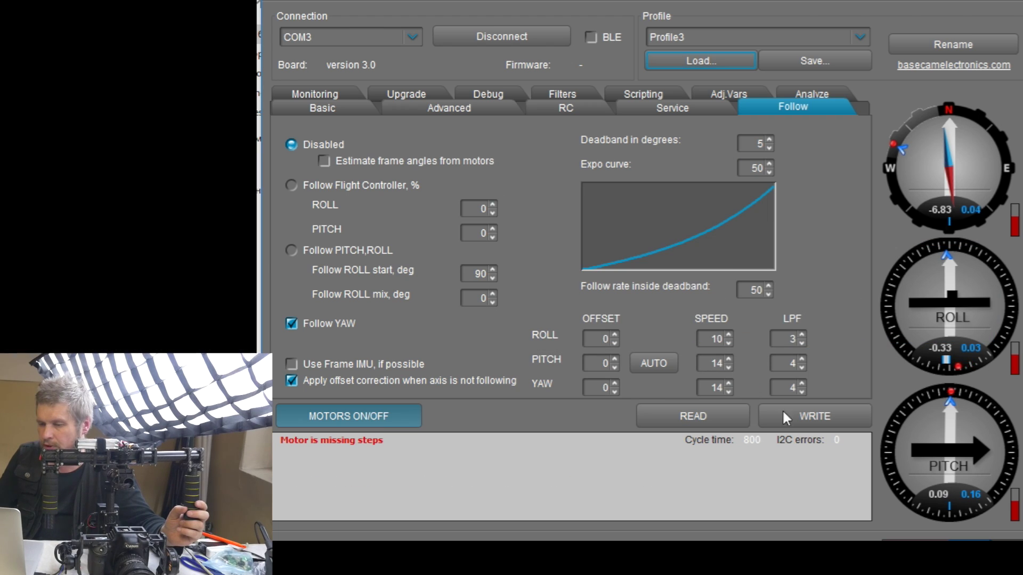
click(826, 424)
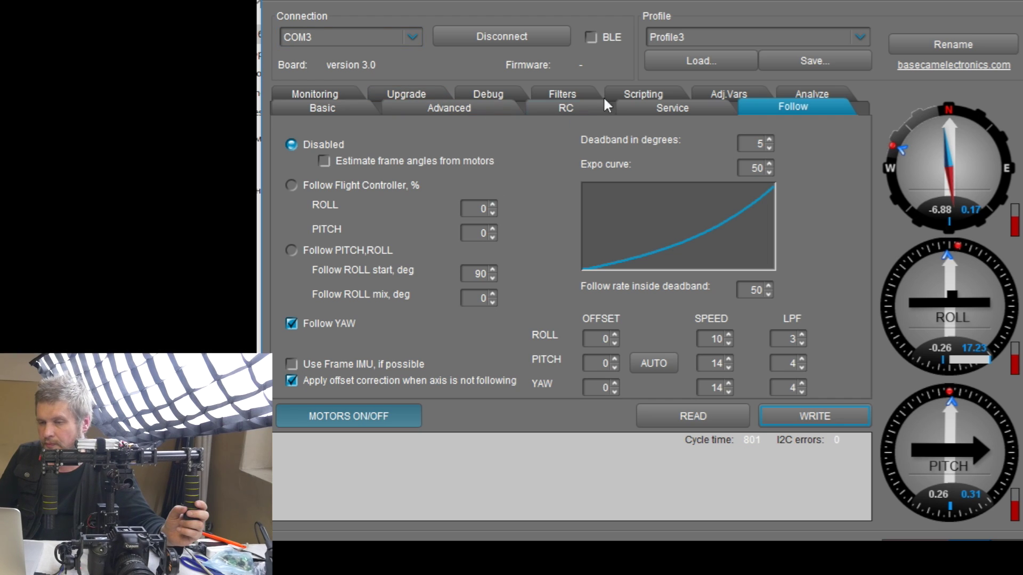
click(703, 33)
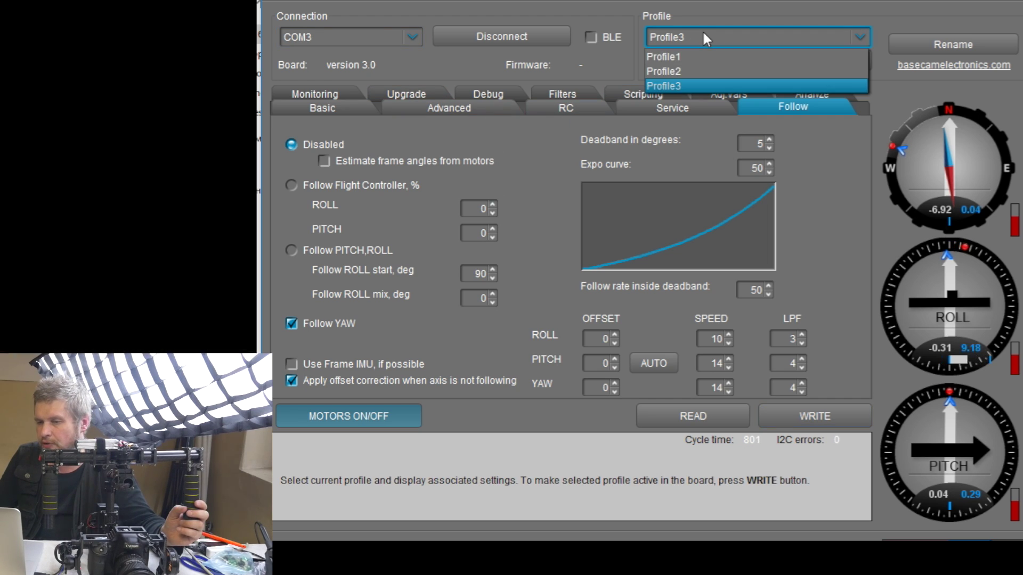
click(573, 64)
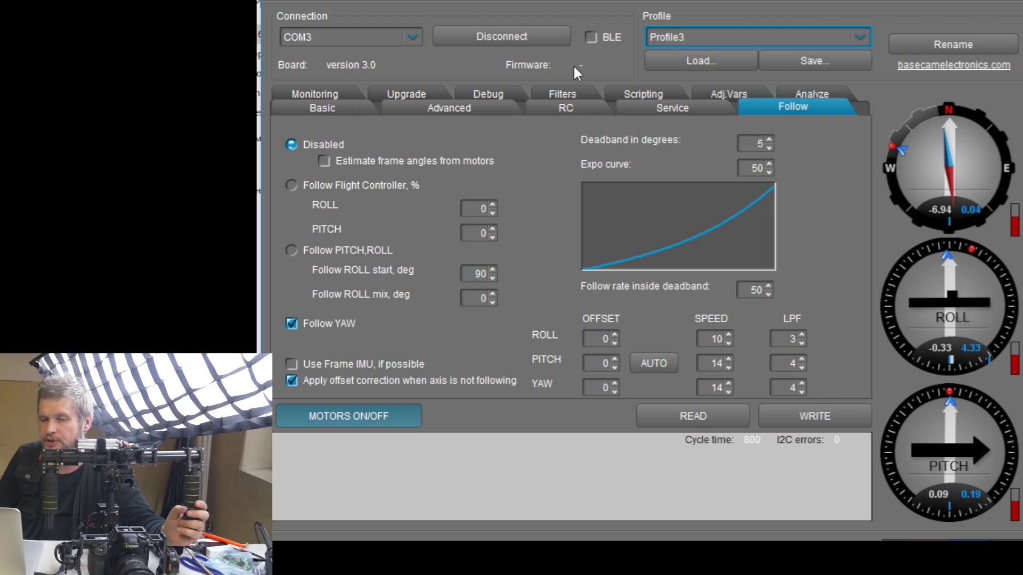
In the service settings, assign Use profile Profile4 to four menu-button clicks and Calibrate ACC to five clicks.
click(680, 114)
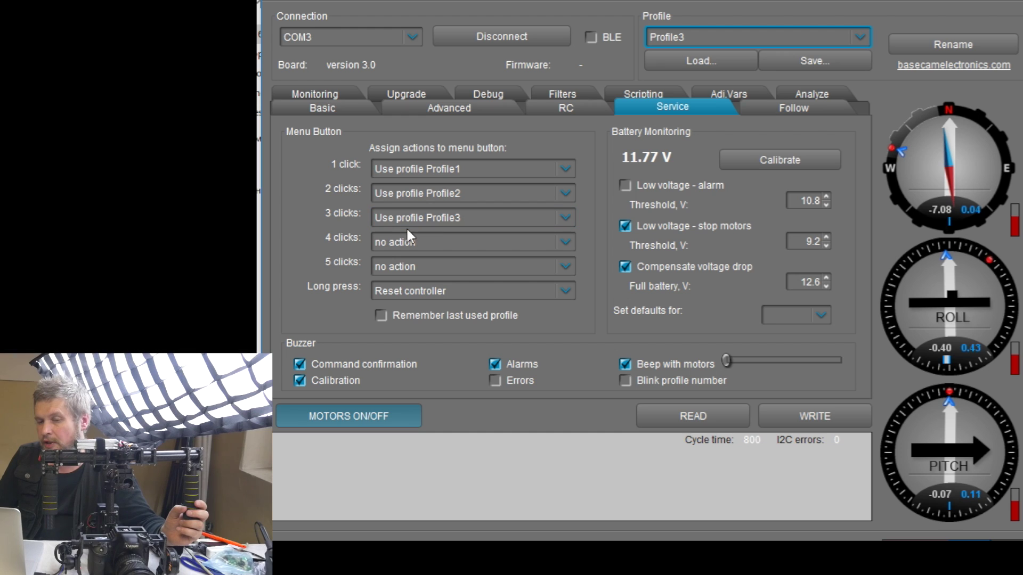
click(418, 241)
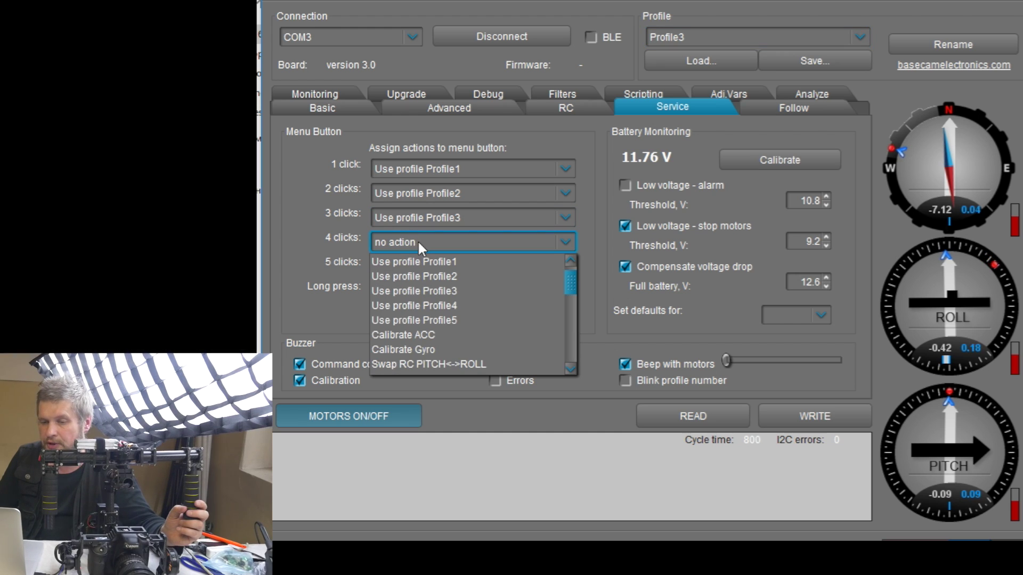
click(423, 306)
click(449, 261)
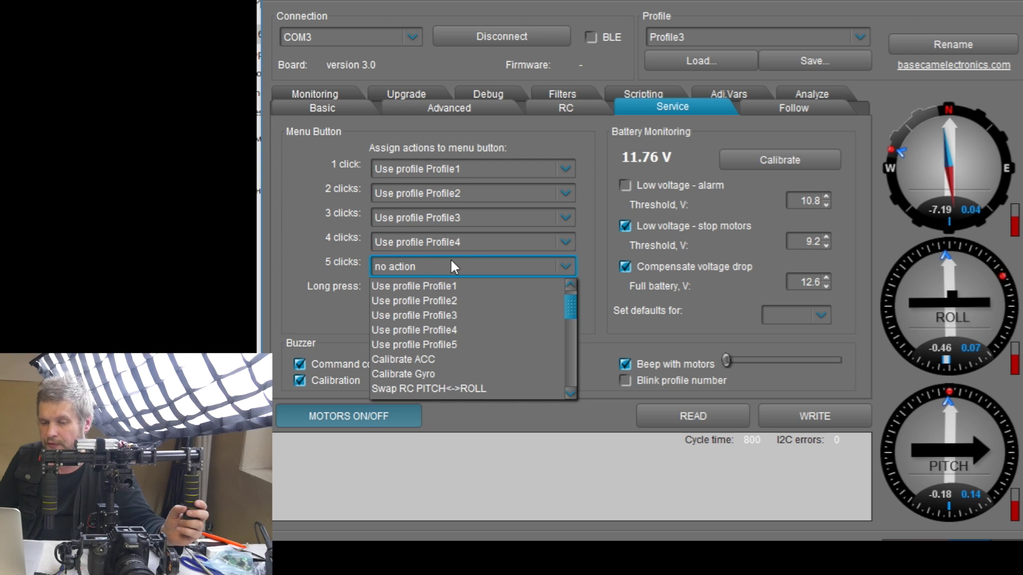
click(427, 355)
Assign Calibrate Gyro to the menu button's long press and write the settings to the board.
click(463, 287)
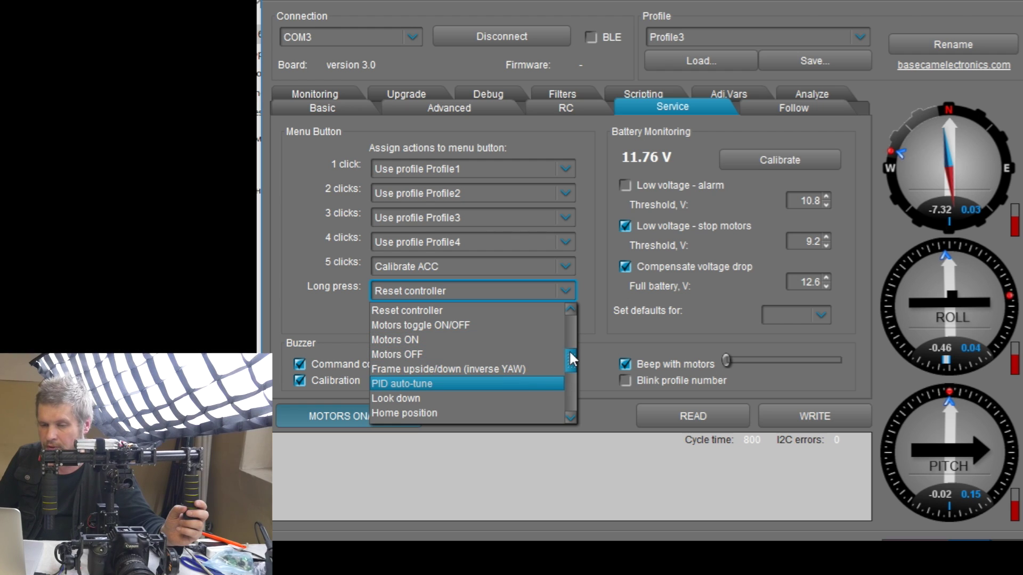
drag(569, 350, 570, 329)
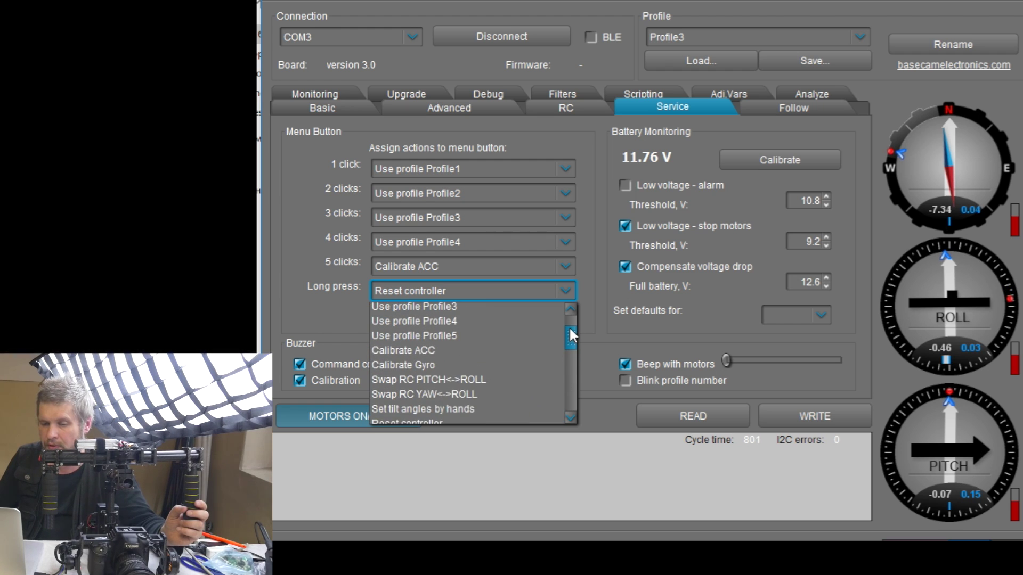
click(456, 364)
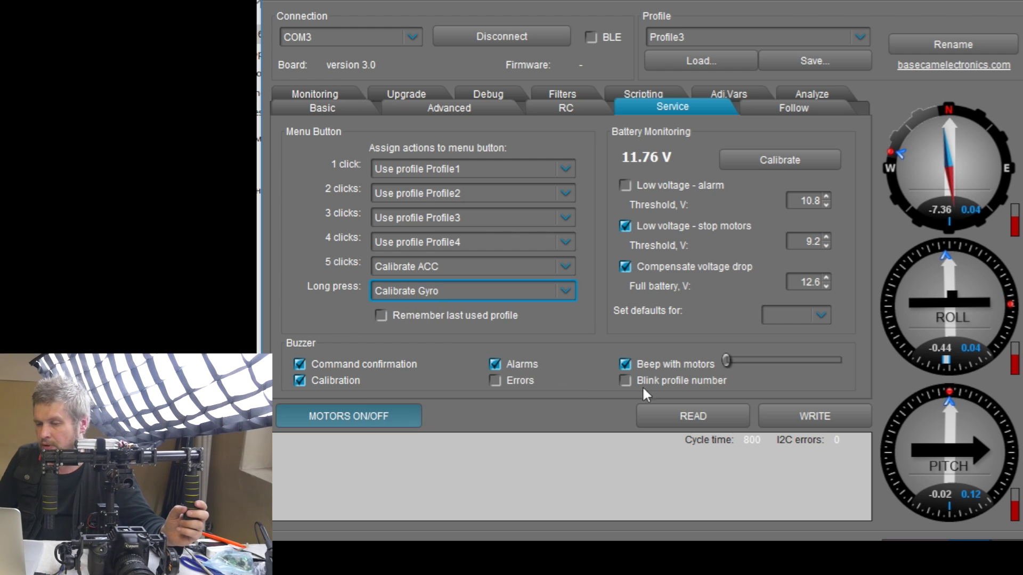
click(826, 410)
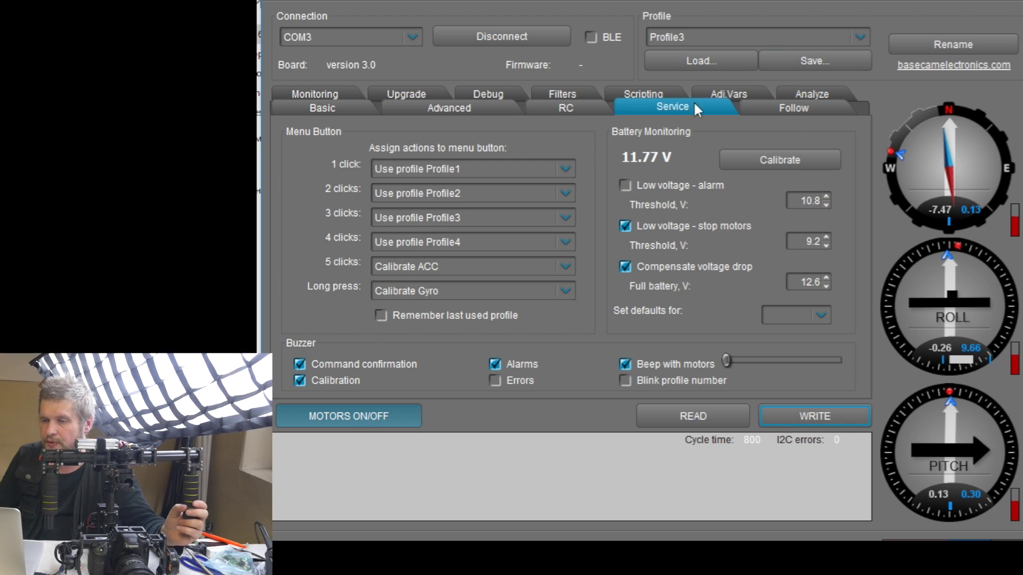
In the follow settings, turn off Follow YAW and keep offset correction for non-following axes enabled.
click(782, 110)
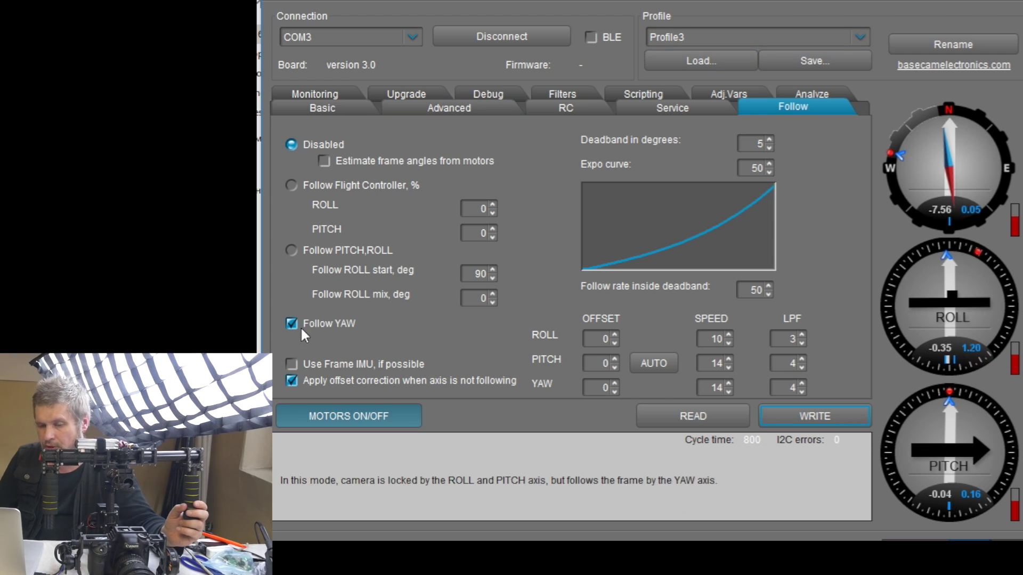
click(292, 376)
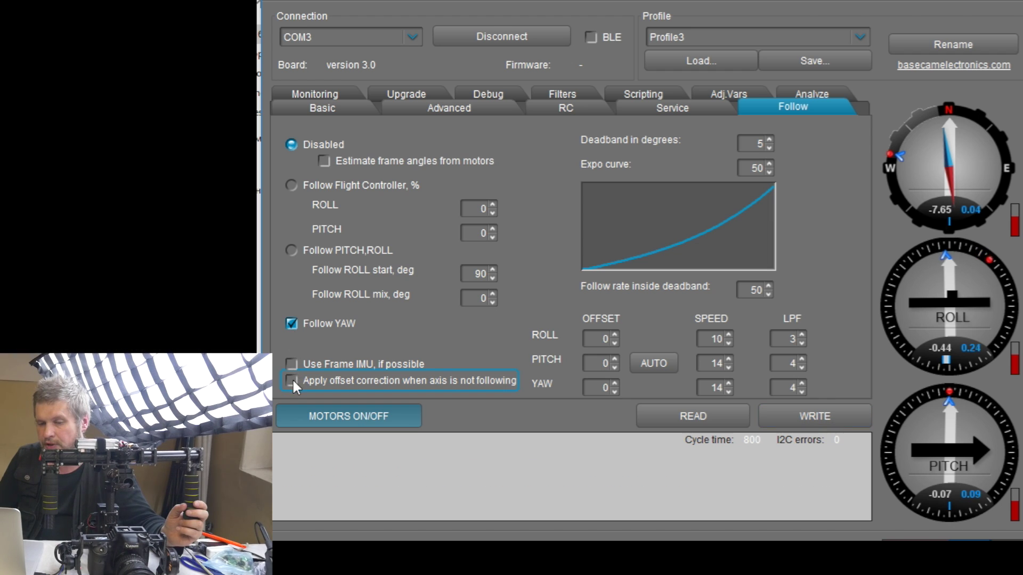
click(293, 376)
click(292, 323)
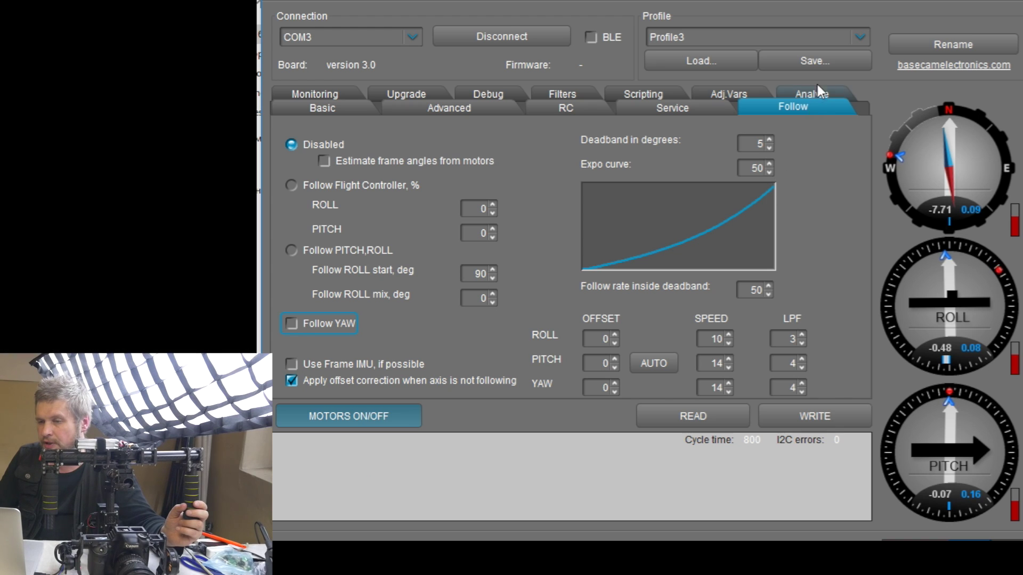
Save the current settings as Profile4.profile, replacing the existing file's content.
click(827, 61)
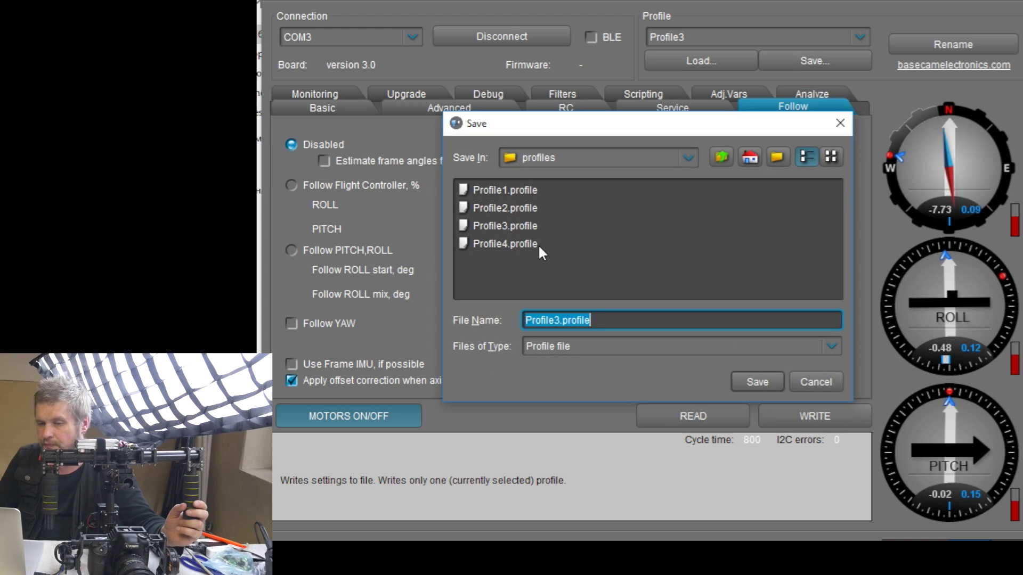
click(519, 244)
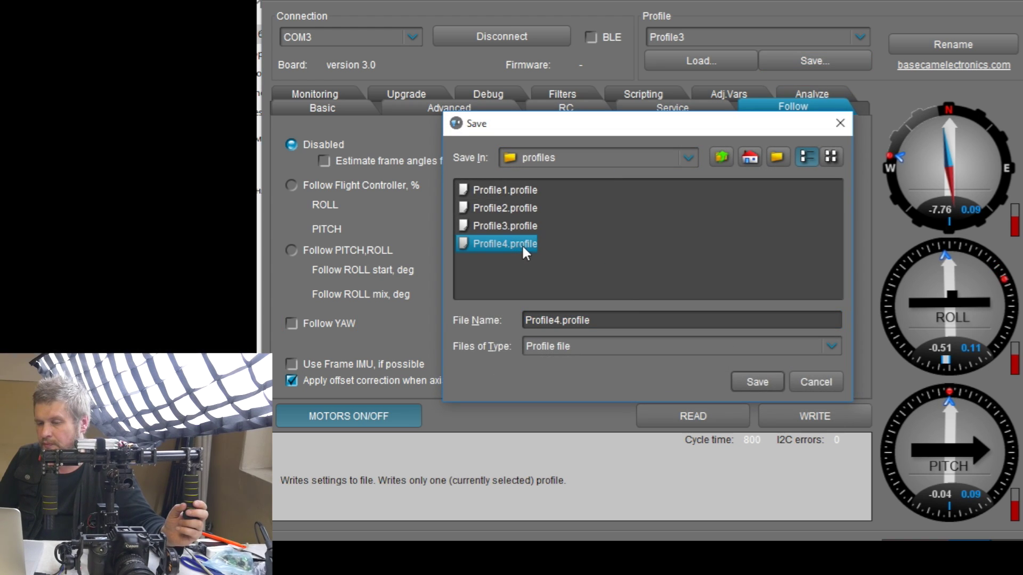
click(762, 381)
click(605, 281)
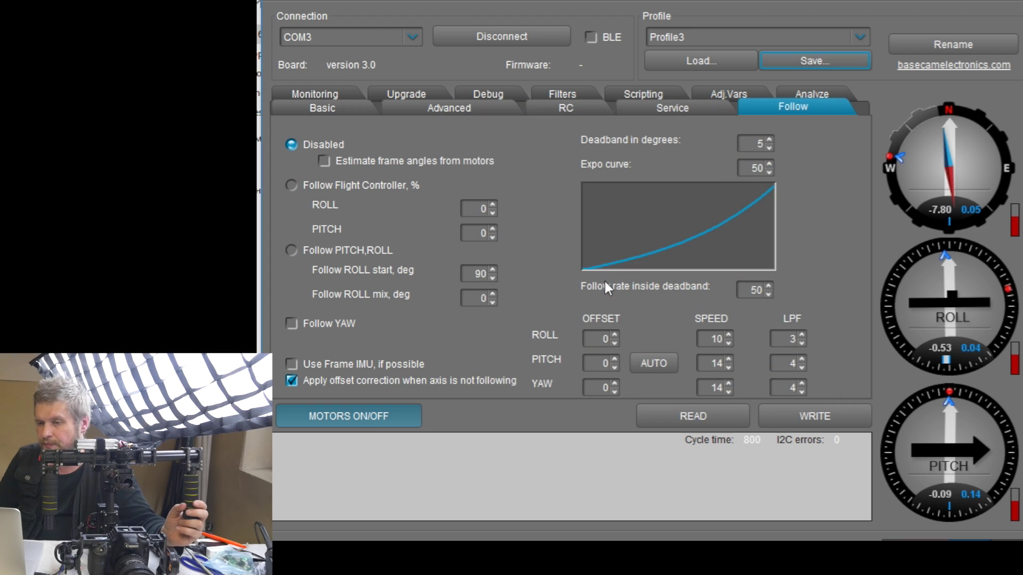
Reconnect to the board on COM3 to refresh the list of available profiles.
click(700, 34)
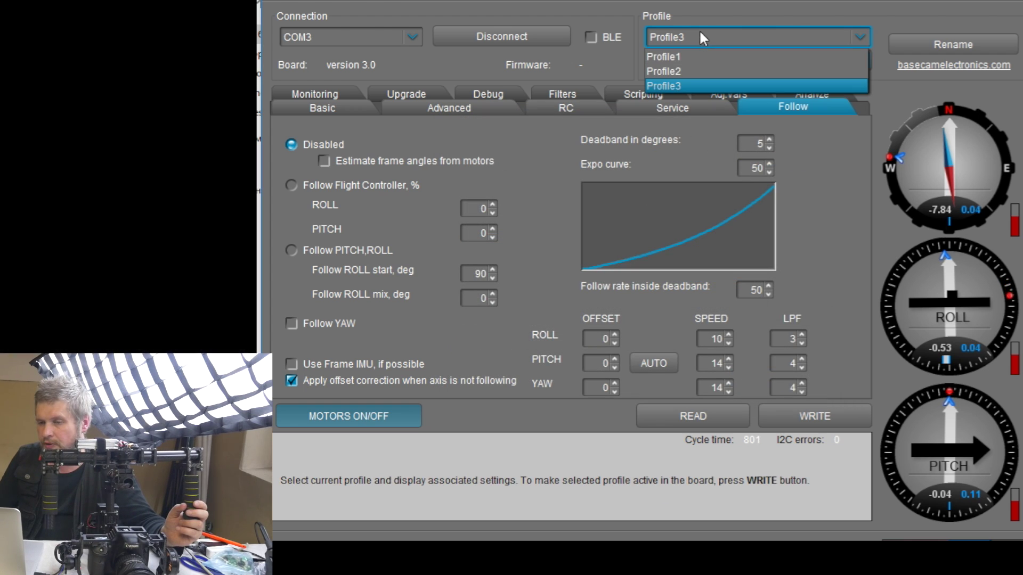
click(699, 33)
click(704, 33)
click(705, 33)
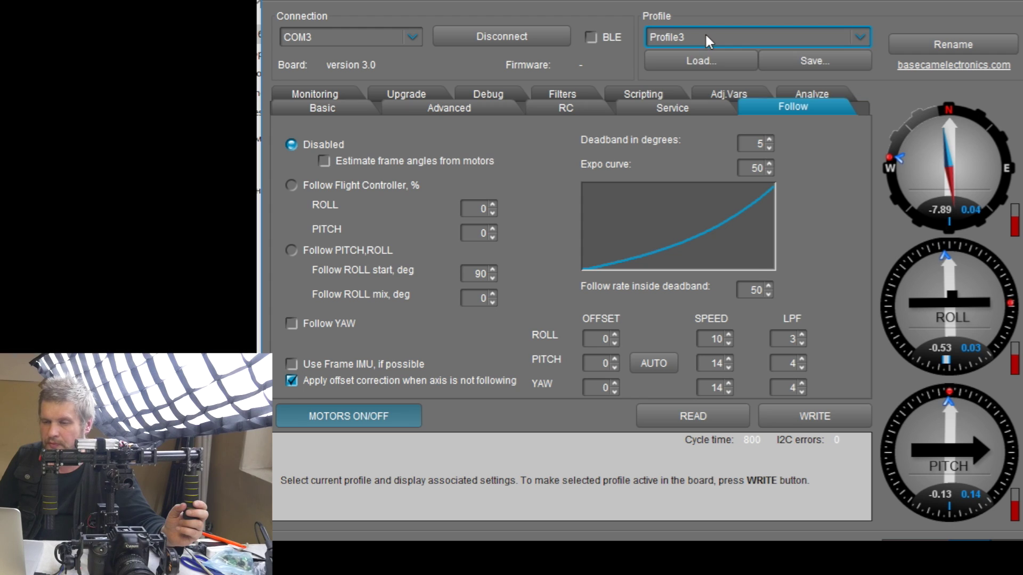
click(474, 37)
click(474, 37)
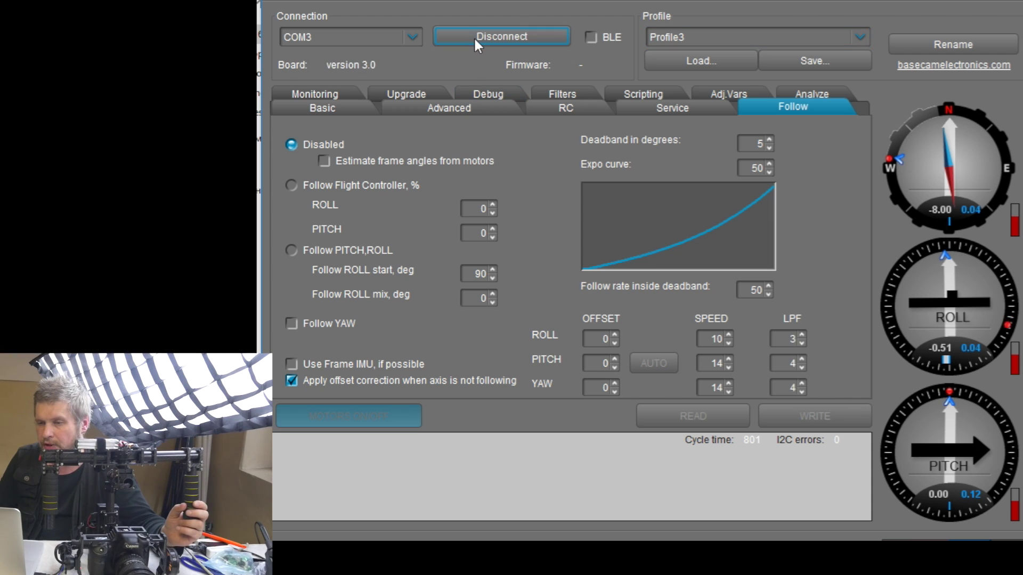
click(721, 43)
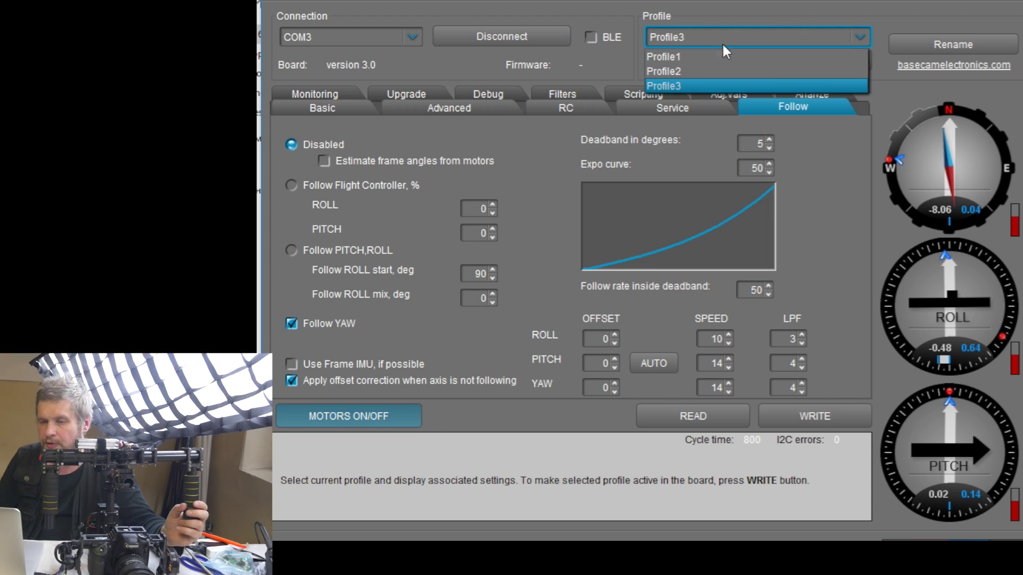
click(722, 42)
Disconnect the board, restart SimpleBGC_GUI and reconnect on COM3 to check the available profiles.
click(545, 37)
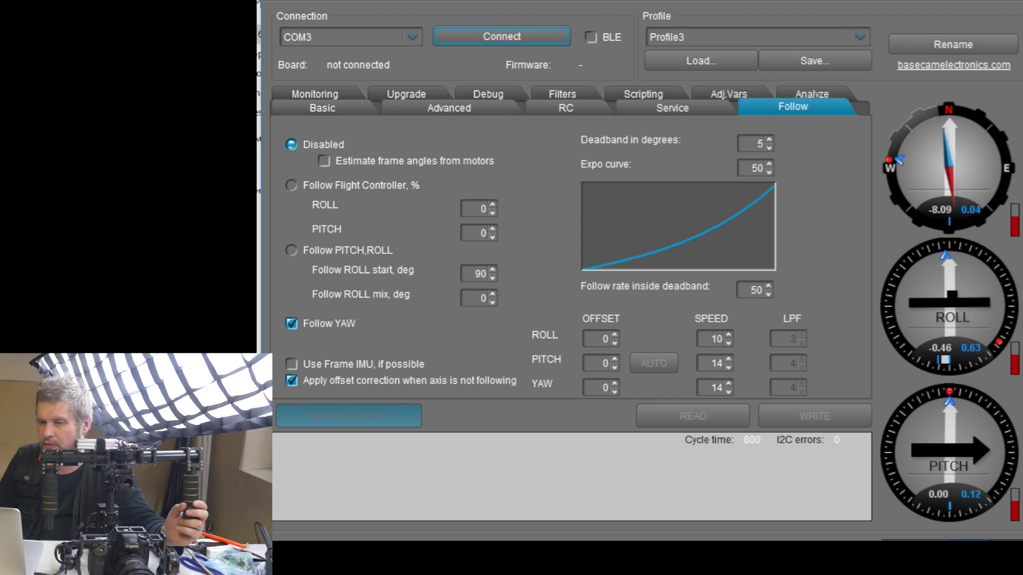
key(alt+F4)
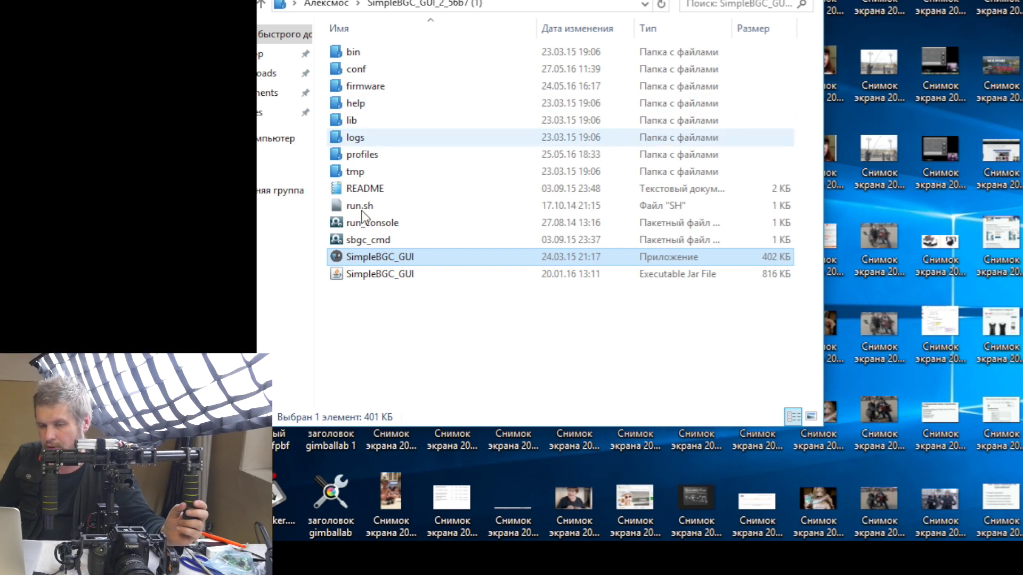
double_click(355, 257)
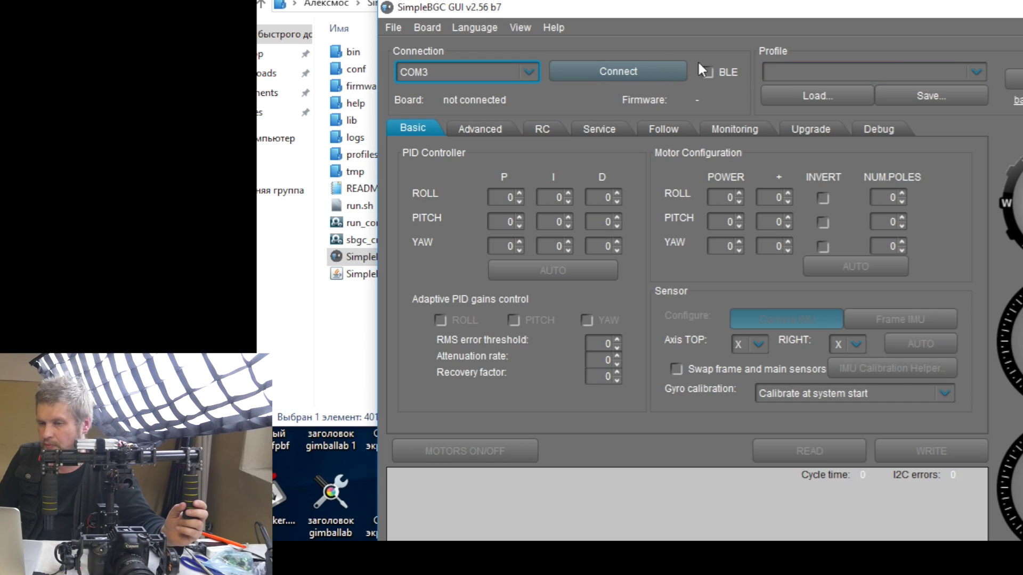
click(628, 65)
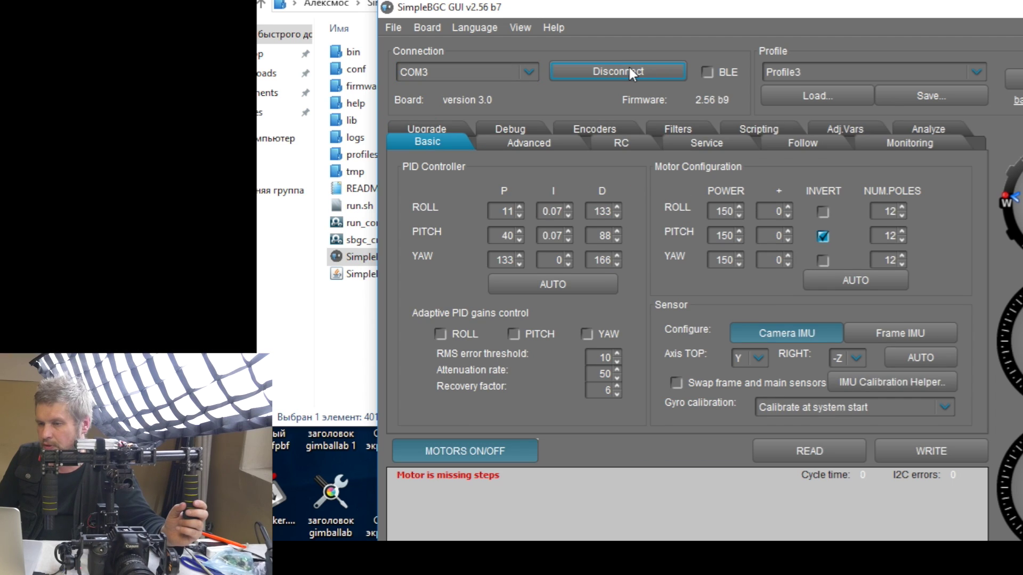
click(836, 72)
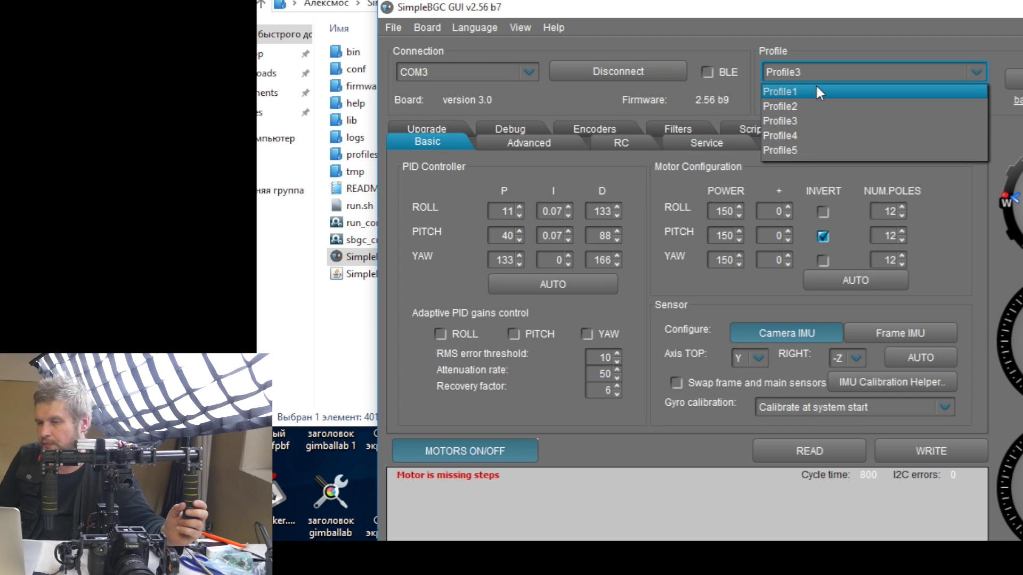
click(975, 53)
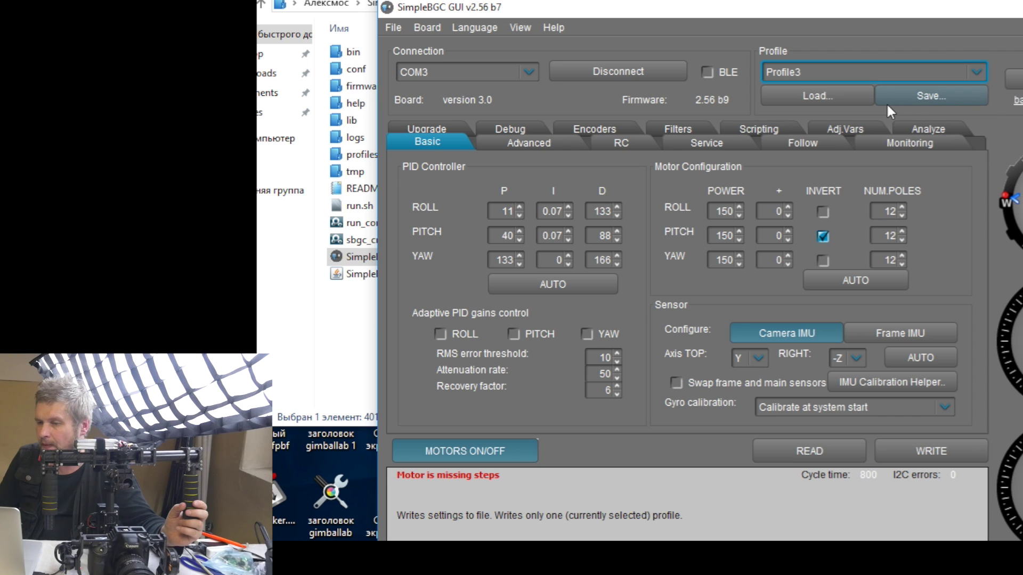
With Profile3 selected, load the settings from Profile3.profile.
click(827, 92)
click(638, 263)
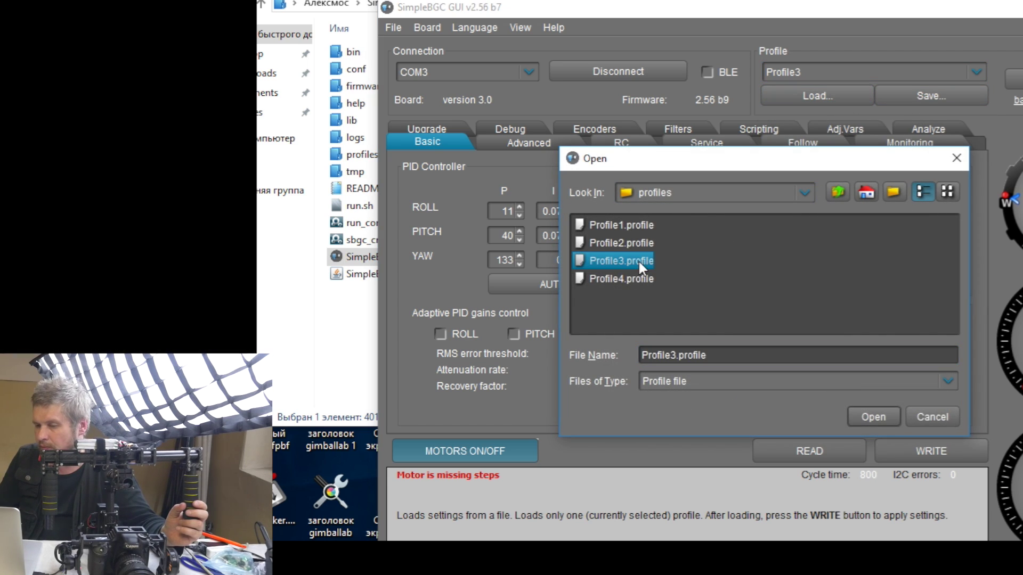
click(866, 417)
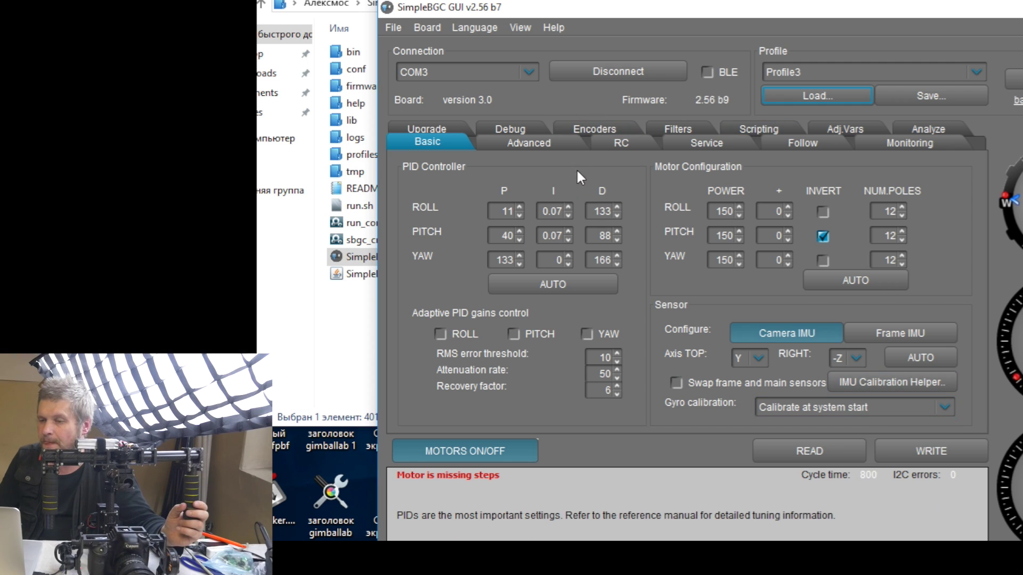
Switch to Profile4, set its PITCH and YAW follow LPF to 4, and write the profile to the board.
click(814, 142)
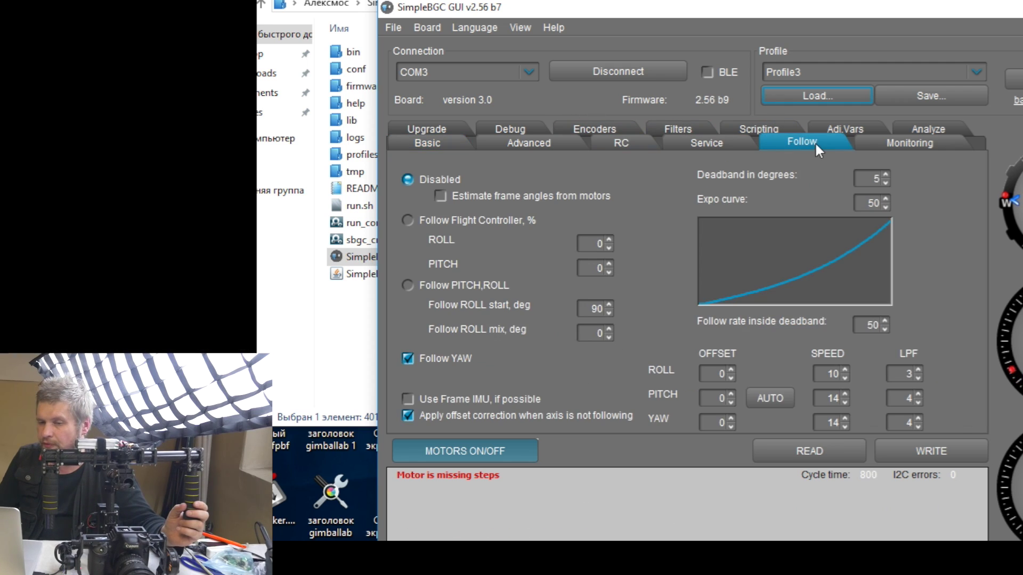
click(804, 70)
click(784, 134)
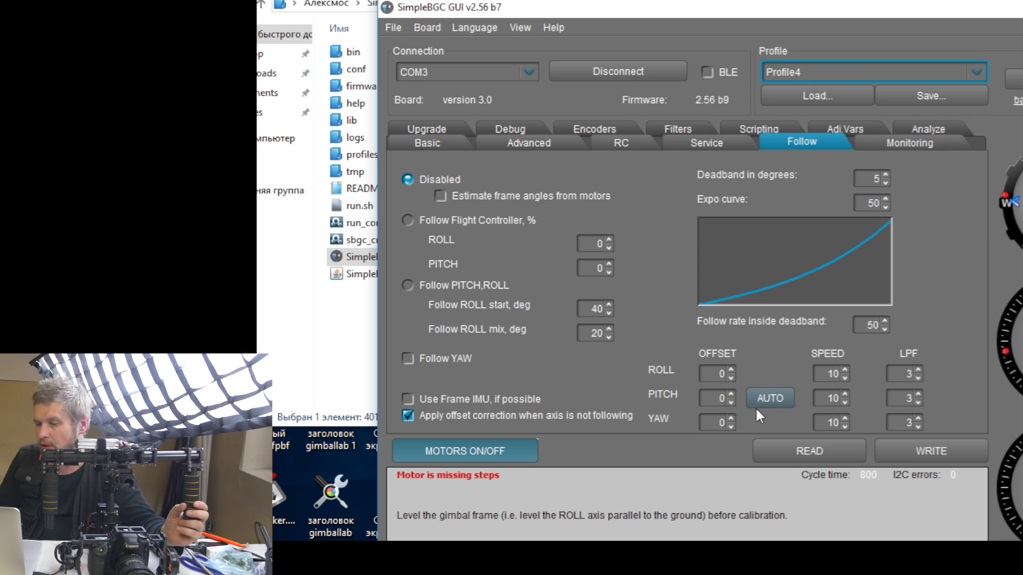
click(916, 395)
click(919, 417)
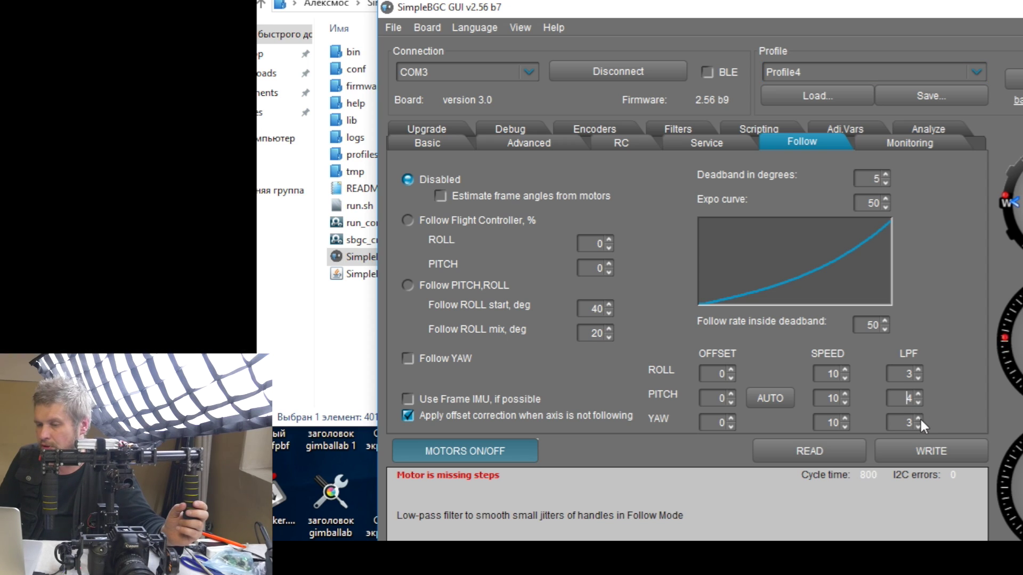
click(922, 452)
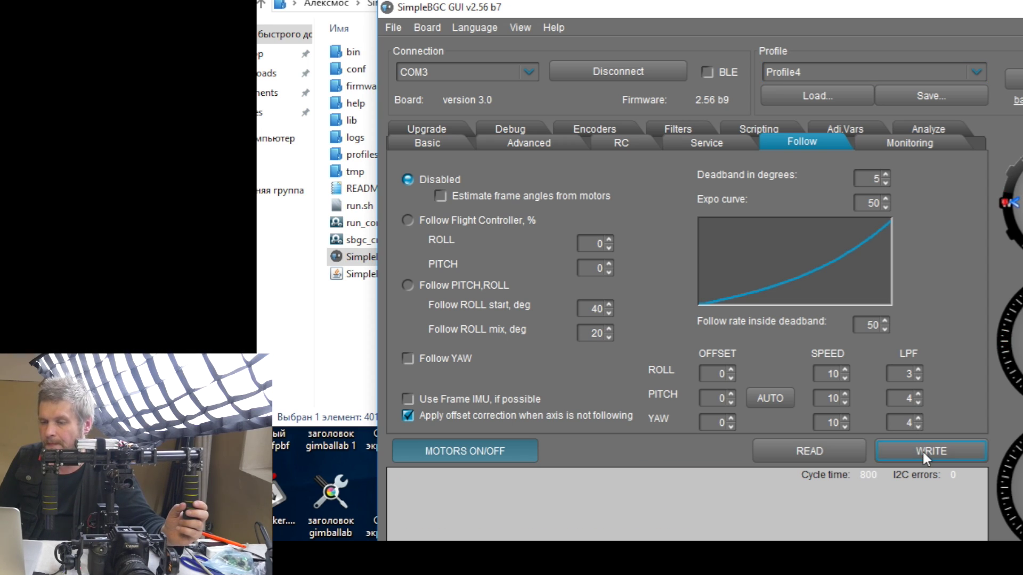